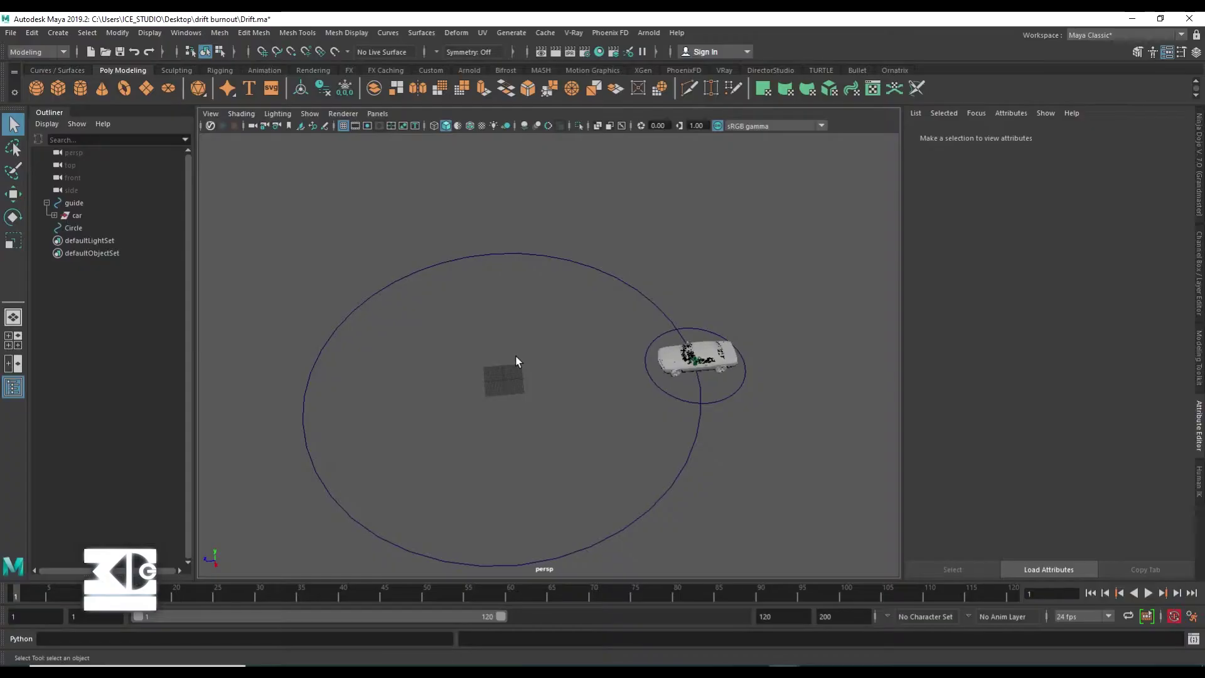
Step: Tilt and zoom the perspective viewport to frame the car on its circle guide
{"action": "mouse_move", "coordinate": [517, 361]}
{"action": "left_mouse_down", "text": "alt"}
{"action": "mouse_move", "coordinate": [503, 350]}
{"action": "mouse_move", "coordinate": [519, 385]}
{"action": "mouse_move", "coordinate": [537, 340]}
{"action": "left_mouse_up", "text": "alt"}
{"action": "scroll", "coordinate": [536, 340], "scroll_direction": "down", "scroll_amount": 3}
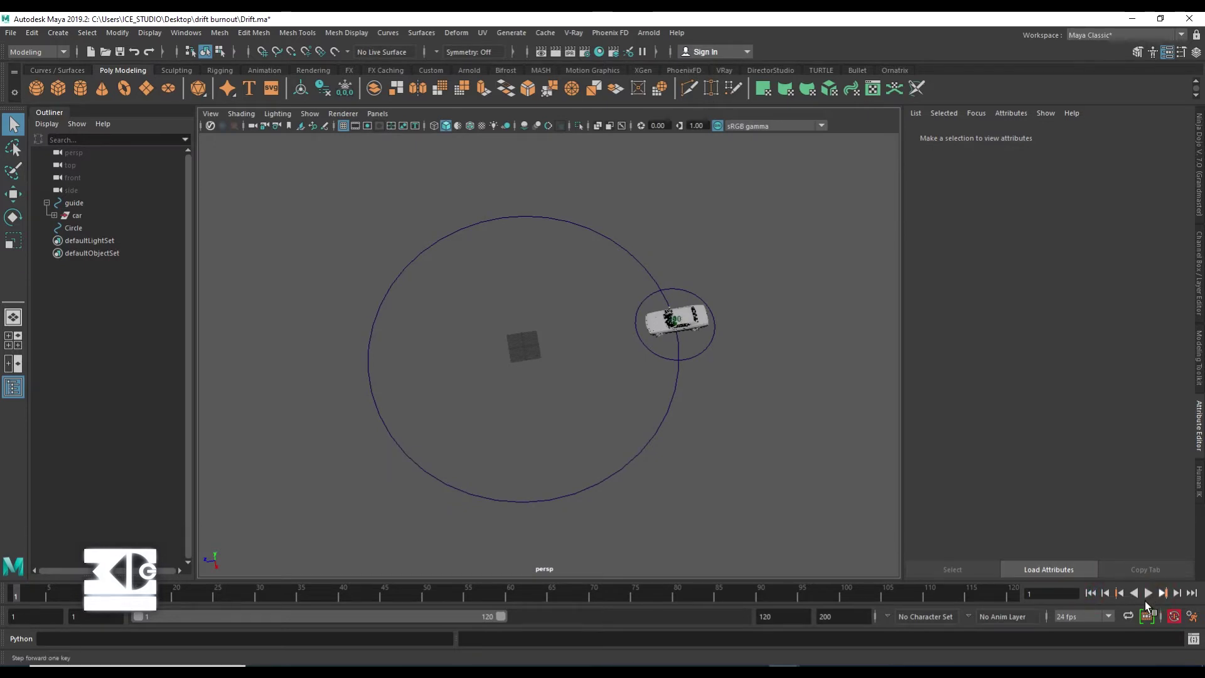
{"action": "left_click", "coordinate": [1148, 593]}
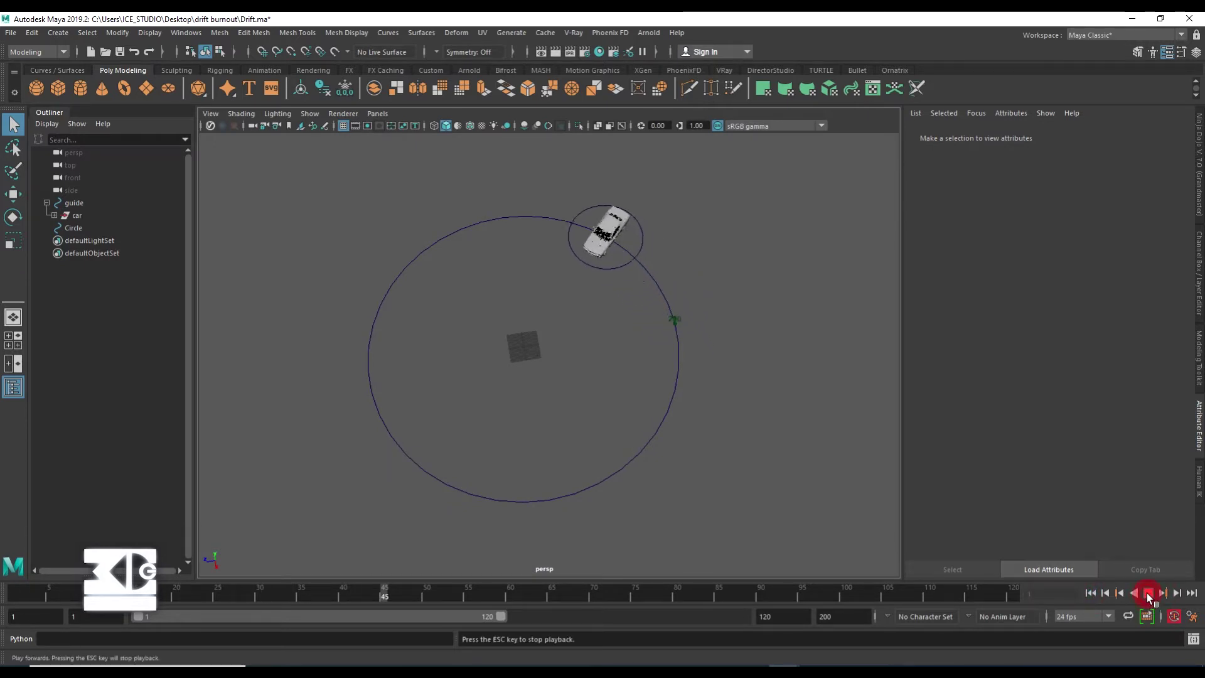
{"action": "left_click", "coordinate": [1149, 593]}
{"action": "mouse_move", "coordinate": [746, 329]}
{"action": "left_mouse_down", "text": "alt"}
{"action": "mouse_move", "coordinate": [673, 272]}
{"action": "mouse_move", "coordinate": [565, 375]}
{"action": "mouse_move", "coordinate": [660, 345]}
{"action": "left_mouse_up", "text": "alt"}
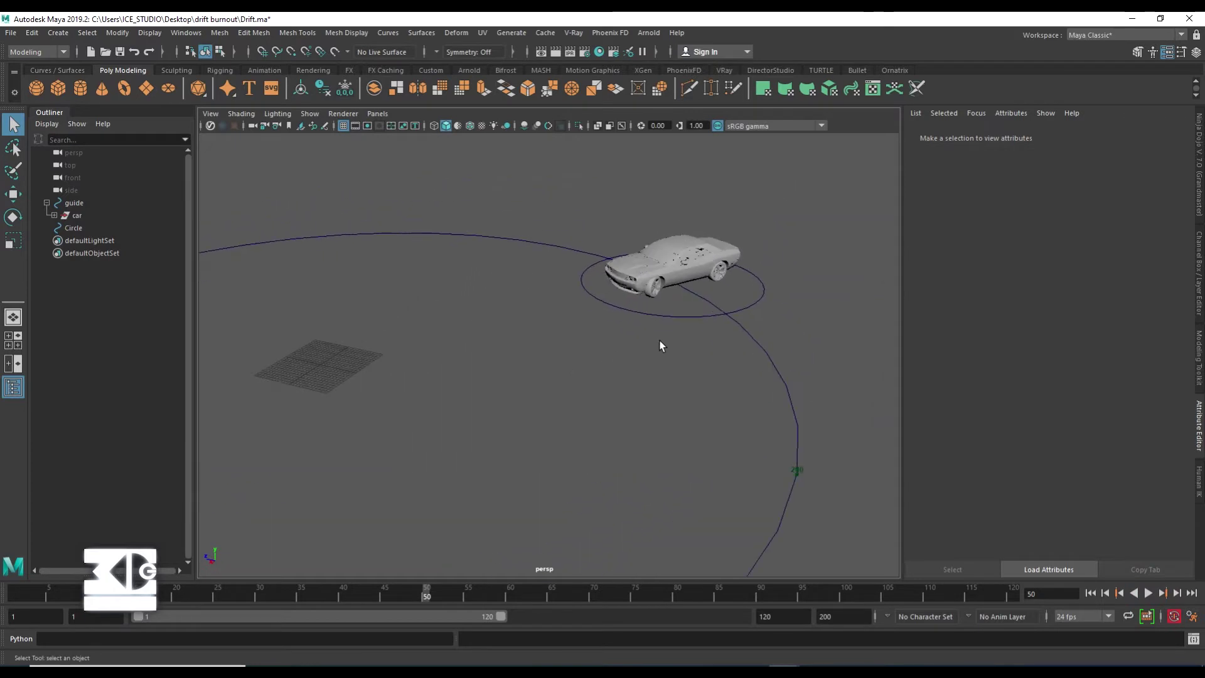
{"action": "left_click", "coordinate": [1091, 593]}
{"action": "left_click_drag", "start_coordinate": [659, 389], "coordinate": [591, 462], "text": "alt"}
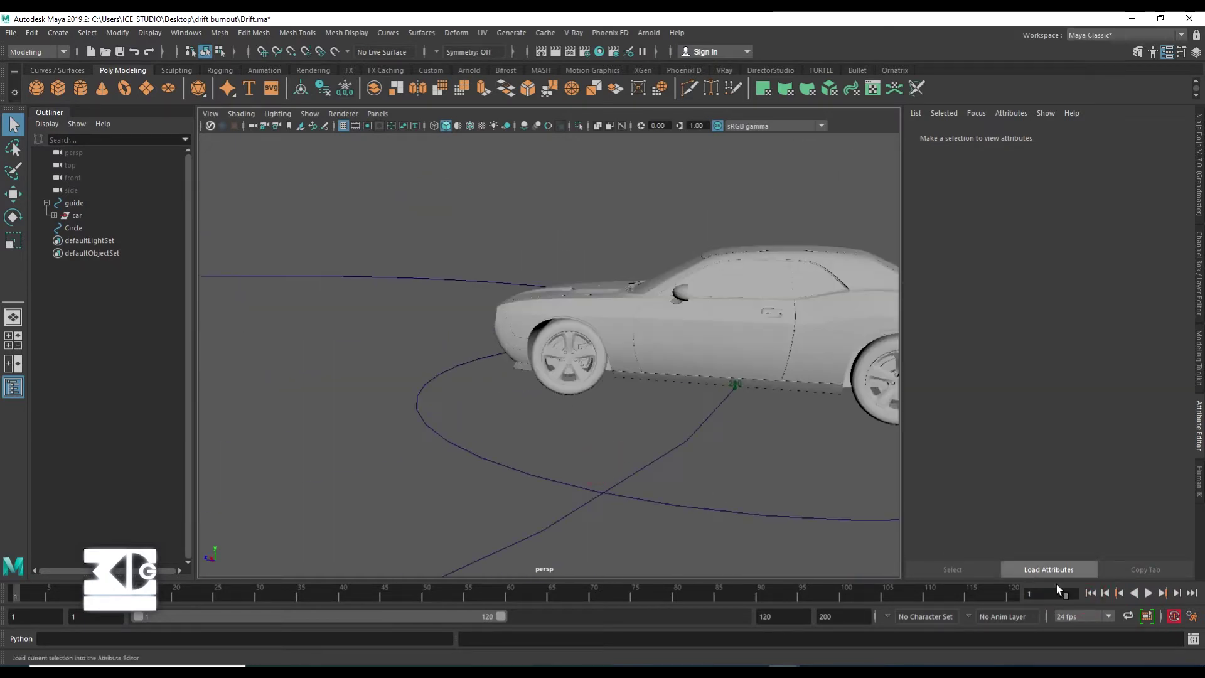
{"action": "left_click", "coordinate": [1148, 593]}
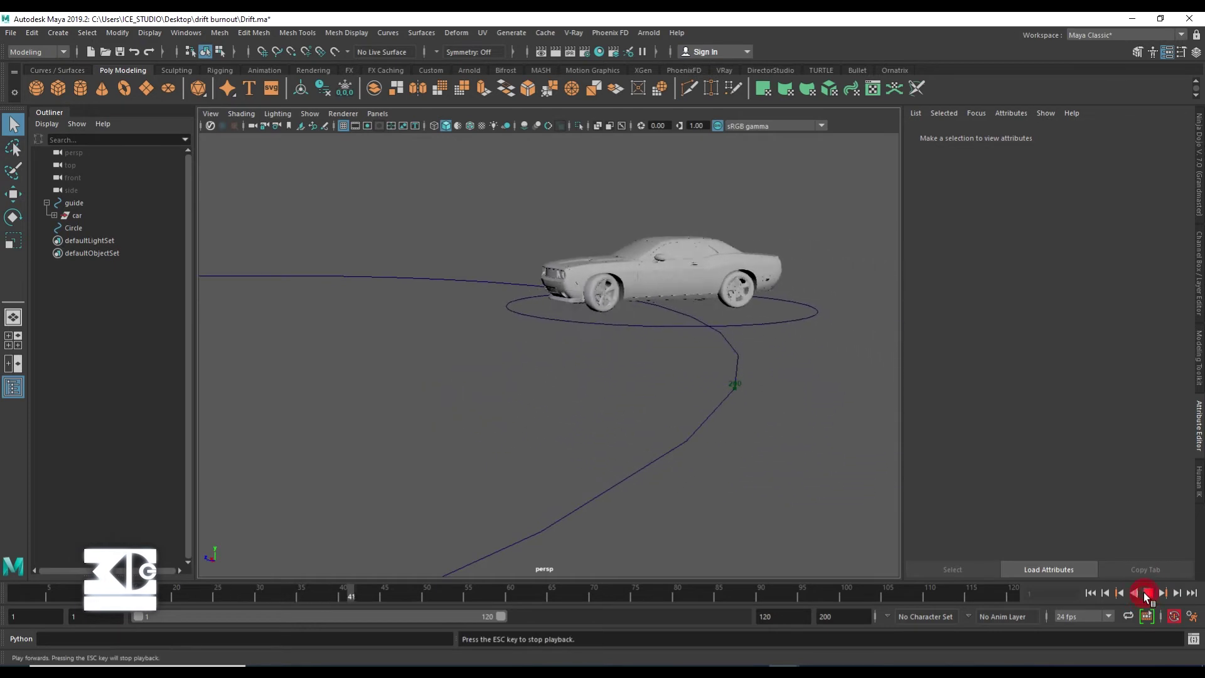
{"action": "left_click", "coordinate": [1149, 593]}
{"action": "left_click", "coordinate": [1091, 593]}
{"action": "mouse_move", "coordinate": [886, 535]}
{"action": "right_mouse_down", "text": "alt"}
{"action": "mouse_move", "coordinate": [557, 446]}
{"action": "mouse_move", "coordinate": [578, 446]}
{"action": "mouse_move", "coordinate": [568, 406]}
{"action": "mouse_move", "coordinate": [546, 406]}
{"action": "right_mouse_up", "text": "alt"}
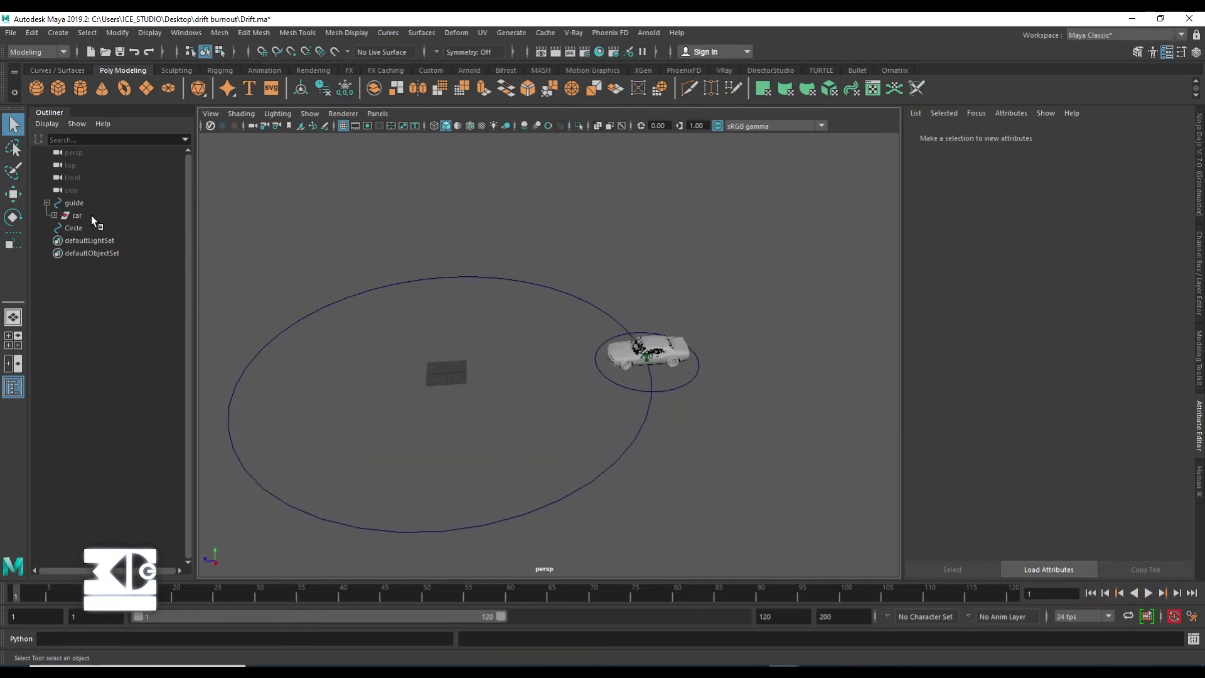
{"action": "left_click", "coordinate": [74, 203]}
{"action": "mouse_move", "coordinate": [682, 365]}
{"action": "right_mouse_down", "text": "alt"}
{"action": "mouse_move", "coordinate": [710, 367]}
{"action": "mouse_move", "coordinate": [574, 377]}
{"action": "right_mouse_up", "text": "alt"}
{"action": "middle_click_drag", "start_coordinate": [728, 329], "coordinate": [653, 339], "text": "alt"}
{"action": "left_click", "coordinate": [654, 333]}
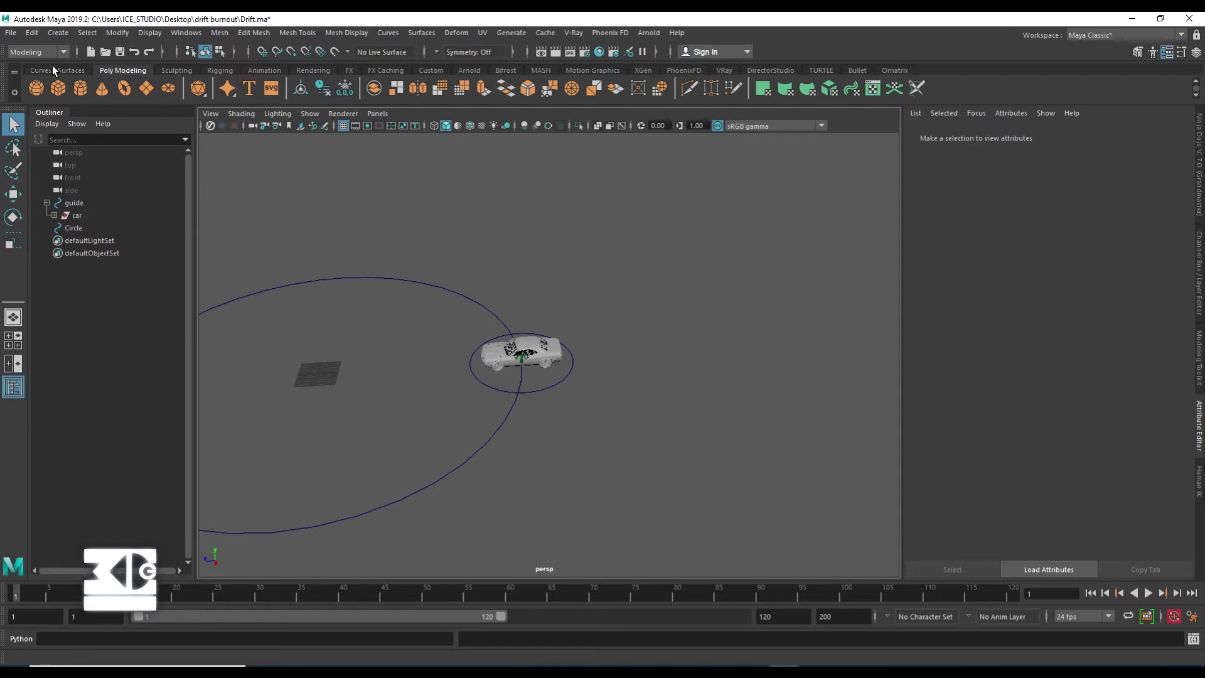
Step: Create a poly cube, scale it to 28.093 and move it far along Z
{"action": "left_click", "coordinate": [58, 88]}
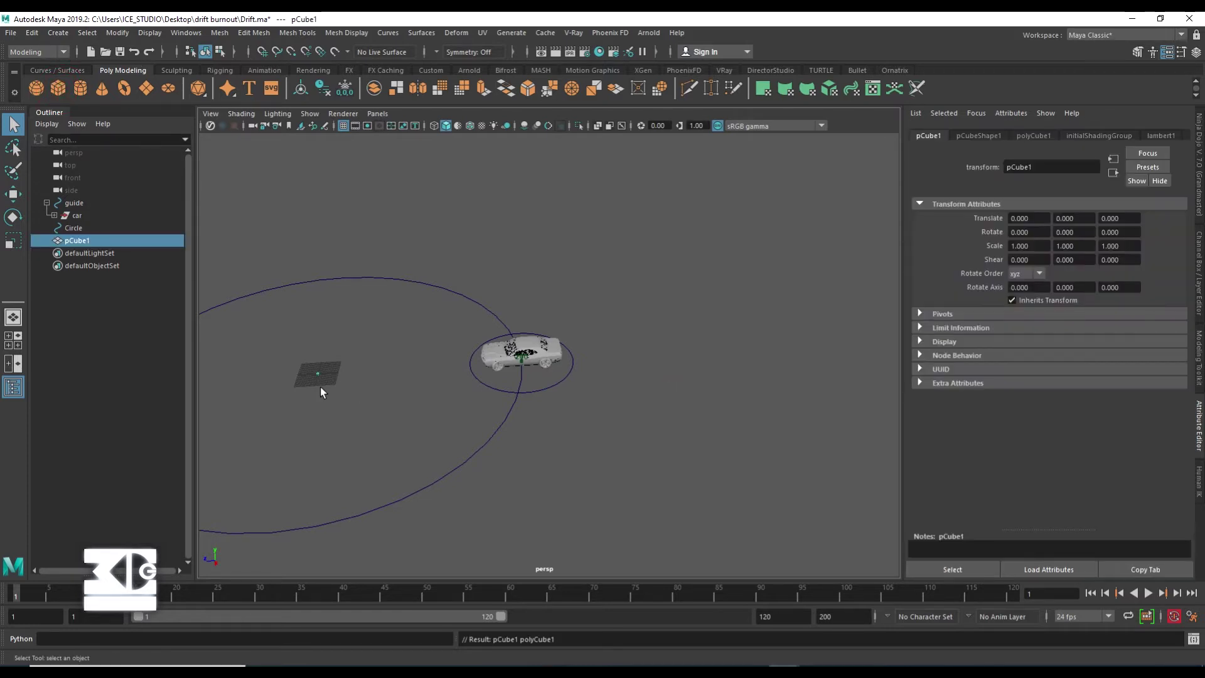
{"action": "key", "text": "r"}
{"action": "mouse_move", "coordinate": [314, 382]}
{"action": "left_mouse_down"}
{"action": "mouse_move", "coordinate": [409, 375]}
{"action": "mouse_move", "coordinate": [360, 374]}
{"action": "left_mouse_up"}
{"action": "key", "text": "w"}
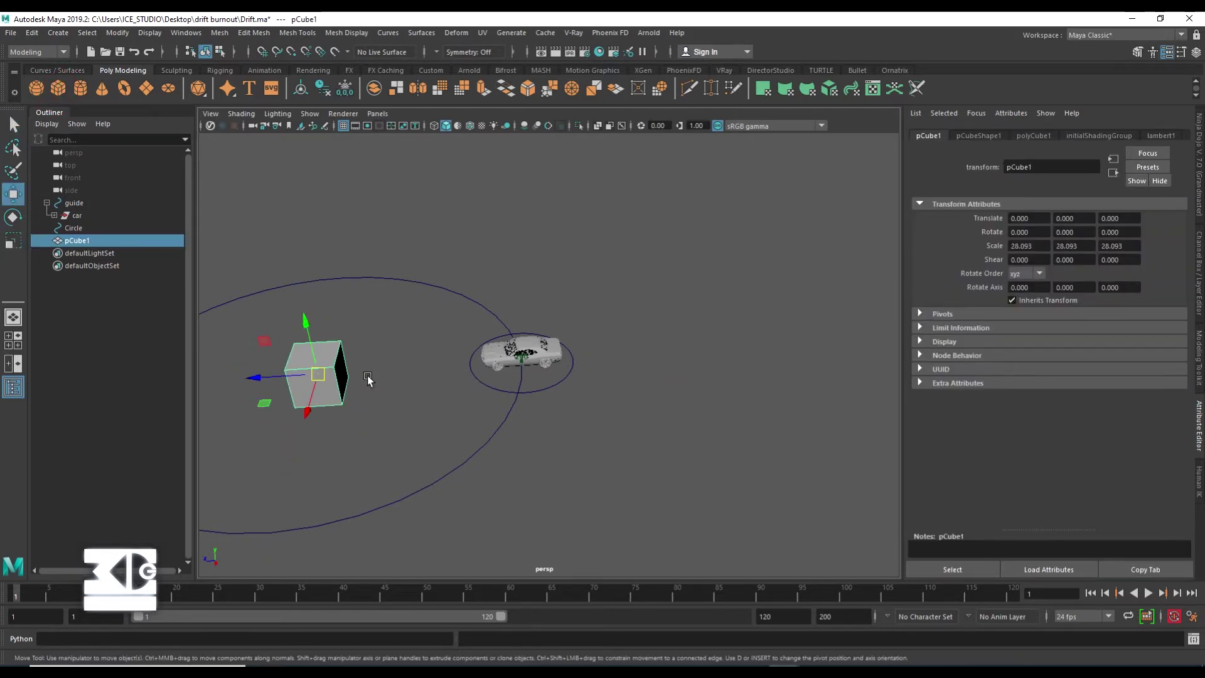
{"action": "left_click_drag", "start_coordinate": [254, 377], "coordinate": [809, 343]}
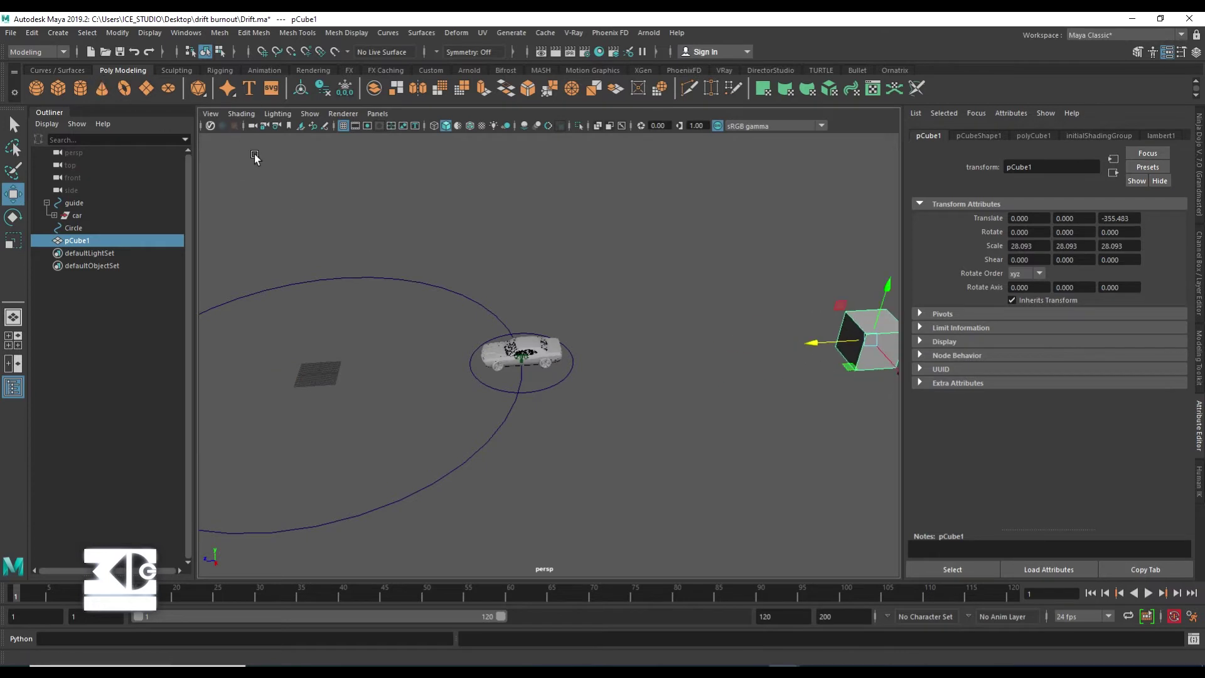
{"action": "middle_click_drag", "start_coordinate": [737, 349], "coordinate": [565, 350], "text": "alt"}
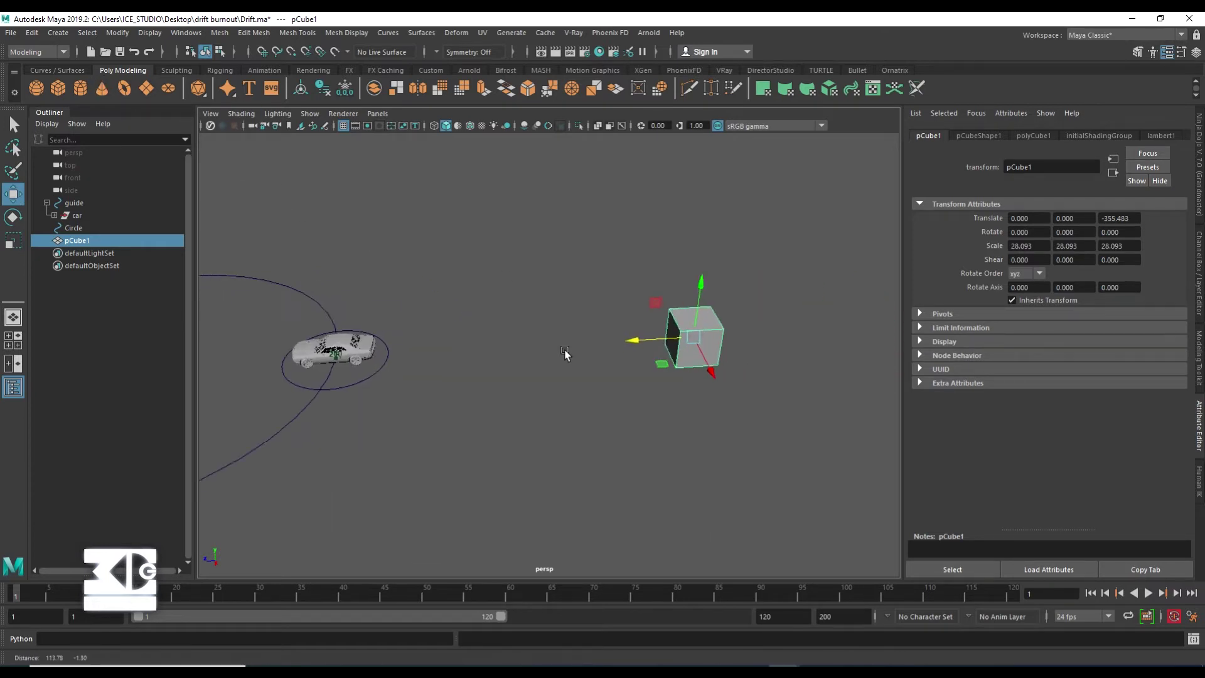
Step: Add a NURBS circle, move it out to the cube and enlarge it around the cube
{"action": "left_click", "coordinate": [77, 70]}
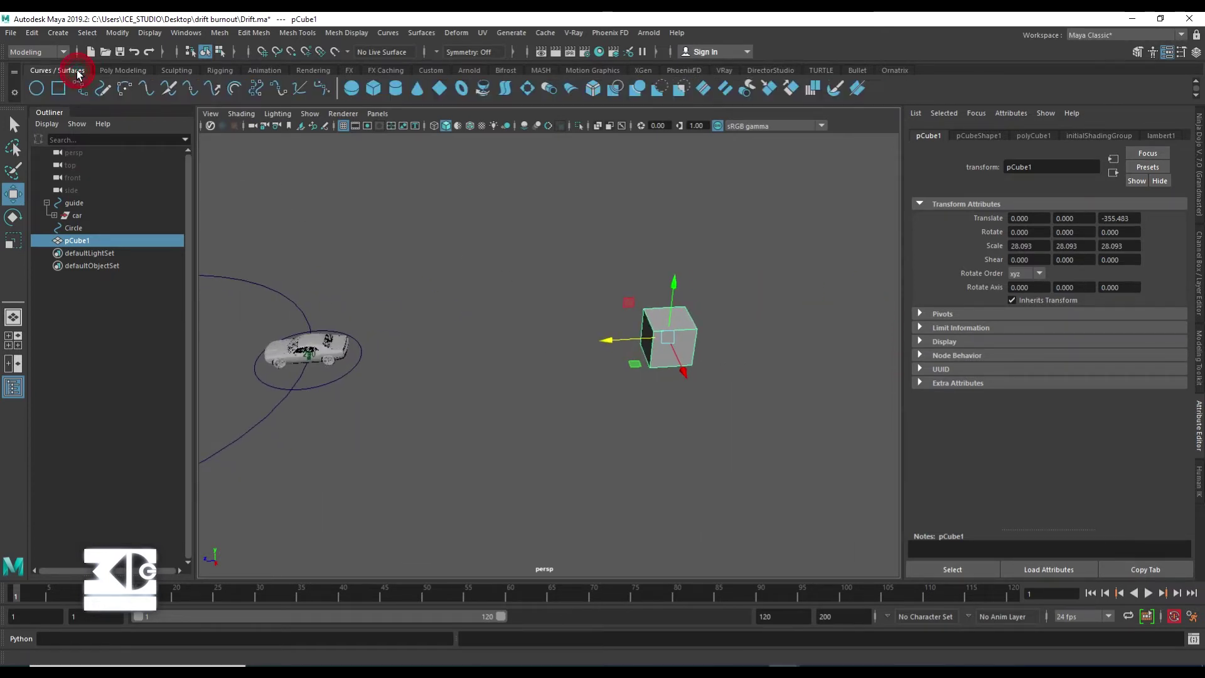
{"action": "left_click", "coordinate": [36, 89]}
{"action": "scroll", "coordinate": [390, 358], "scroll_direction": "down", "scroll_amount": 3}
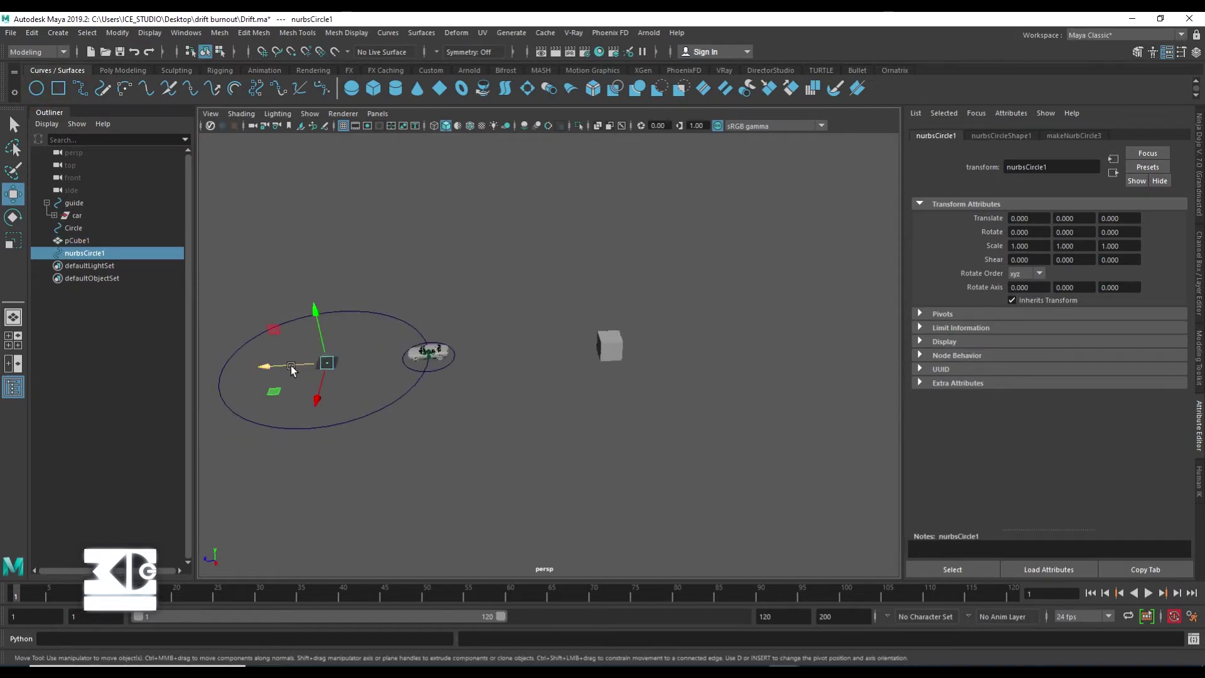
{"action": "left_click_drag", "start_coordinate": [291, 367], "coordinate": [709, 370]}
{"action": "key", "text": "r"}
{"action": "left_click_drag", "start_coordinate": [584, 349], "coordinate": [543, 349]}
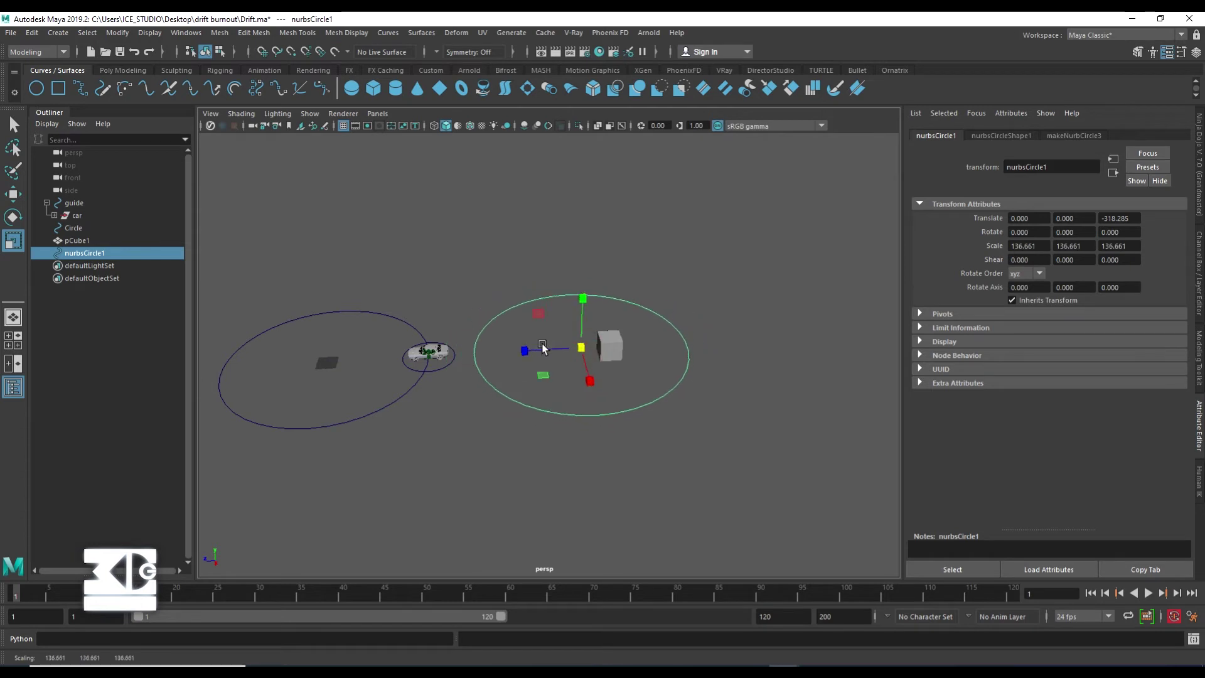
{"action": "scroll", "coordinate": [543, 348], "scroll_direction": "up", "scroll_amount": 2}
Step: Attach the cube to the circle with Attach to Motion Path from the Animation menu set
{"action": "left_click", "coordinate": [663, 337]}
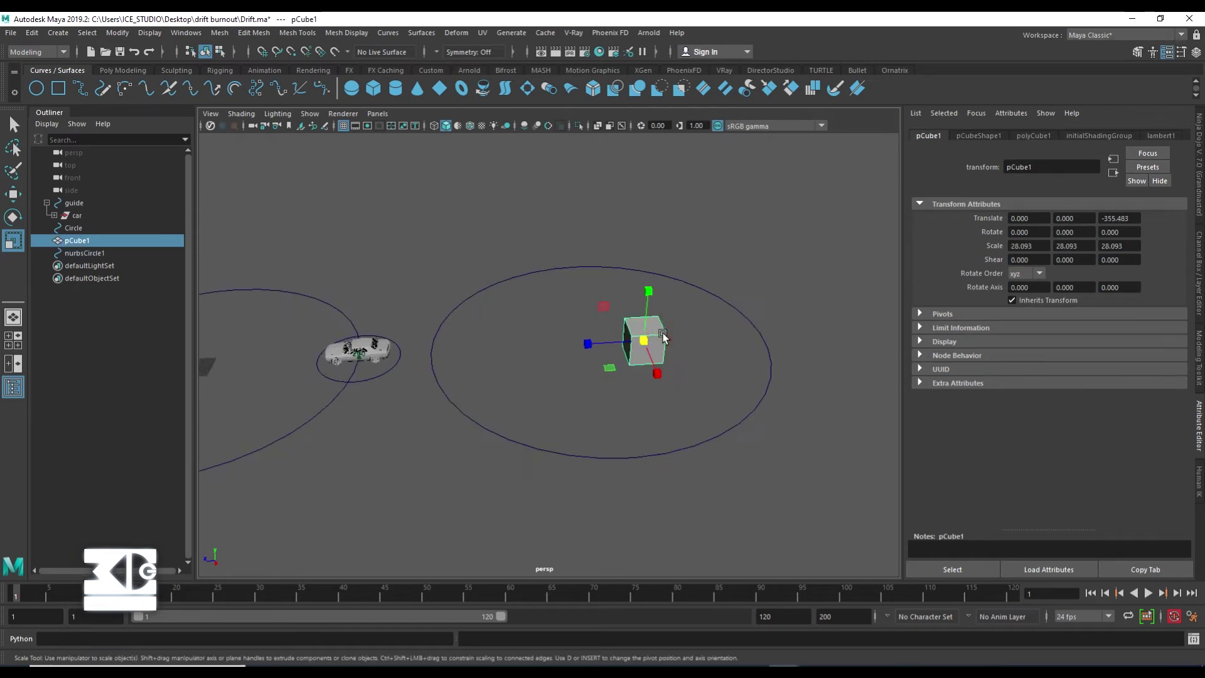
{"action": "left_click", "coordinate": [742, 327], "text": "shift"}
{"action": "left_click", "coordinate": [38, 52]}
{"action": "left_click", "coordinate": [38, 91]}
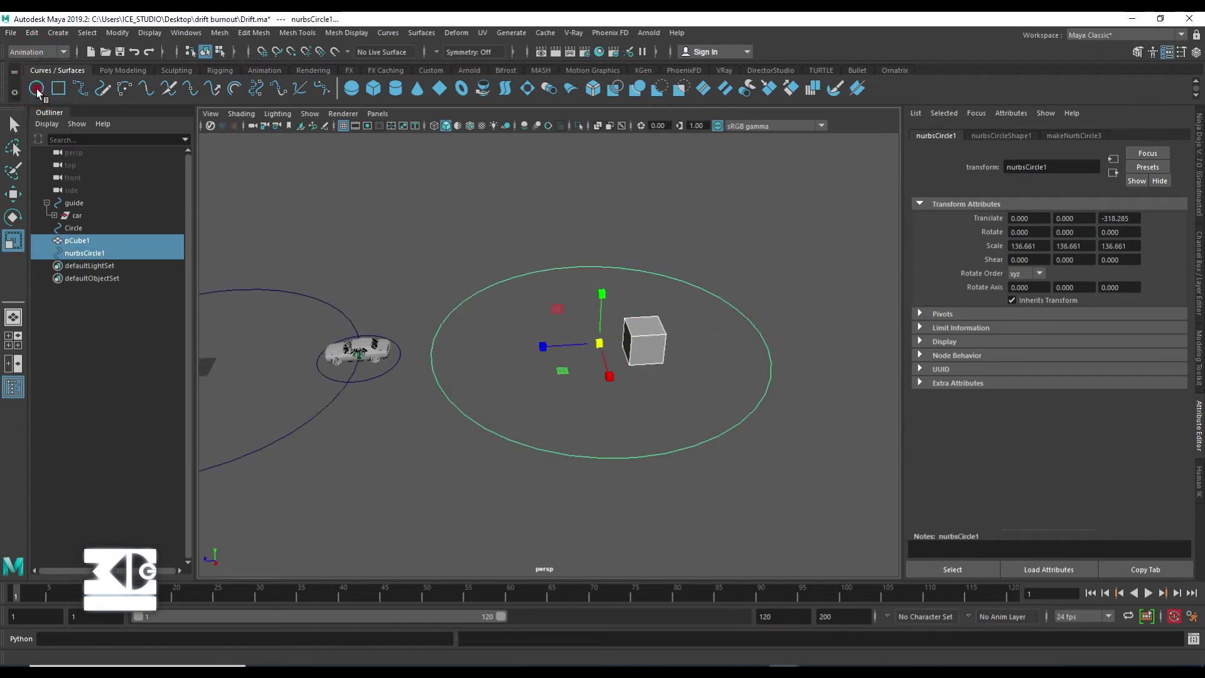
{"action": "left_click", "coordinate": [318, 32]}
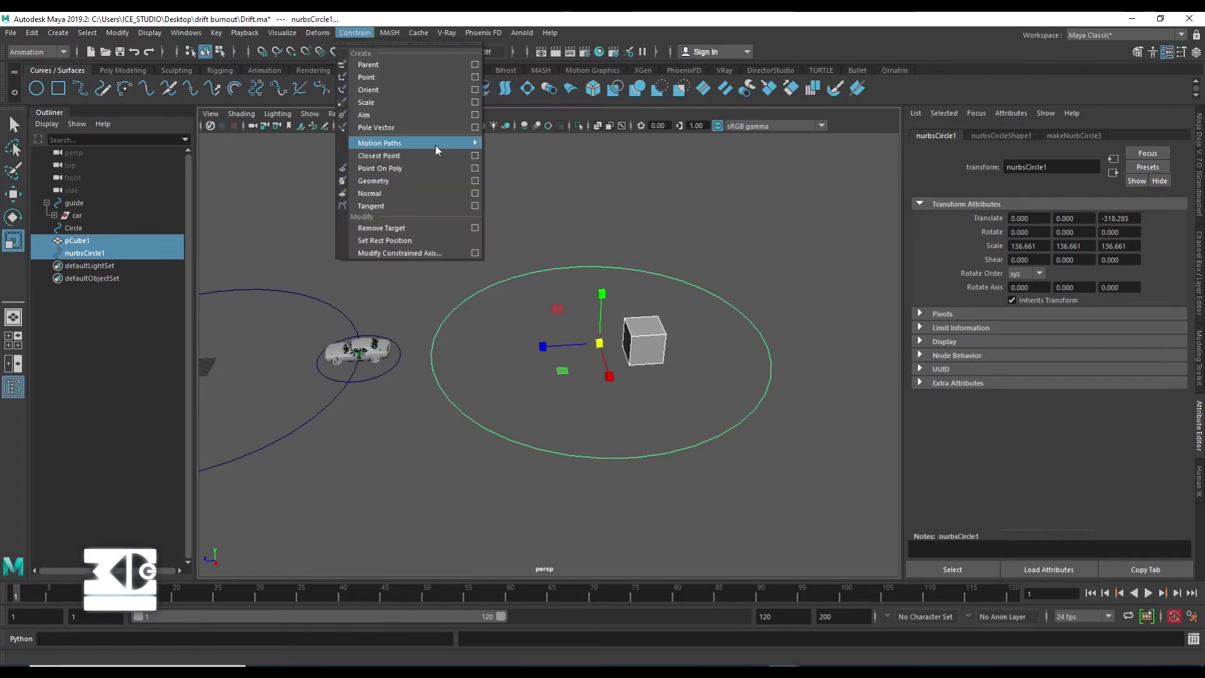
{"action": "mouse_move", "coordinate": [379, 143]}
{"action": "left_click", "coordinate": [563, 156]}
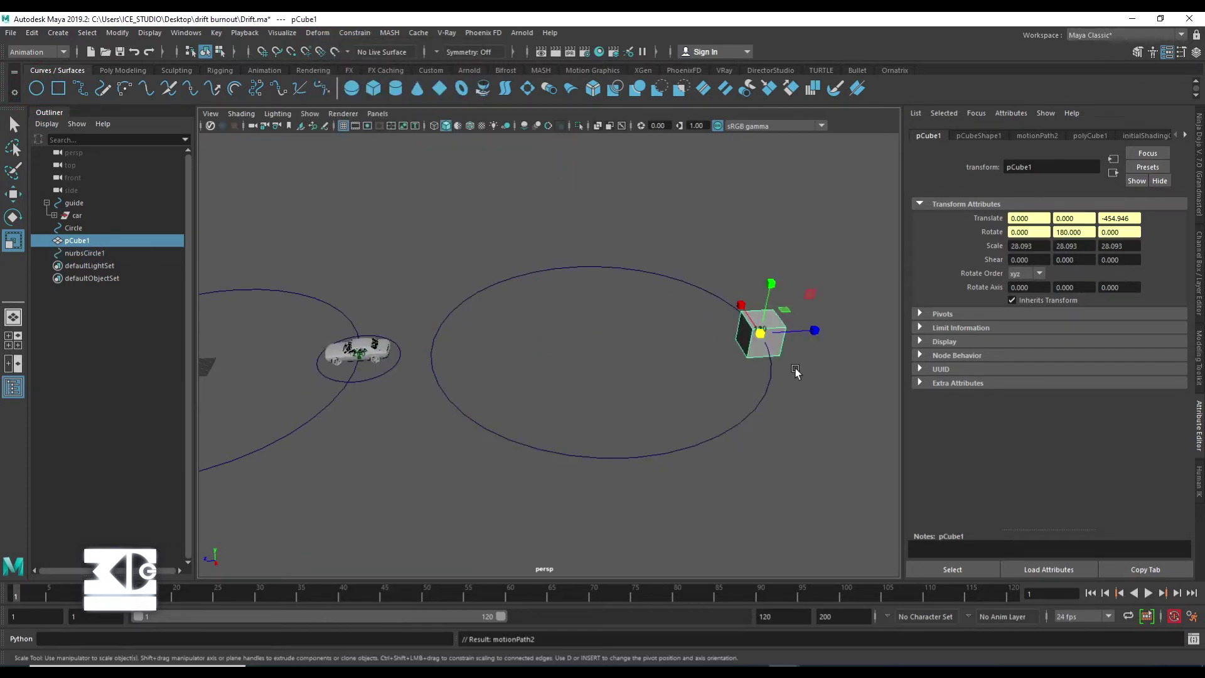
Step: Play the cube's path animation to check it, rewind to frame 1, and select both objects
{"action": "left_click", "coordinate": [1149, 597]}
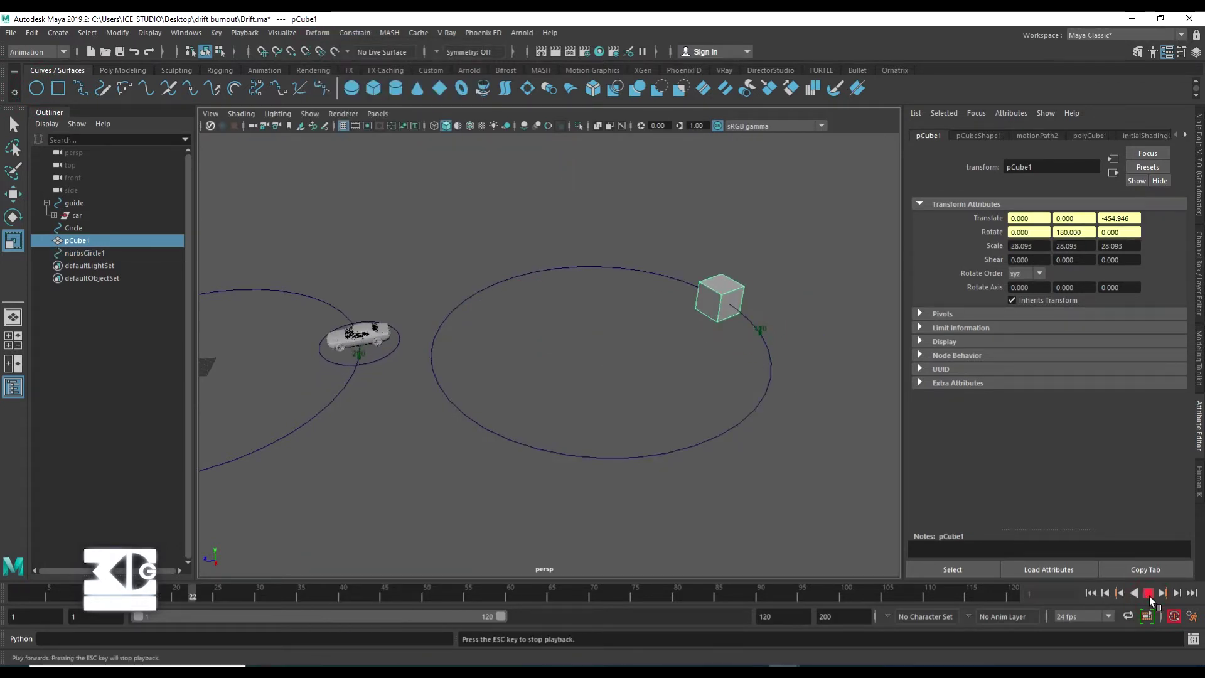
{"action": "key", "text": "Escape"}
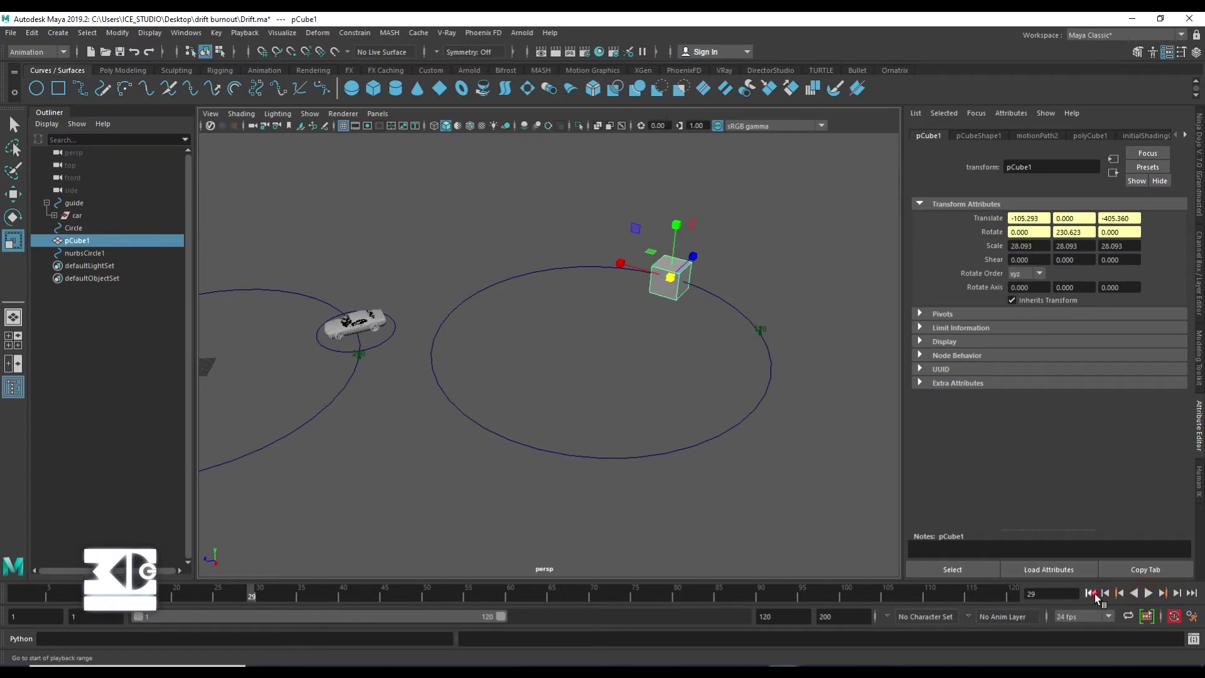
{"action": "left_click", "coordinate": [1096, 597]}
{"action": "left_click", "coordinate": [80, 254], "text": "ctrl"}
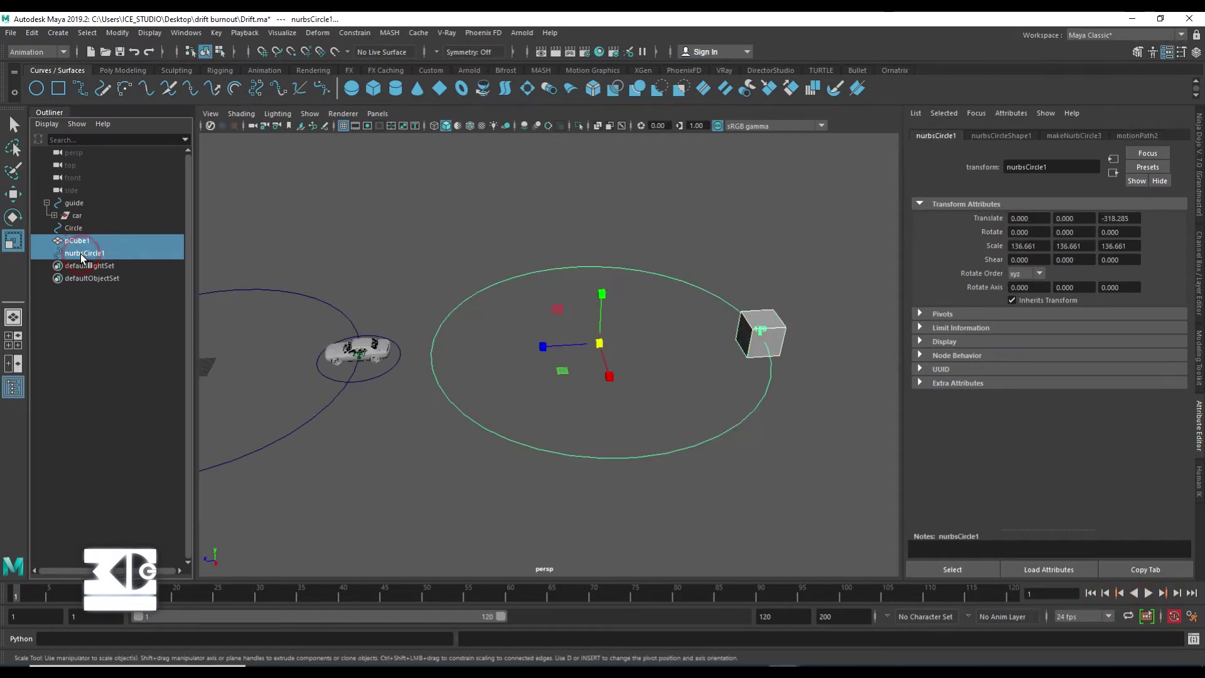
Step: Delete the test cube and circle, then preview the car's guide animation and rewind to frame 1
{"action": "key", "text": "Delete"}
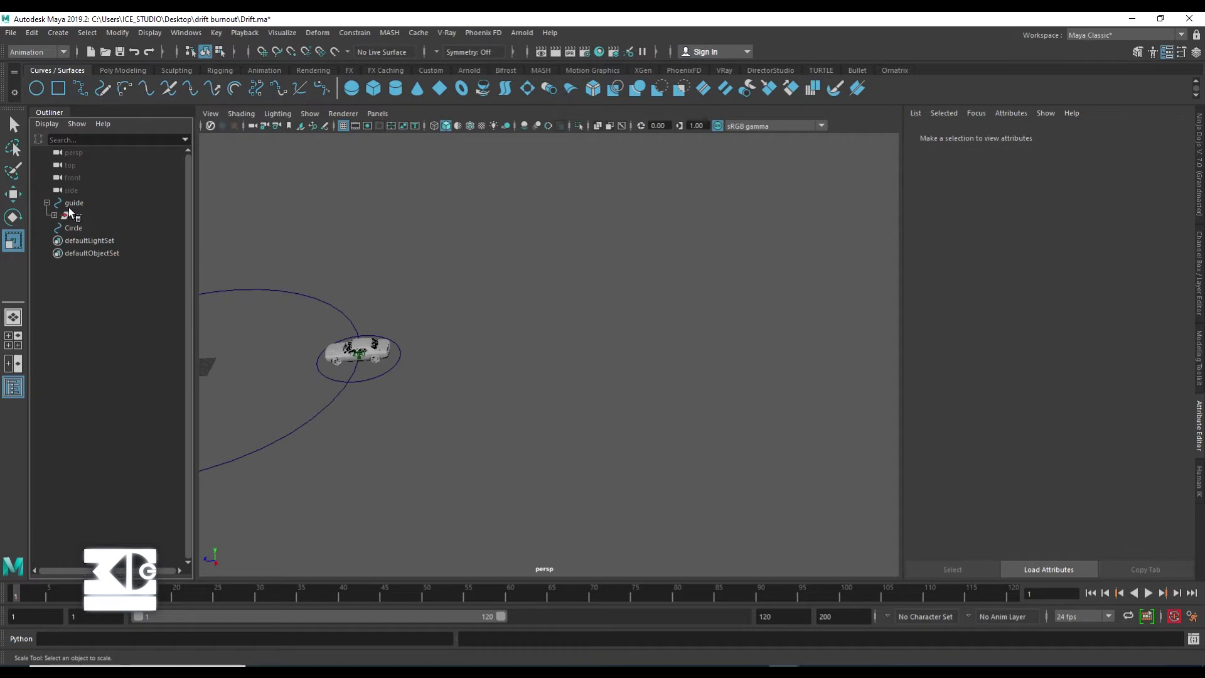
{"action": "left_click", "coordinate": [71, 205]}
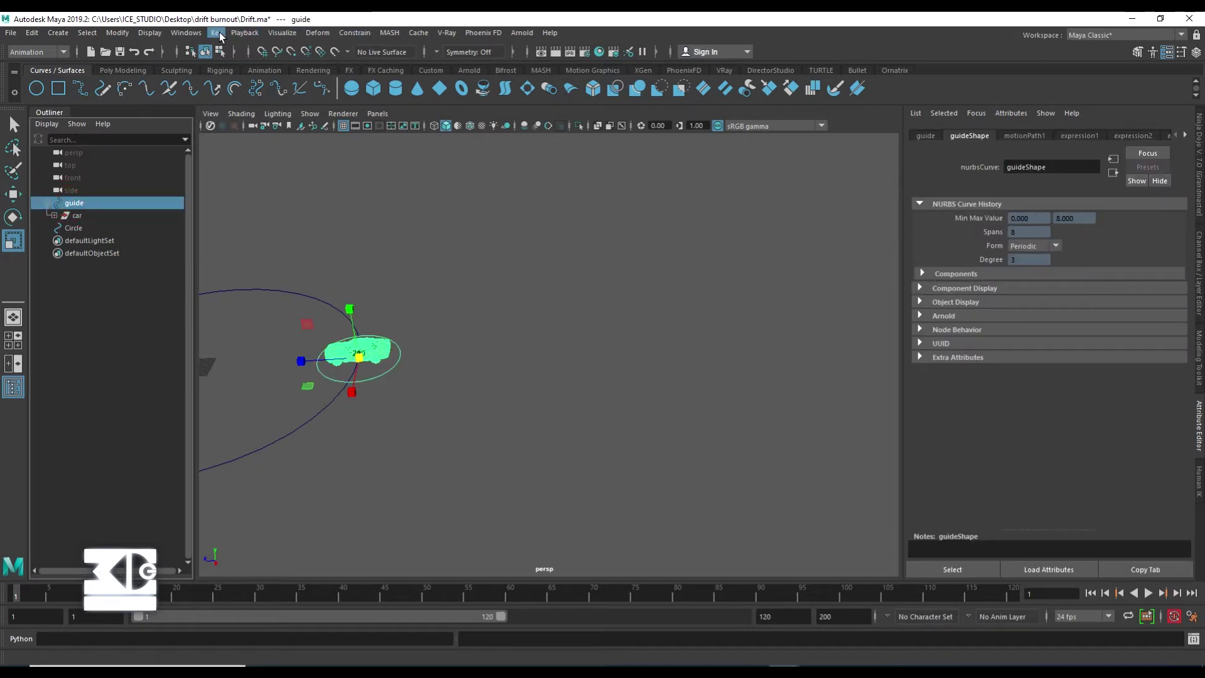
{"action": "left_click", "coordinate": [1149, 594]}
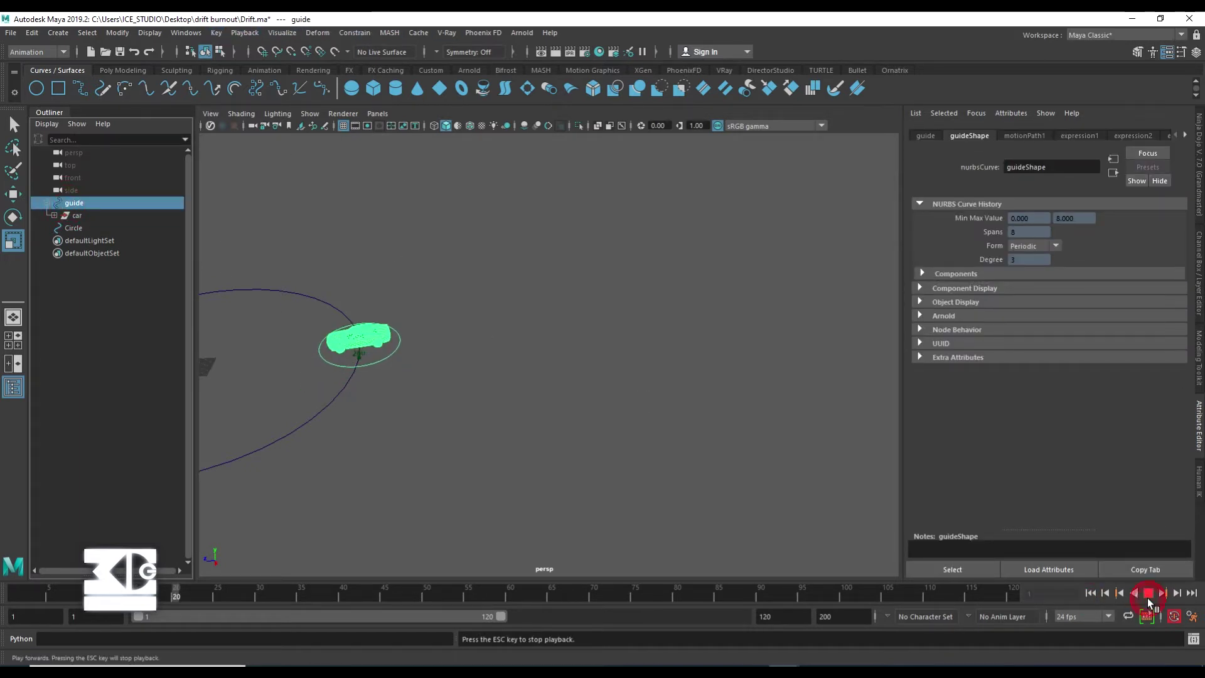
{"action": "left_click", "coordinate": [1149, 594]}
{"action": "left_click", "coordinate": [1091, 593]}
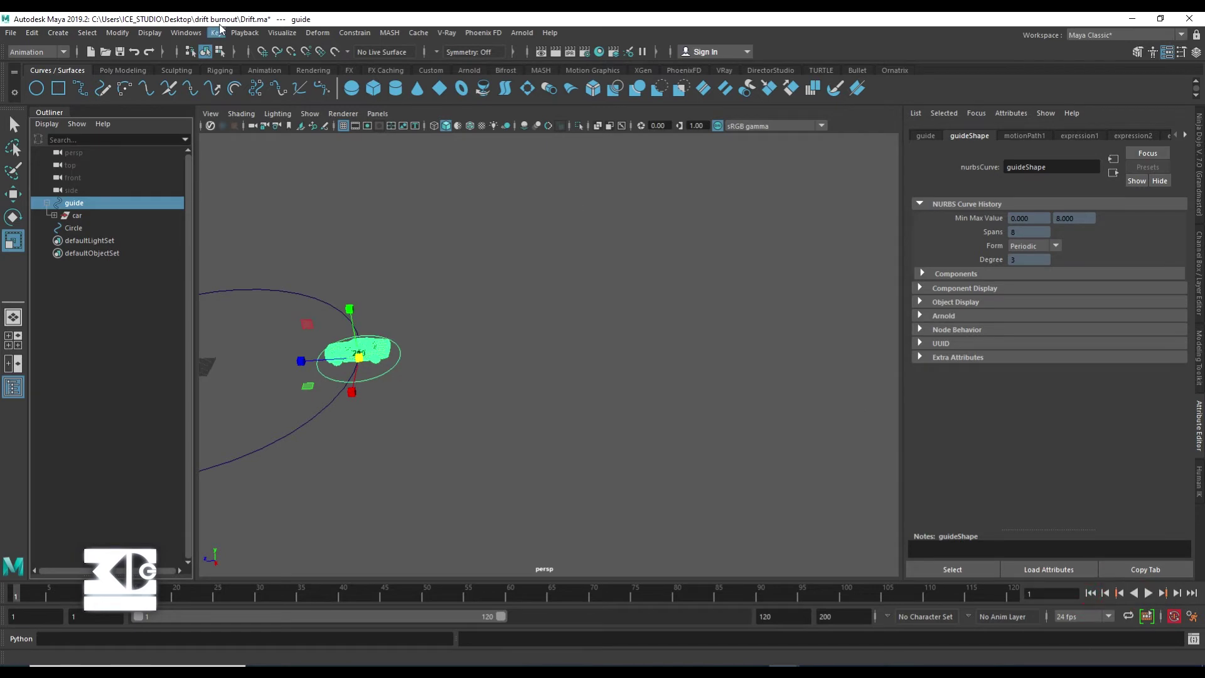
Step: Make the guide's motionPath U Value keys linear in the Graph Editor for constant speed
{"action": "left_click", "coordinate": [186, 33]}
{"action": "mouse_move", "coordinate": [219, 101]}
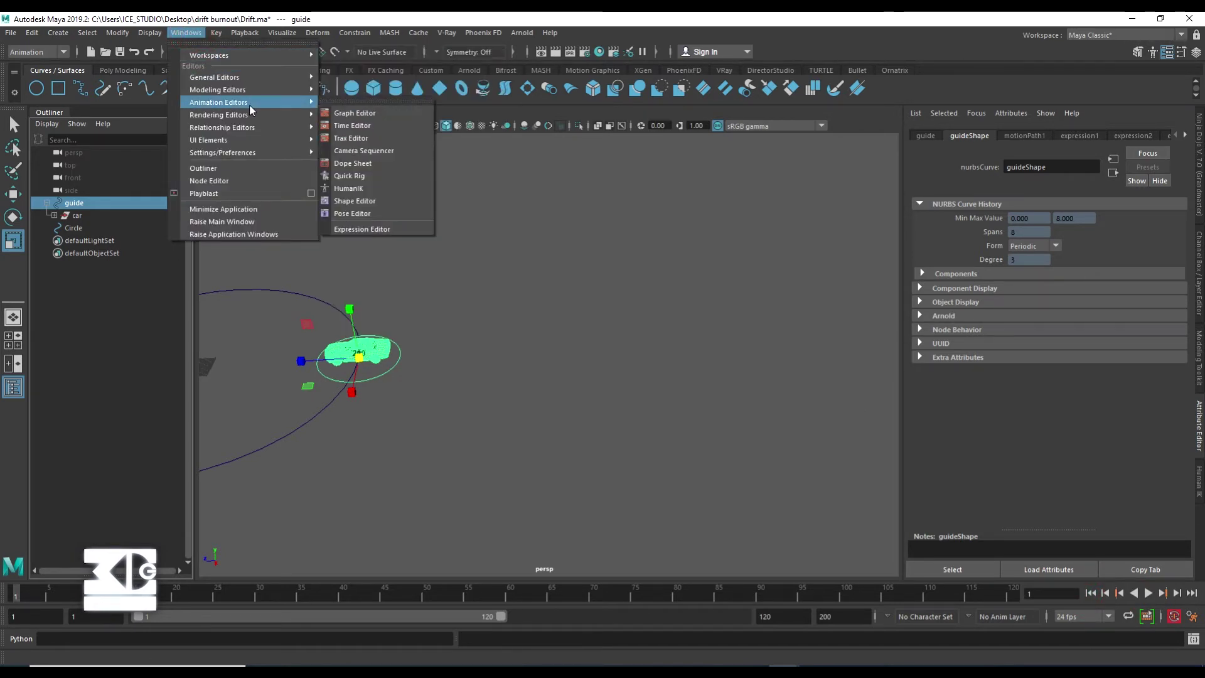
{"action": "left_click", "coordinate": [352, 126]}
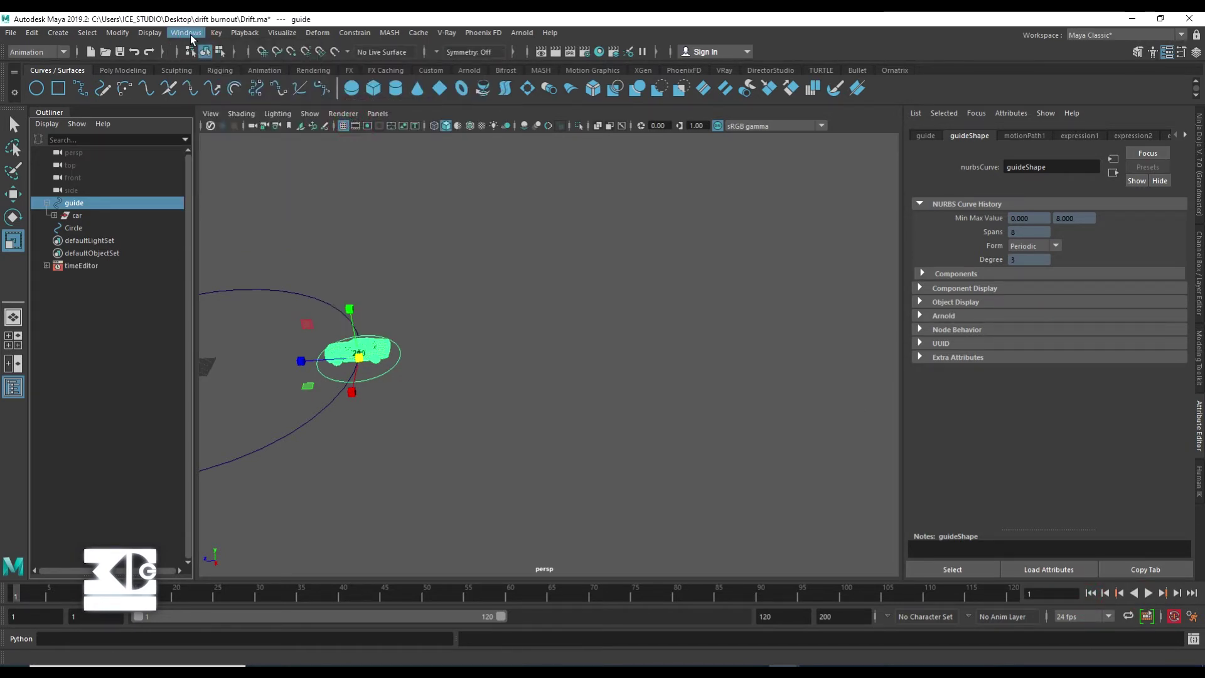
{"action": "left_click", "coordinate": [186, 33]}
{"action": "left_click", "coordinate": [344, 119]}
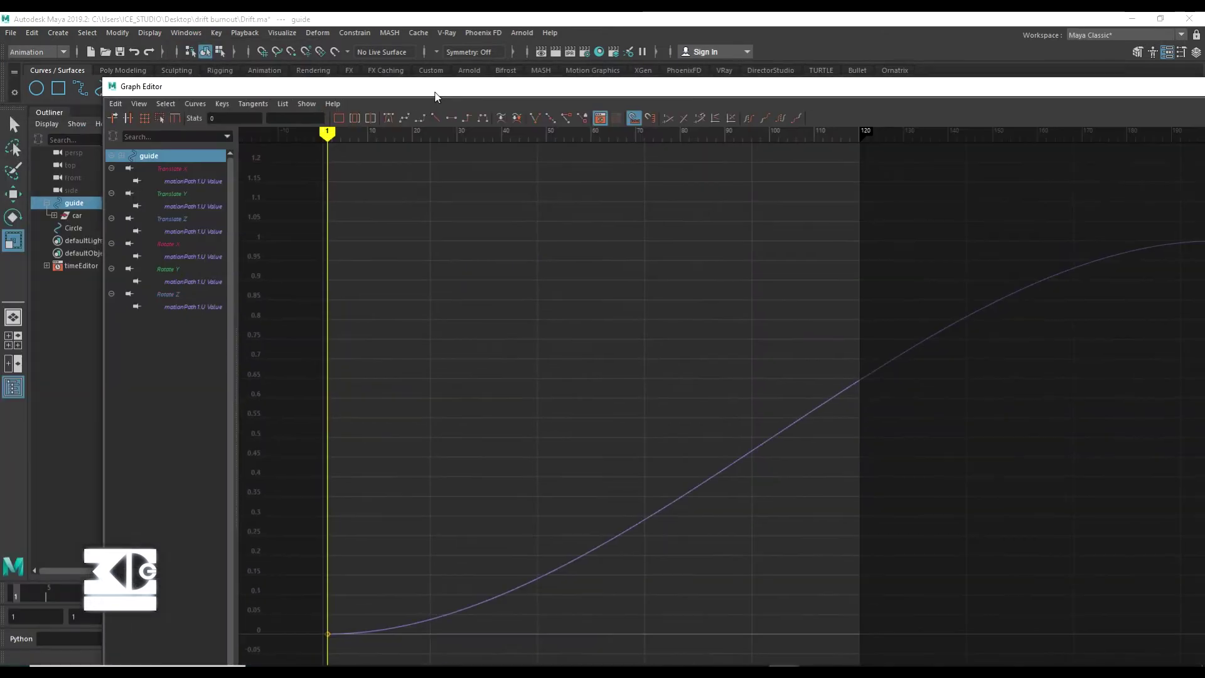
{"action": "double_click", "coordinate": [435, 92]}
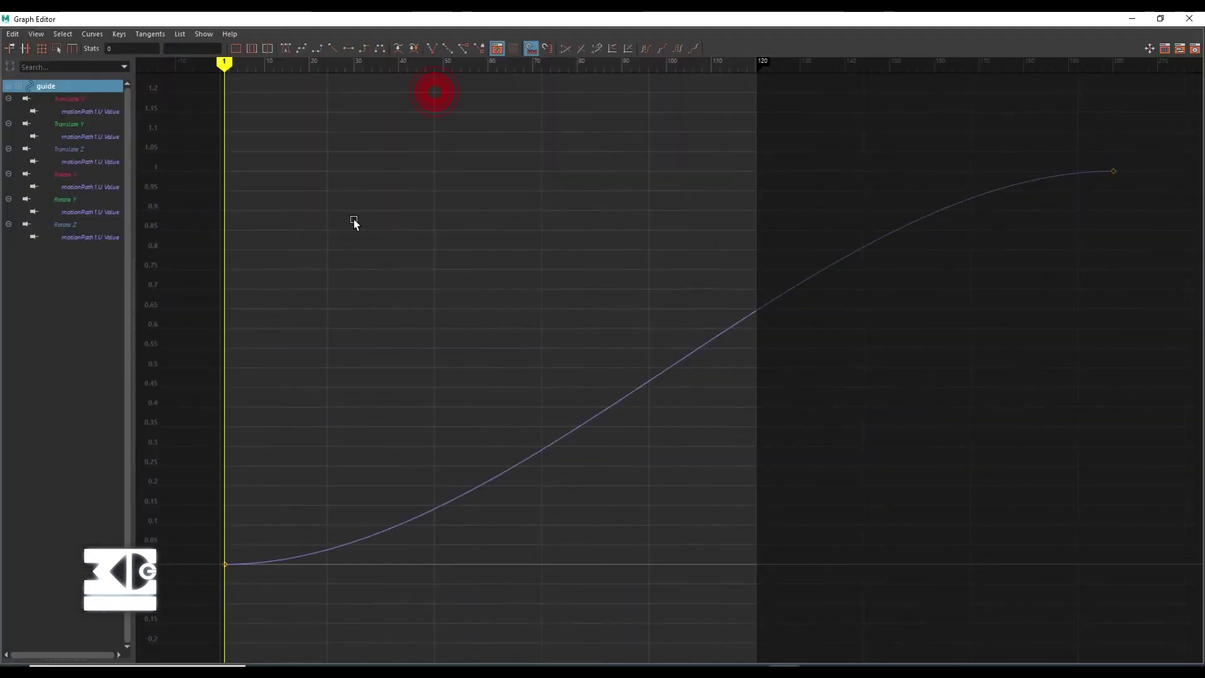
{"action": "left_click_drag", "start_coordinate": [234, 523], "coordinate": [295, 609]}
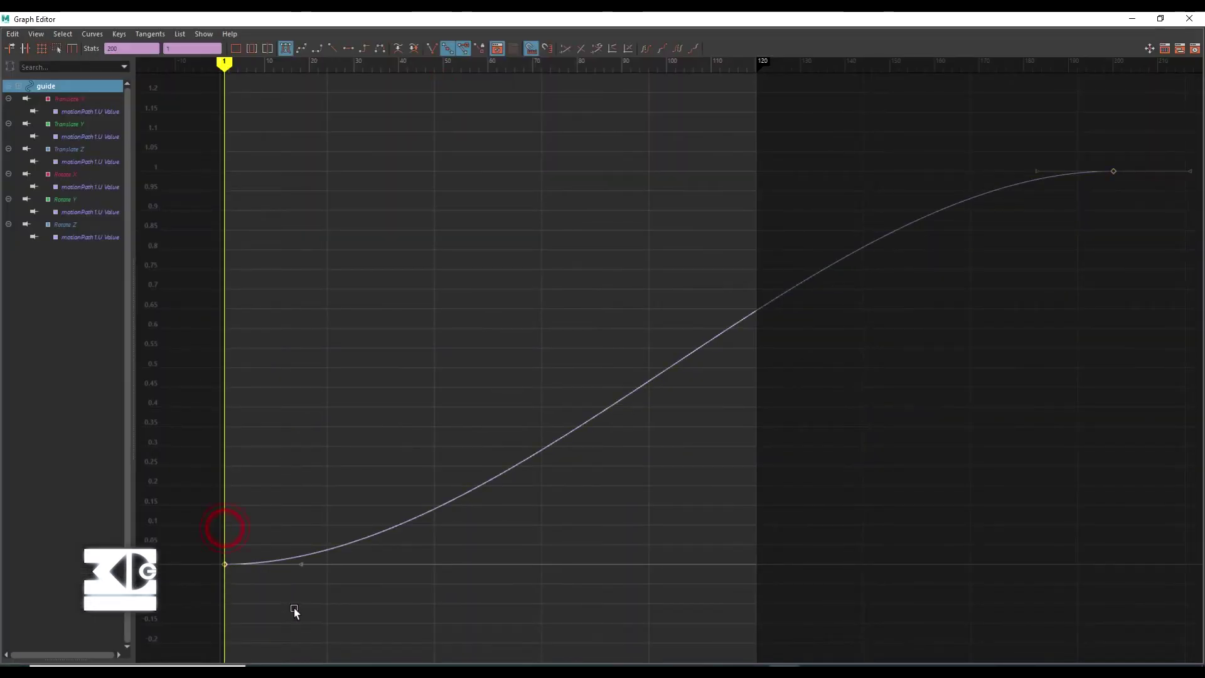
{"action": "left_click", "coordinate": [333, 49]}
{"action": "left_click", "coordinate": [1189, 19]}
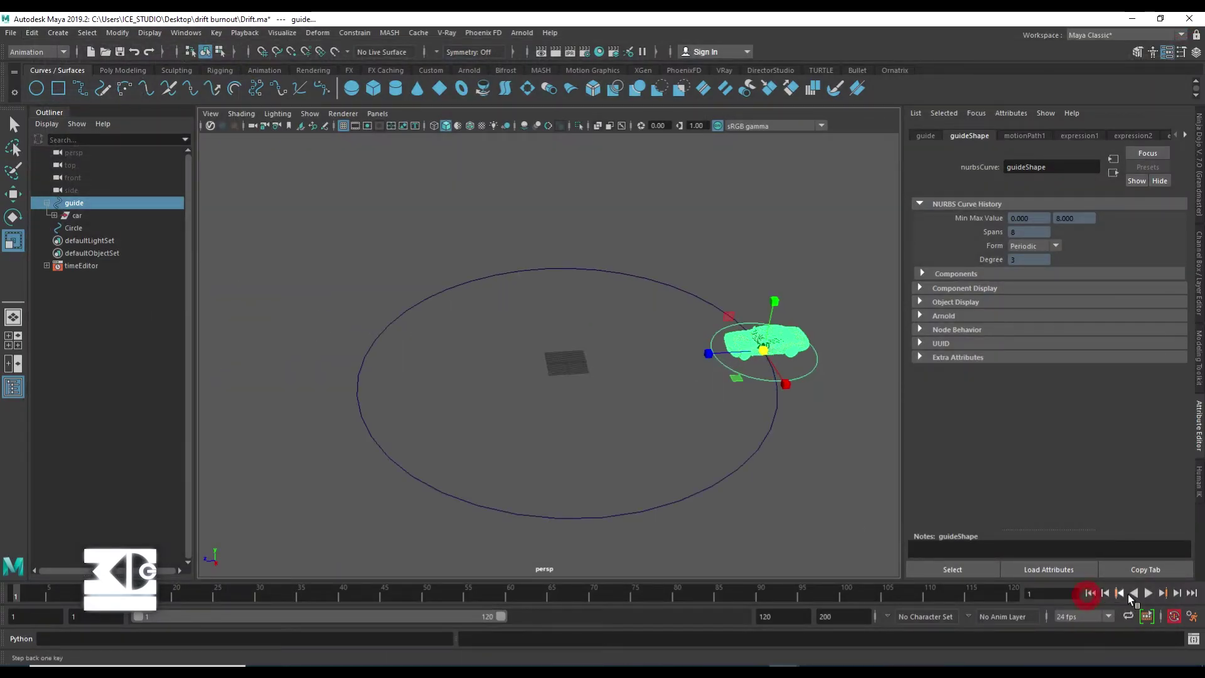
Step: Watch the car drive around the circle, view the track from above, and rewind to frame 1
{"action": "left_click", "coordinate": [1149, 594]}
{"action": "left_click", "coordinate": [1149, 594]}
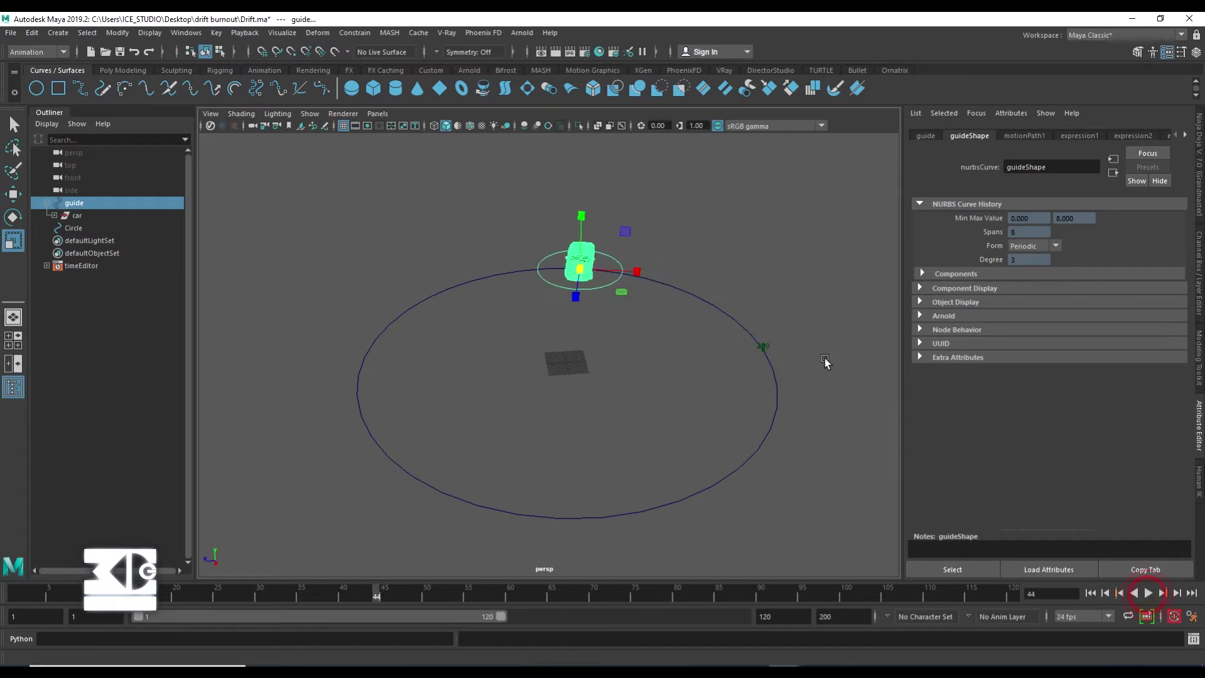
{"action": "left_click", "coordinate": [716, 245]}
{"action": "middle_click_drag", "start_coordinate": [716, 245], "coordinate": [682, 309], "text": "alt"}
{"action": "scroll", "coordinate": [659, 308], "scroll_direction": "down", "scroll_amount": 3}
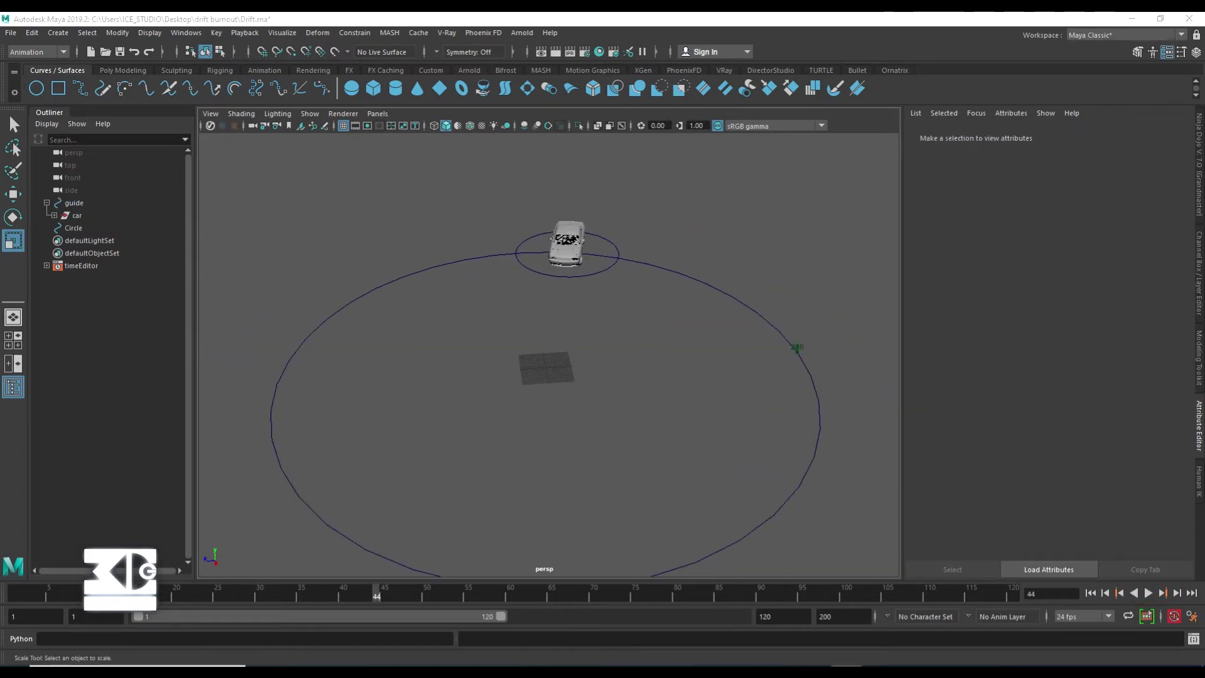
{"action": "mouse_move", "coordinate": [322, 377]}
{"action": "left_mouse_down", "text": "alt"}
{"action": "mouse_move", "coordinate": [498, 371]}
{"action": "mouse_move", "coordinate": [495, 384]}
{"action": "left_mouse_up", "text": "alt"}
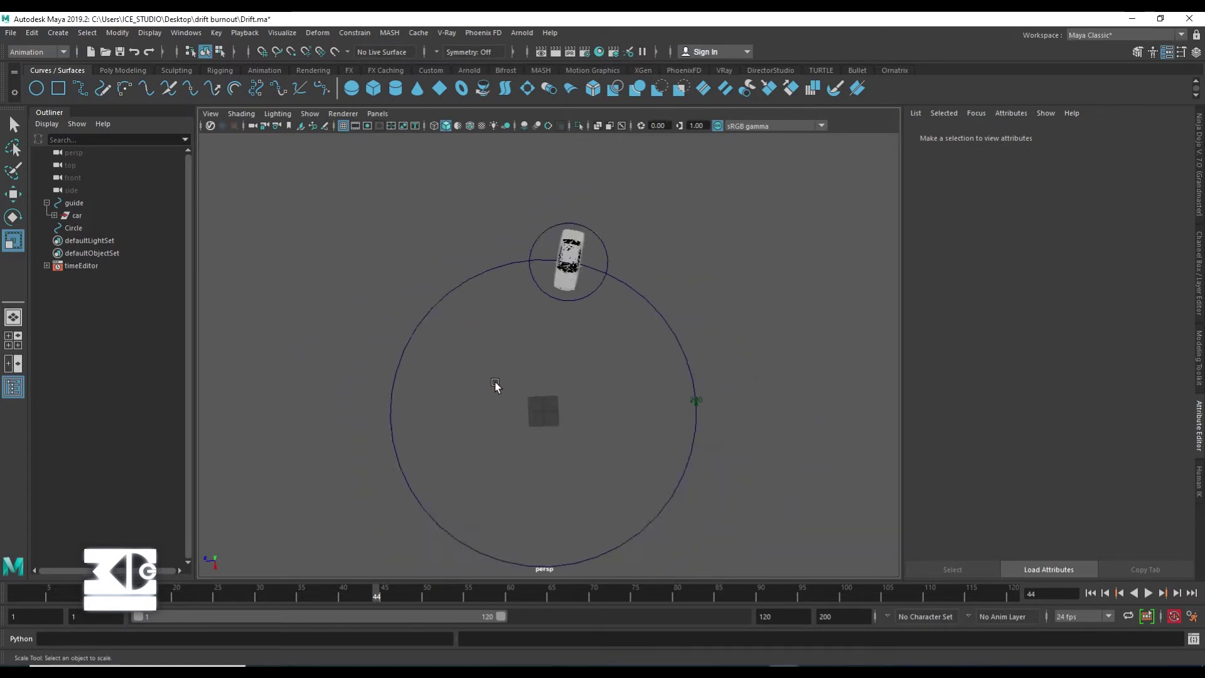
{"action": "middle_click_drag", "start_coordinate": [495, 384], "coordinate": [487, 336], "text": "alt"}
{"action": "scroll", "coordinate": [487, 337], "scroll_direction": "up", "scroll_amount": 2}
{"action": "left_click", "coordinate": [1091, 594]}
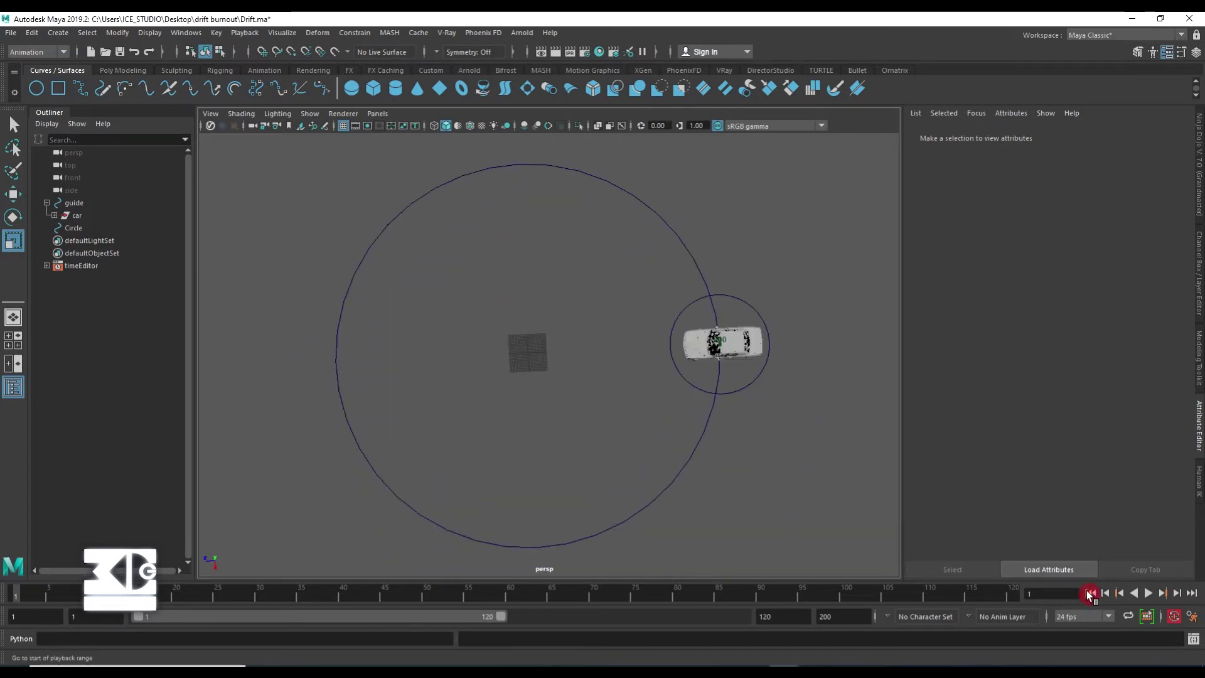
Step: Collapse the guide group in the Outliner and switch to the PhoenixFD shelf
{"action": "left_click", "coordinate": [46, 203]}
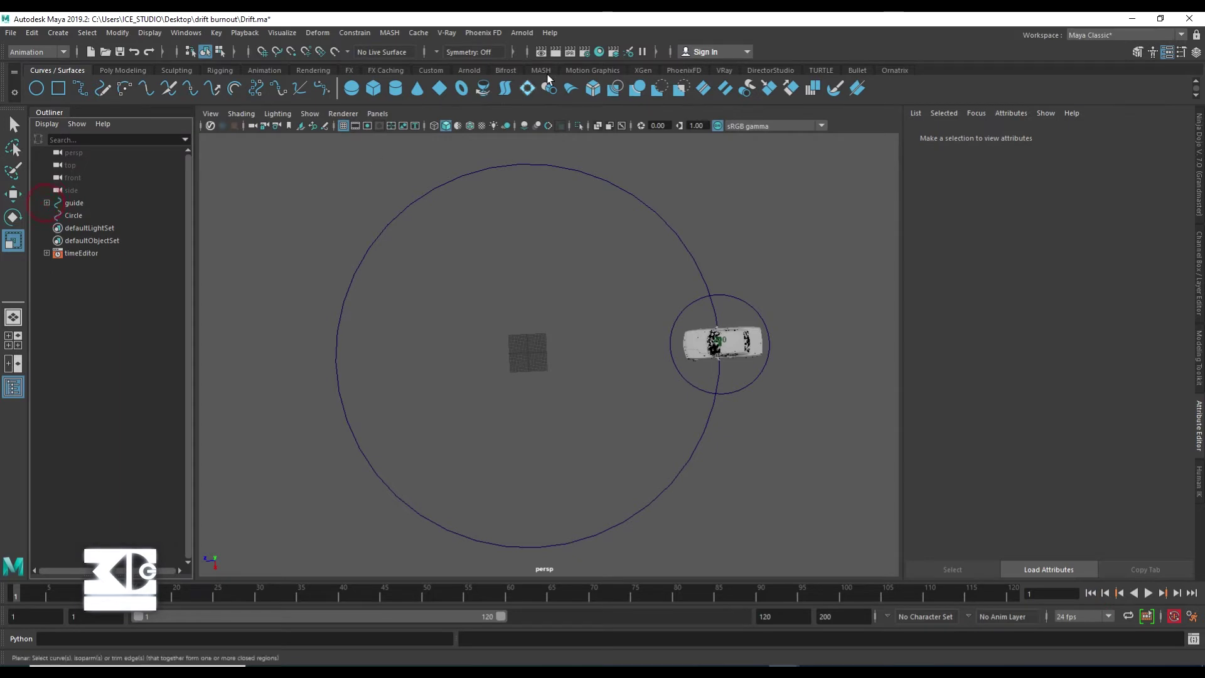
{"action": "left_click", "coordinate": [683, 69]}
{"action": "left_click", "coordinate": [36, 89]}
{"action": "scroll", "coordinate": [396, 243], "scroll_direction": "down", "scroll_amount": 2}
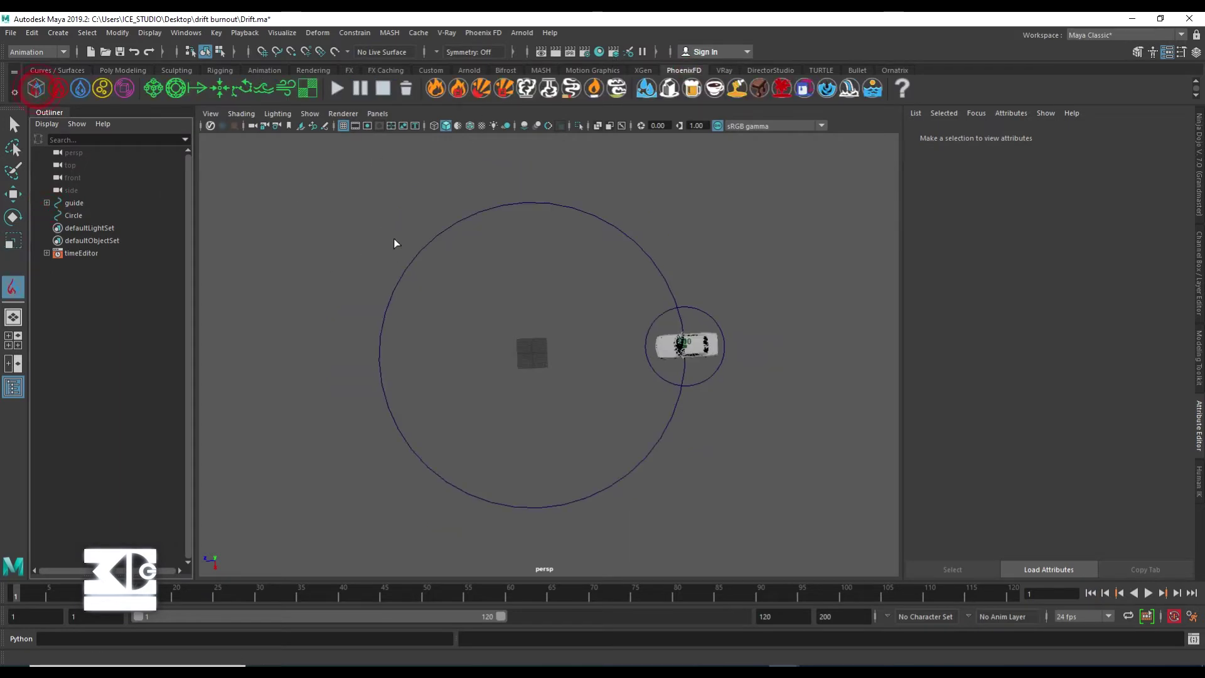
Step: Draw a Phoenix FD simulator box enclosing the circle track
{"action": "mouse_move", "coordinate": [334, 190]}
{"action": "left_mouse_down"}
{"action": "mouse_move", "coordinate": [754, 506]}
{"action": "mouse_move", "coordinate": [700, 458]}
{"action": "mouse_move", "coordinate": [702, 425]}
{"action": "mouse_move", "coordinate": [654, 313]}
{"action": "mouse_move", "coordinate": [528, 315]}
{"action": "left_mouse_up"}
{"action": "scroll", "coordinate": [499, 317], "scroll_direction": "down", "scroll_amount": 3}
{"action": "scroll", "coordinate": [503, 315], "scroll_direction": "down", "scroll_amount": 2}
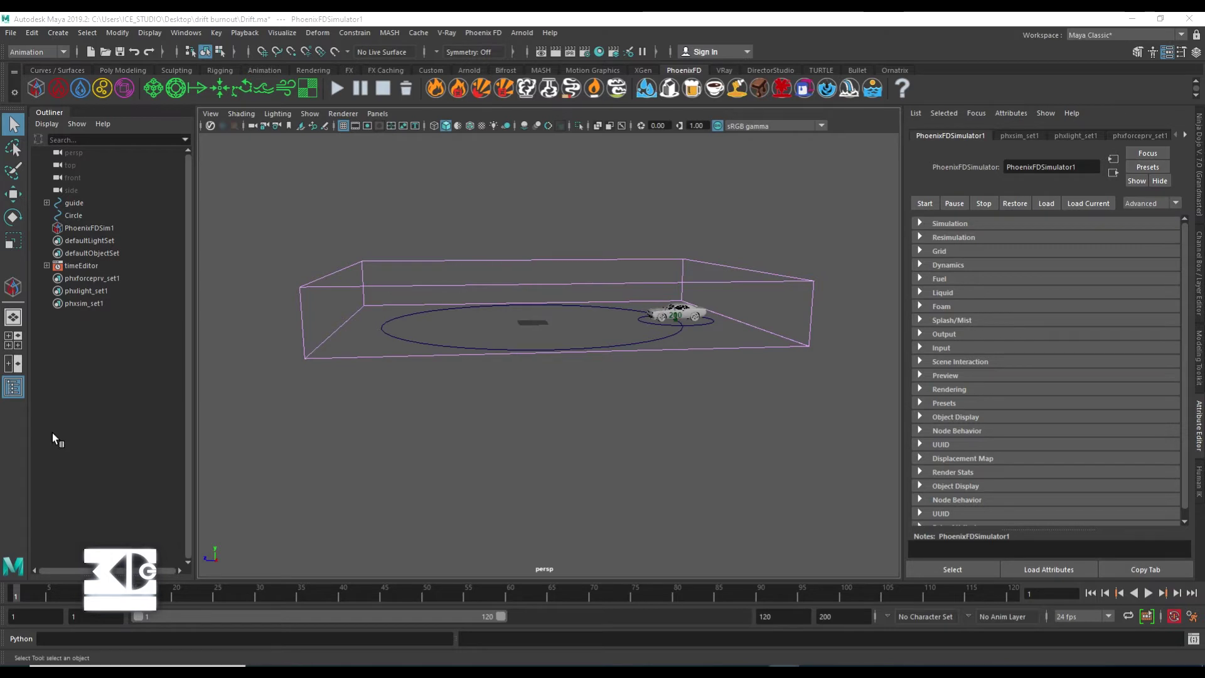
{"action": "scroll", "coordinate": [694, 369], "scroll_direction": "up", "scroll_amount": 2}
{"action": "scroll", "coordinate": [695, 351], "scroll_direction": "up", "scroll_amount": 3}
Step: Expand the simulator's Grid settings and raise Cell Size to about 0.789
{"action": "middle_click_drag", "start_coordinate": [694, 351], "coordinate": [589, 385], "text": "alt"}
{"action": "left_click_drag", "start_coordinate": [589, 385], "coordinate": [705, 368], "text": "alt"}
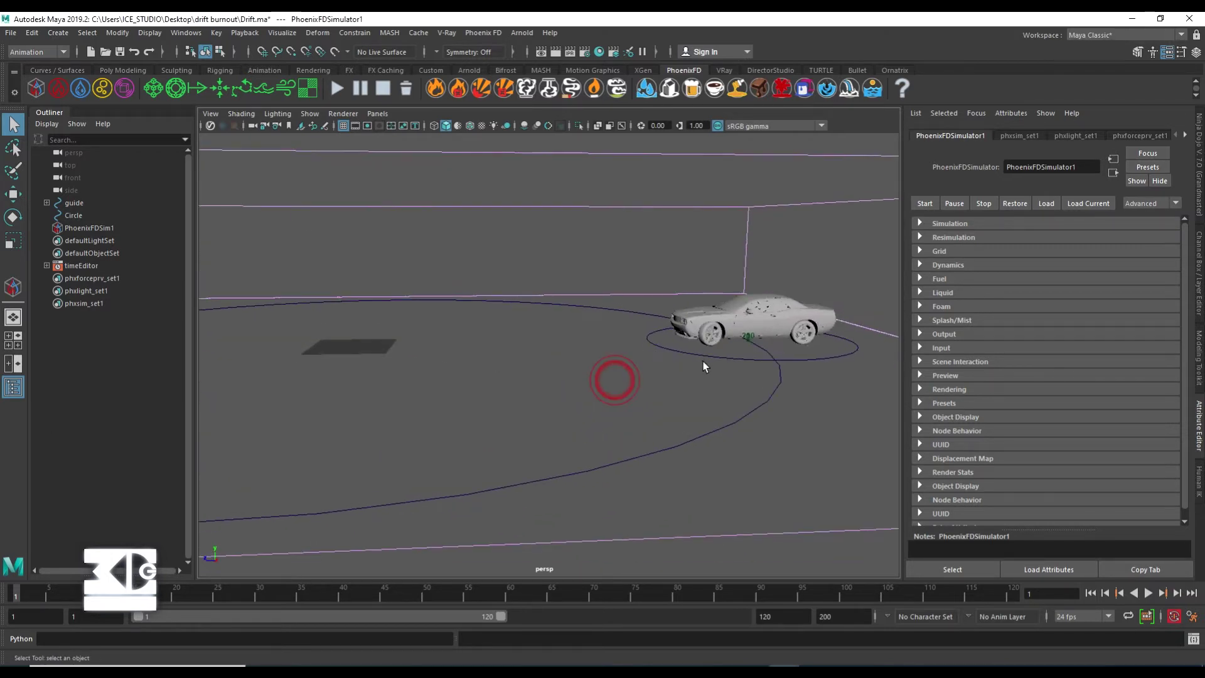
{"action": "middle_click_drag", "start_coordinate": [705, 369], "coordinate": [519, 365], "text": "alt"}
{"action": "left_click", "coordinate": [919, 251]}
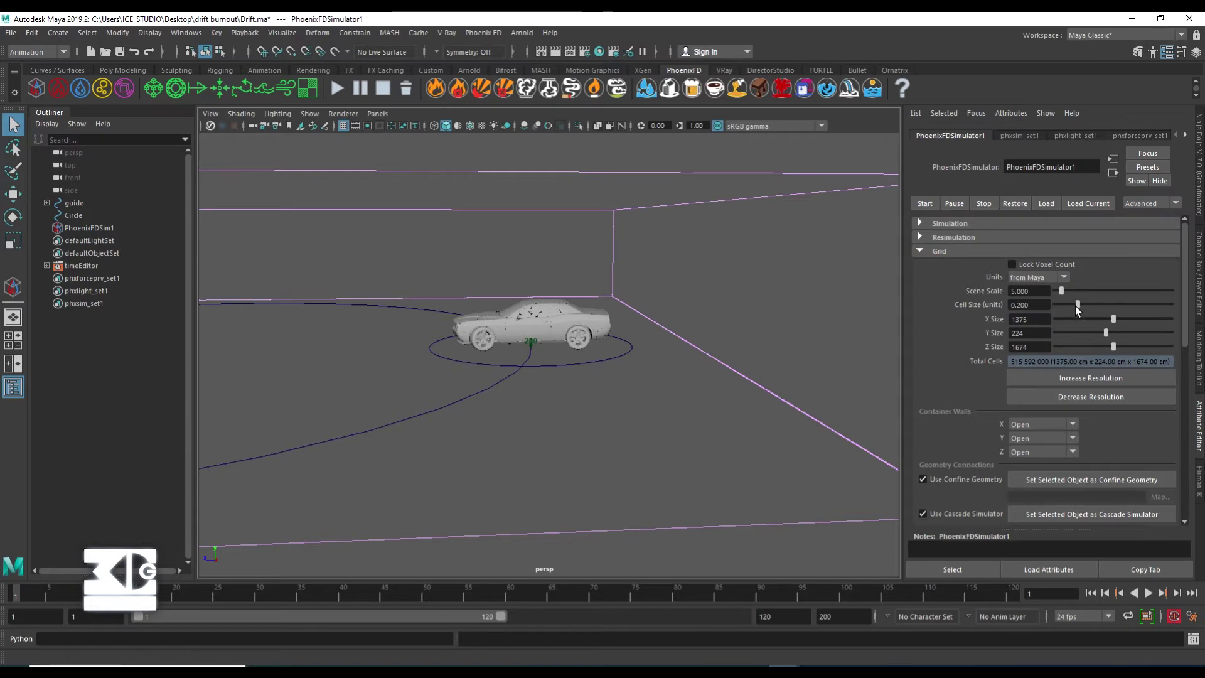
{"action": "left_click_drag", "start_coordinate": [1078, 305], "coordinate": [1146, 305]}
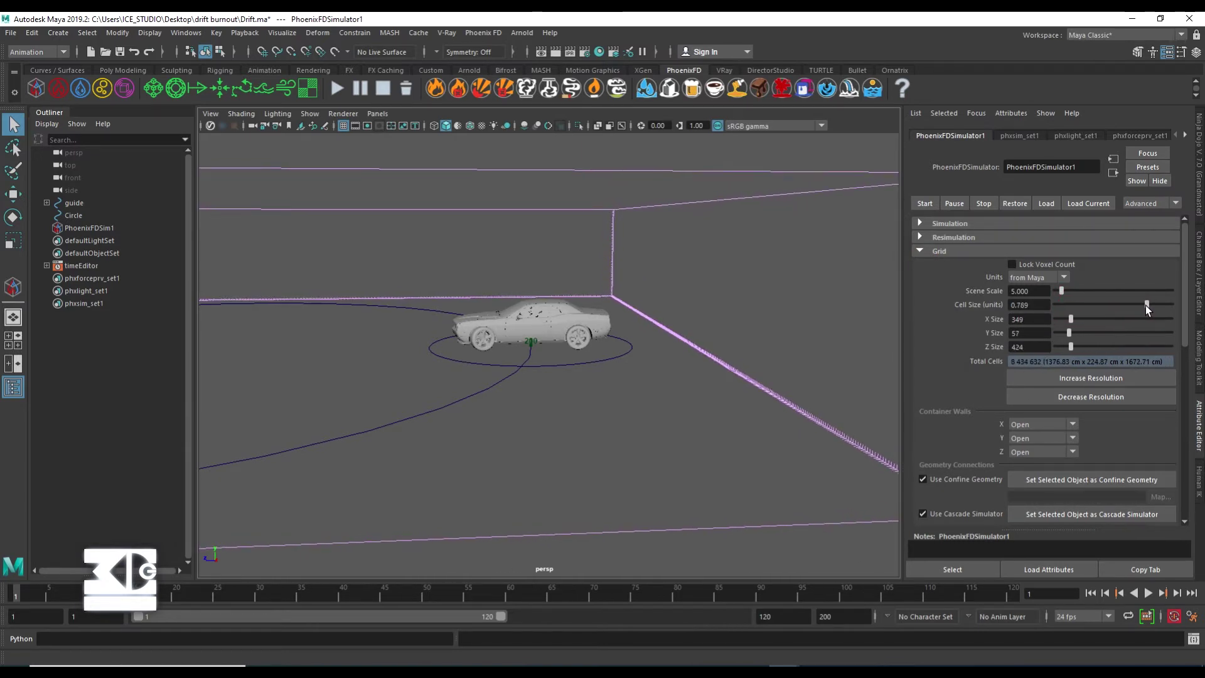
Step: Set Cell Size to 0.8, then confirm centimetre working units in Preferences and save
{"action": "type", "text": "0.8"}
{"action": "key", "text": "Return"}
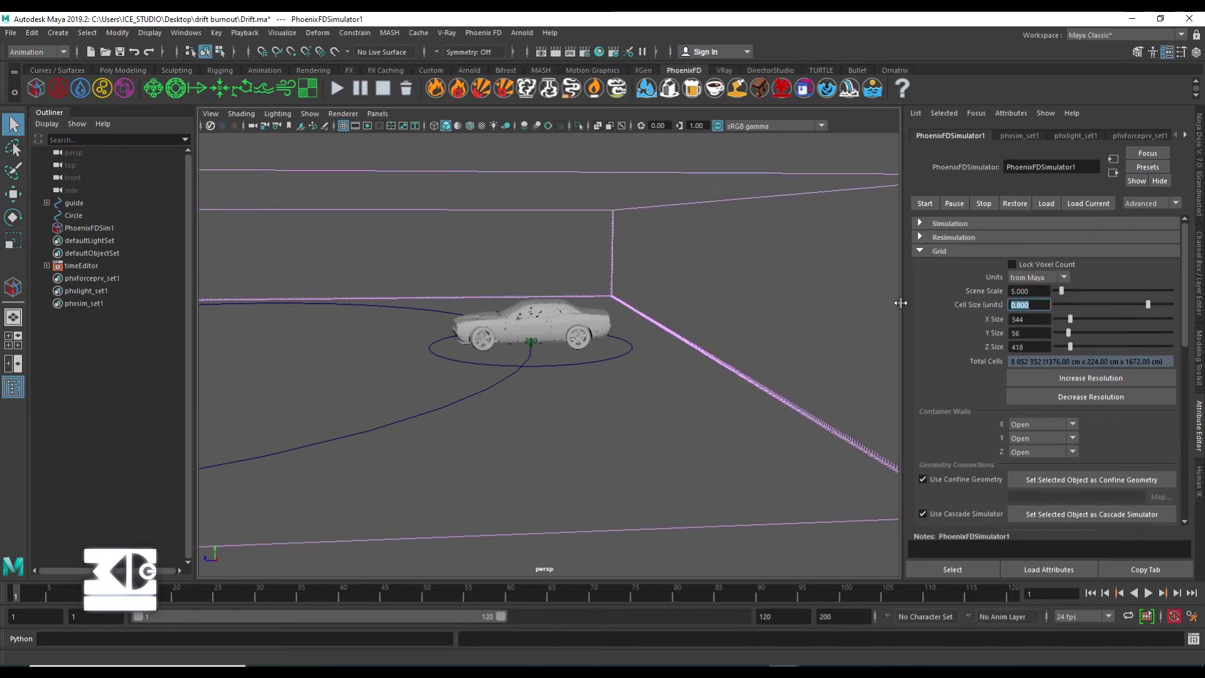
{"action": "left_click", "coordinate": [187, 33]}
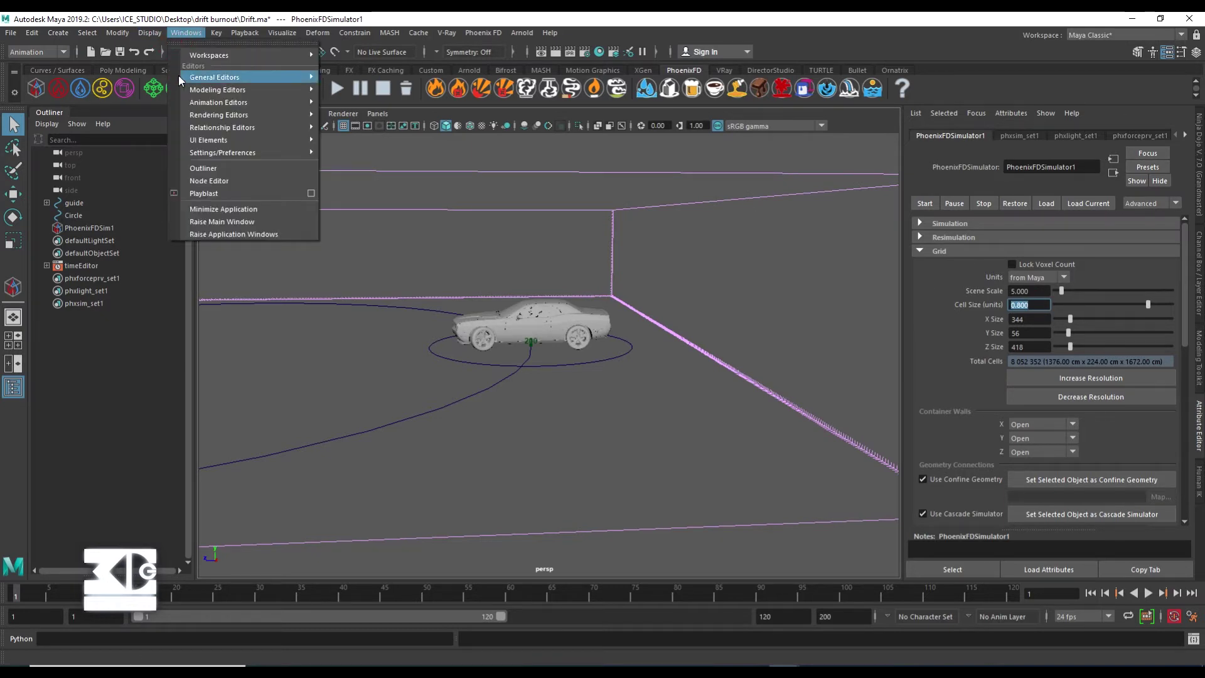
{"action": "left_click", "coordinate": [376, 166]}
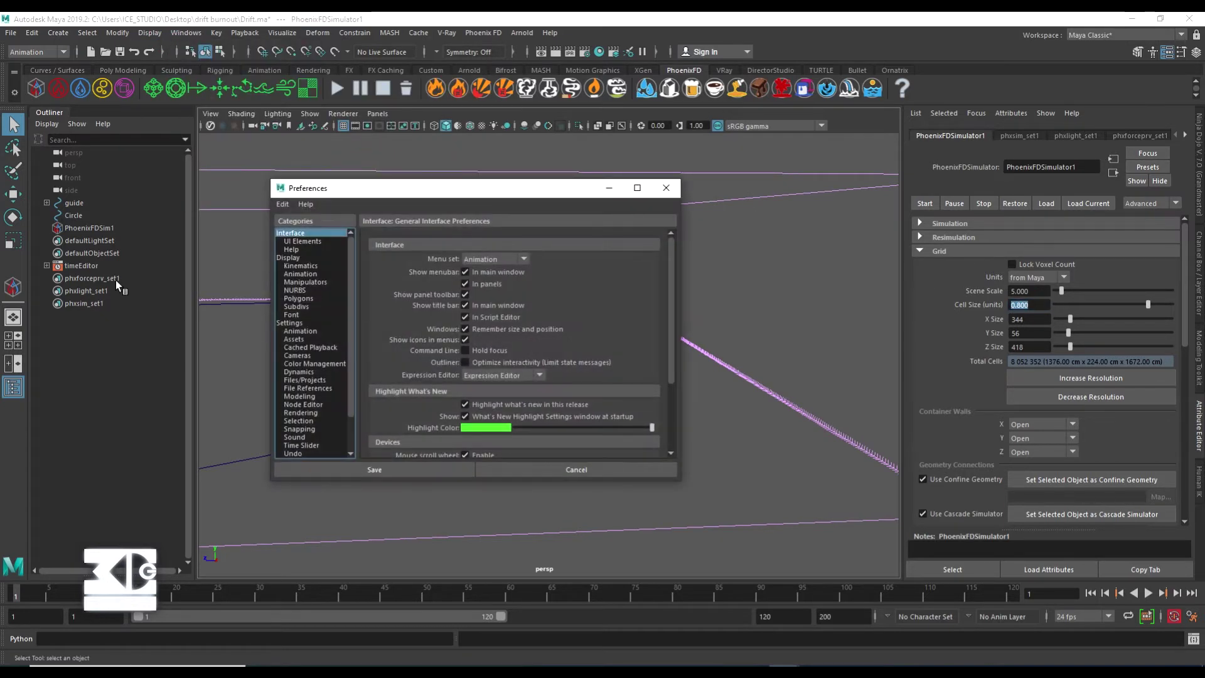
{"action": "left_click", "coordinate": [295, 258]}
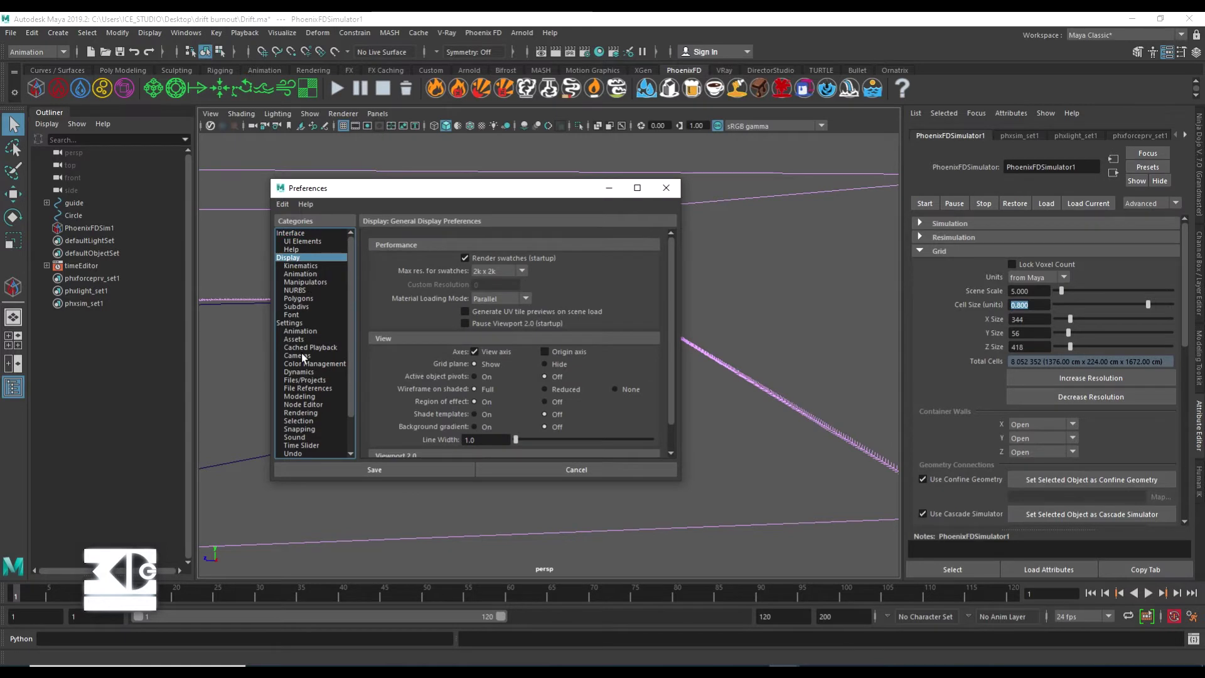
{"action": "left_click", "coordinate": [292, 323]}
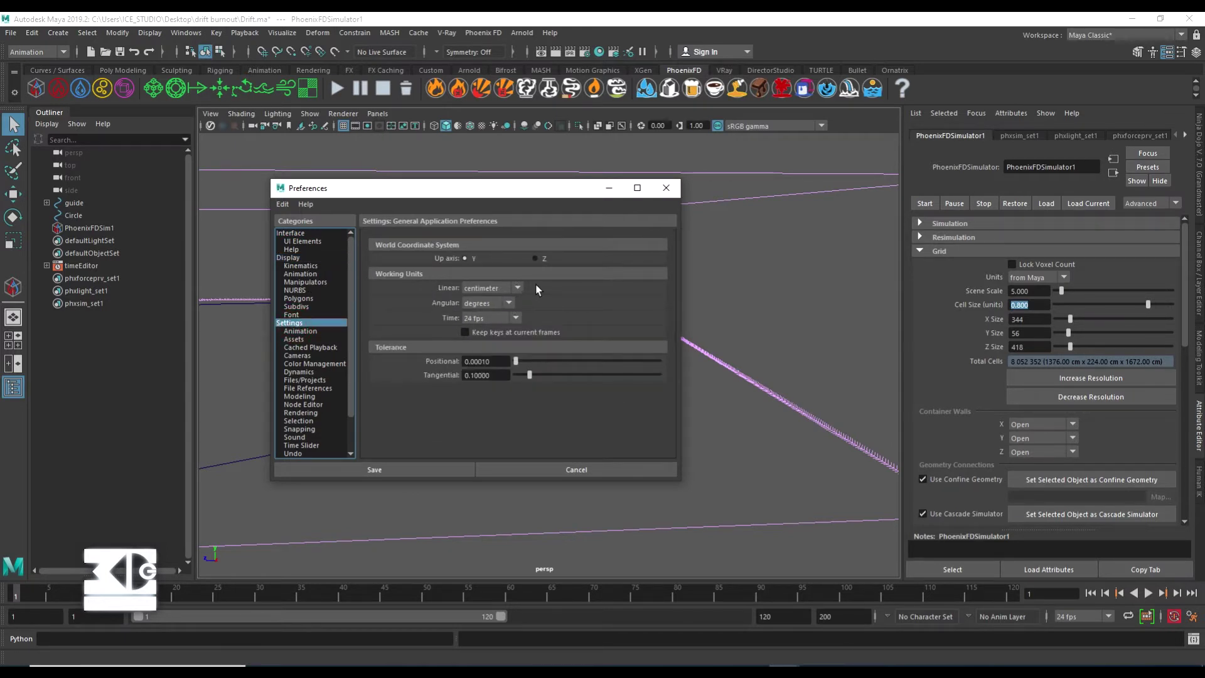
{"action": "left_click", "coordinate": [666, 187]}
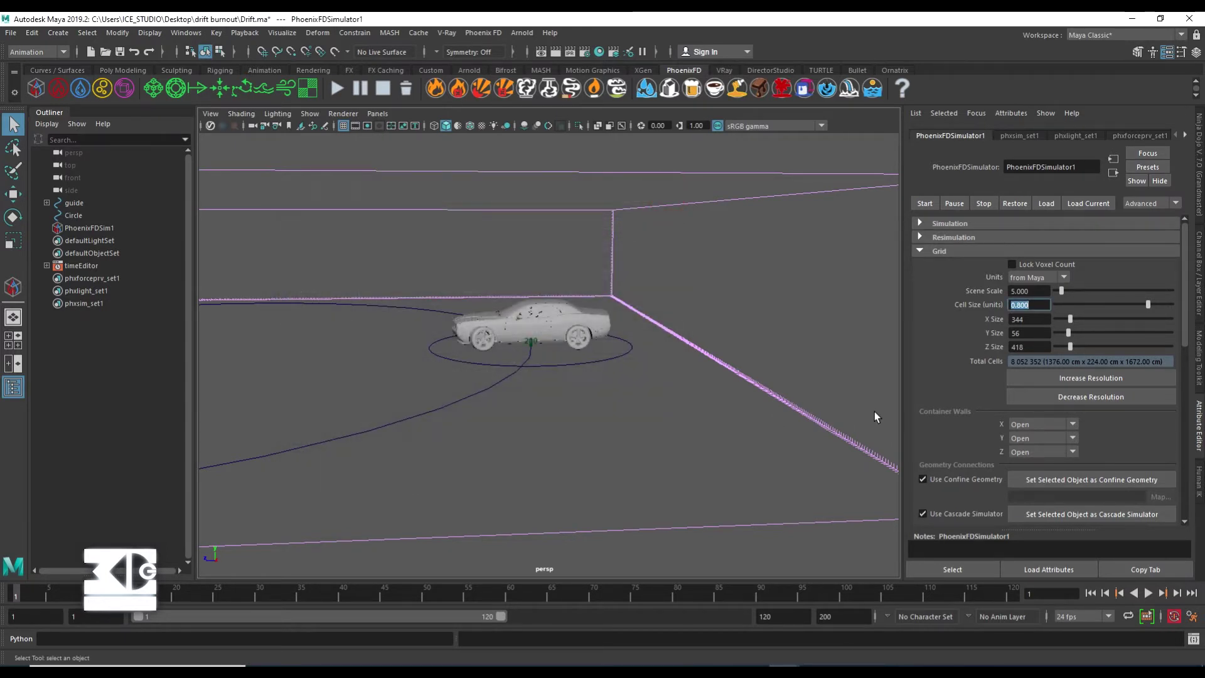
Step: Set the simulator's Y container wall to Jammed(-)
{"action": "left_click", "coordinate": [1061, 446]}
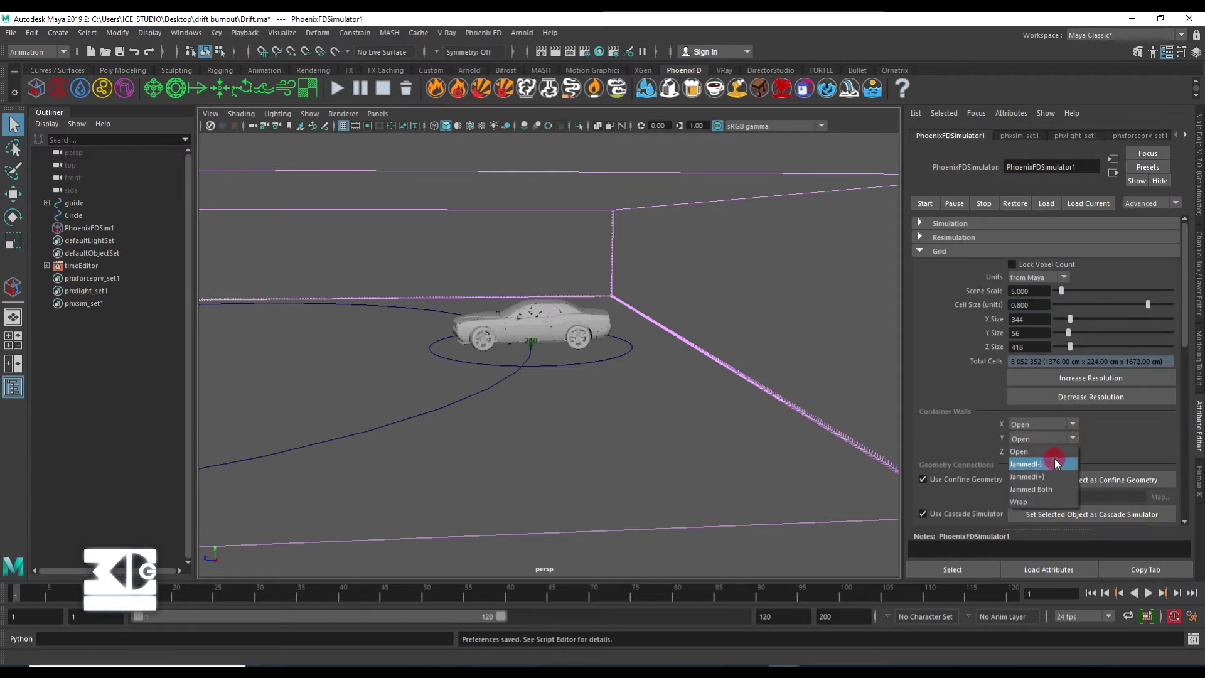
{"action": "left_click", "coordinate": [1055, 463]}
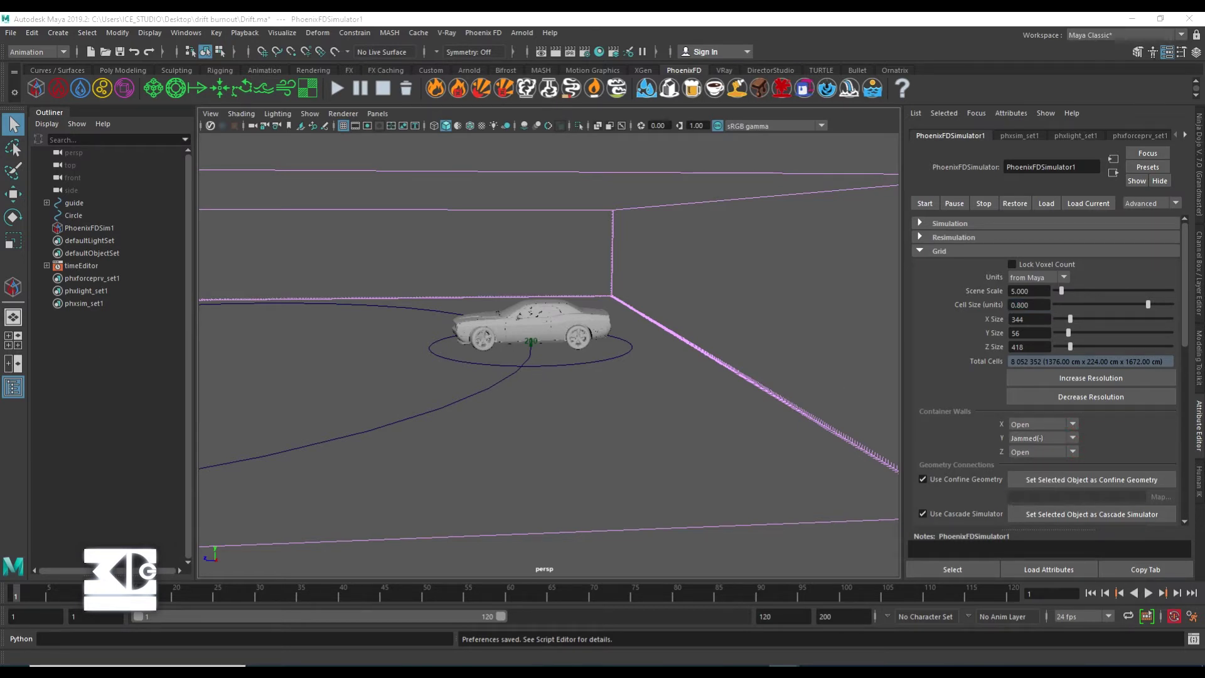
{"action": "scroll", "coordinate": [538, 309], "scroll_direction": "up", "scroll_amount": 3}
{"action": "scroll", "coordinate": [538, 309], "scroll_direction": "up", "scroll_amount": 3}
{"action": "scroll", "coordinate": [539, 309], "scroll_direction": "up", "scroll_amount": 3}
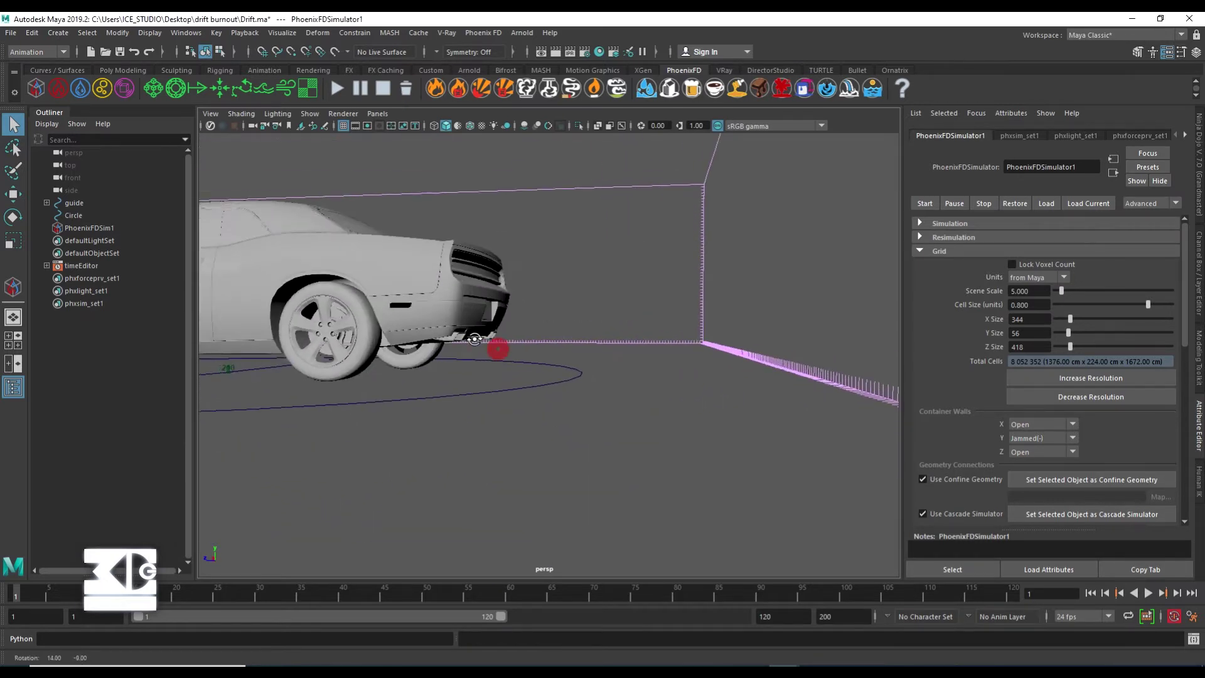
Step: Create a polygon cube and orbit to a side view of the car's rear wheel
{"action": "left_click", "coordinate": [123, 70]}
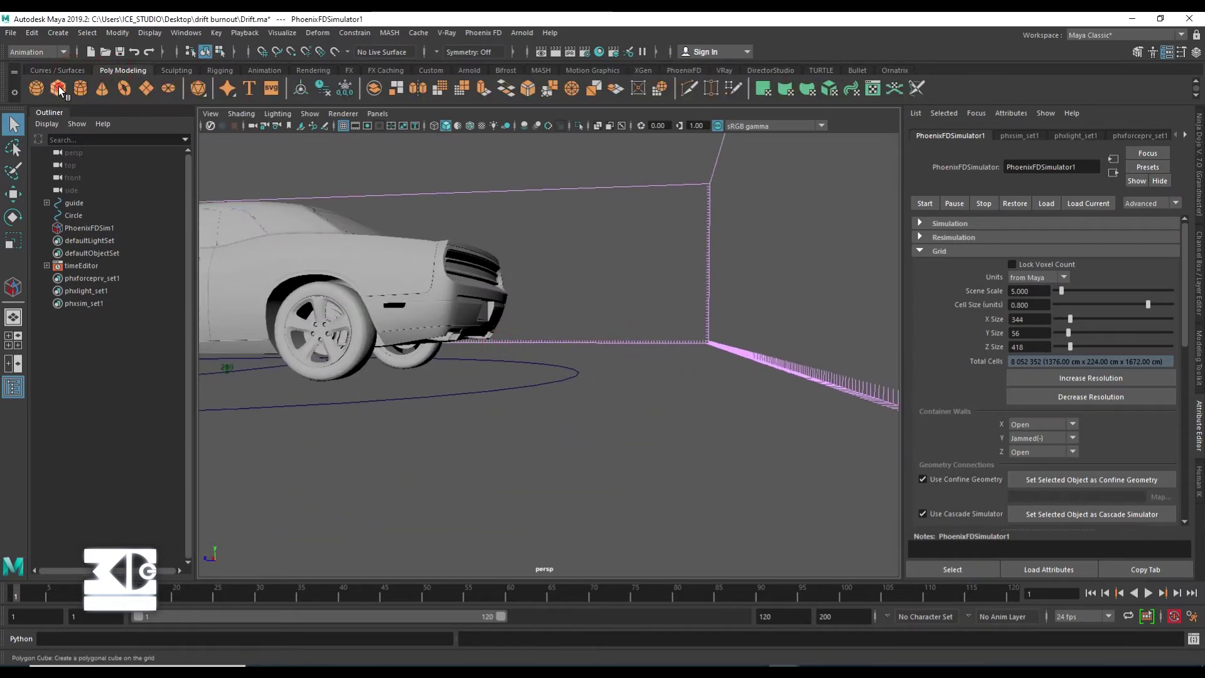
{"action": "left_click", "coordinate": [59, 88]}
{"action": "scroll", "coordinate": [459, 355], "scroll_direction": "down", "scroll_amount": 5}
{"action": "scroll", "coordinate": [459, 355], "scroll_direction": "up", "scroll_amount": 2}
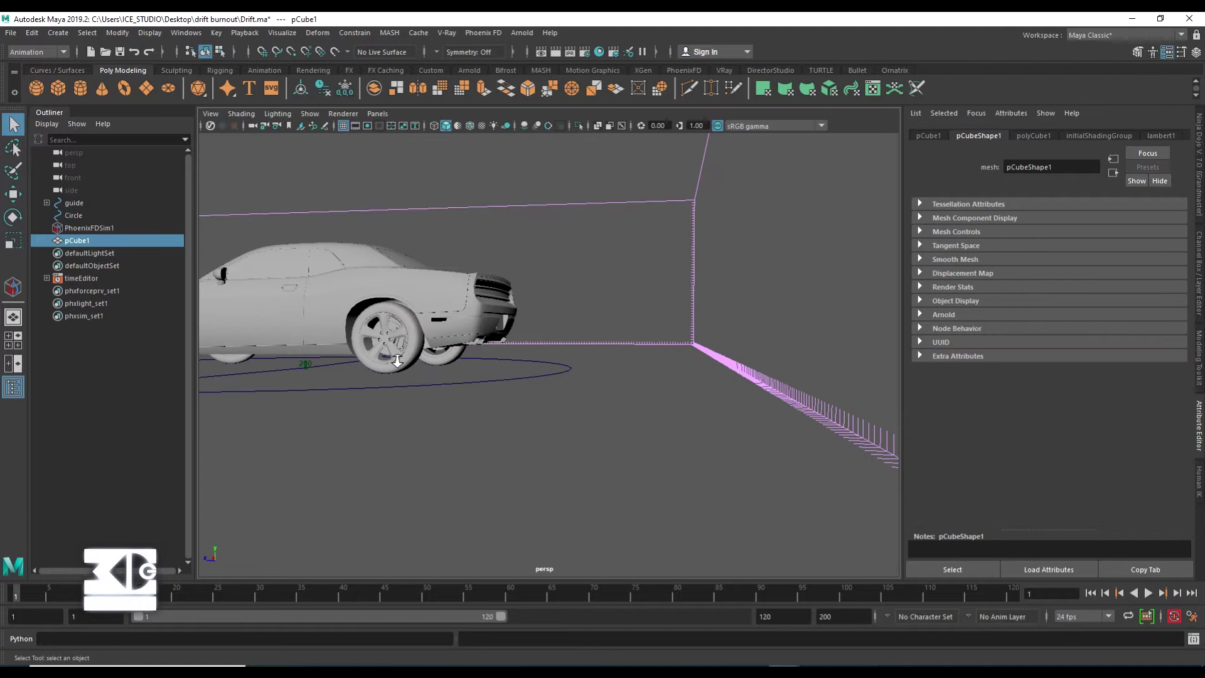
{"action": "scroll", "coordinate": [397, 360], "scroll_direction": "down", "scroll_amount": 5}
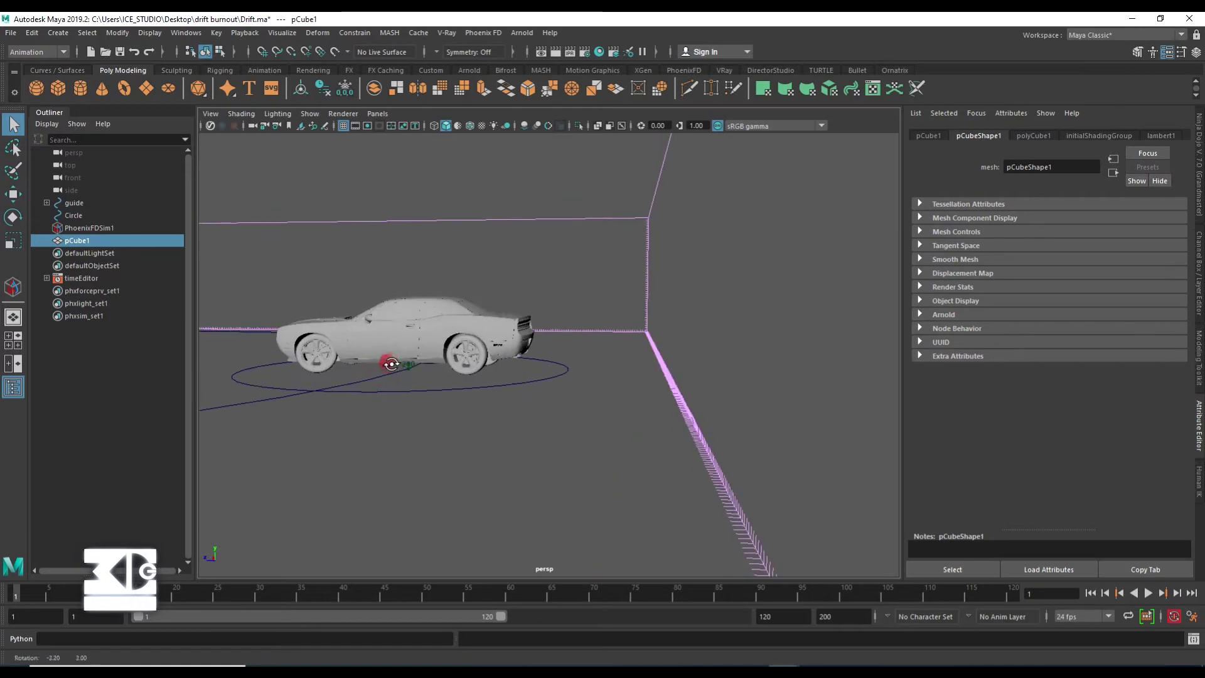
{"action": "scroll", "coordinate": [448, 364], "scroll_direction": "up", "scroll_amount": 6}
{"action": "left_click", "coordinate": [434, 367]}
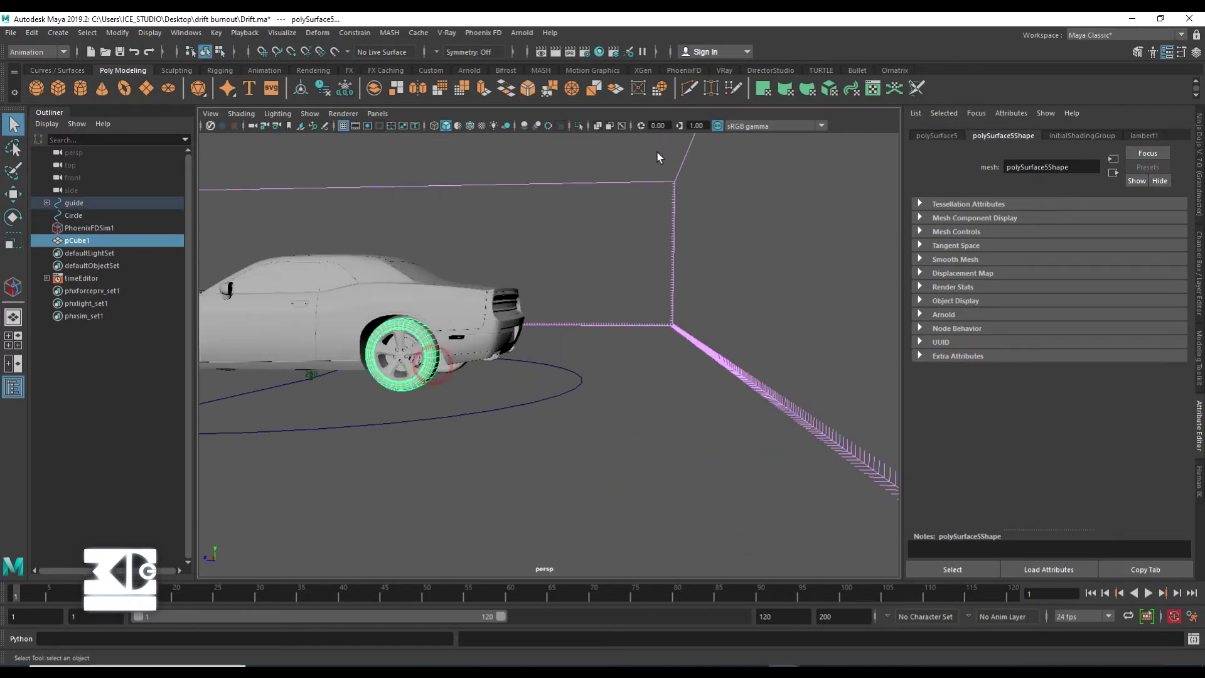
{"action": "left_click", "coordinate": [756, 70]}
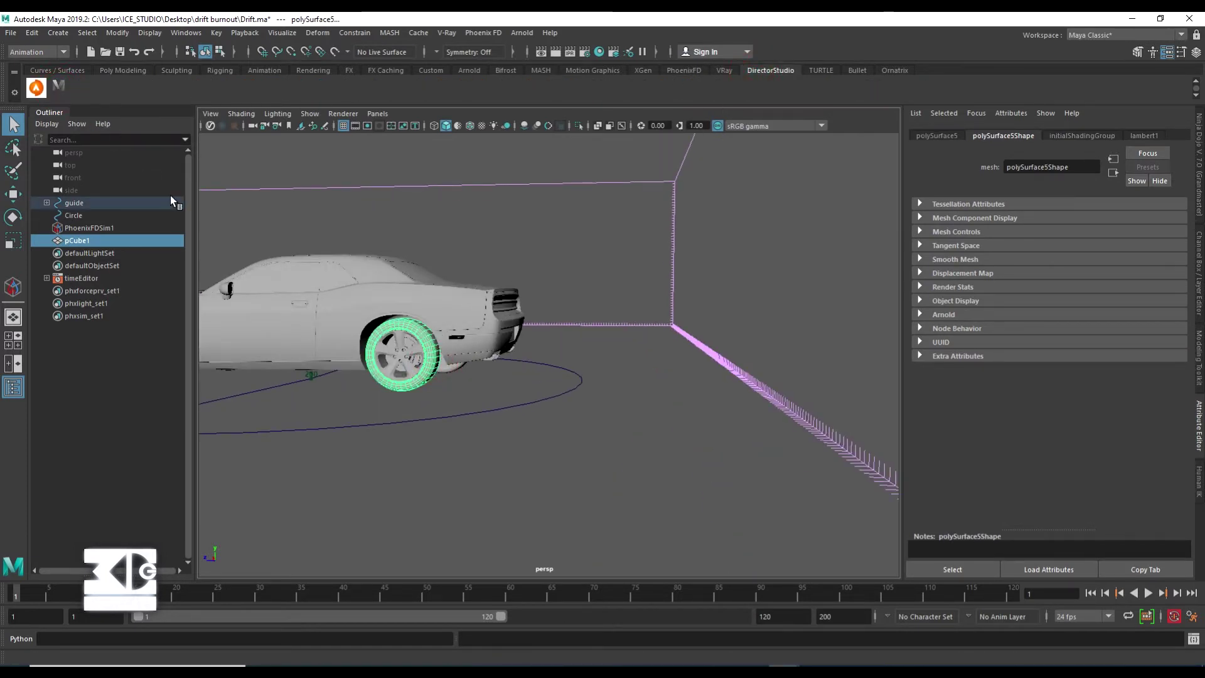
{"action": "left_click_drag", "start_coordinate": [440, 295], "coordinate": [367, 306], "text": "alt"}
Step: Move pCube1 toward the rear wheel and scale it up uniformly
{"action": "left_click", "coordinate": [77, 241]}
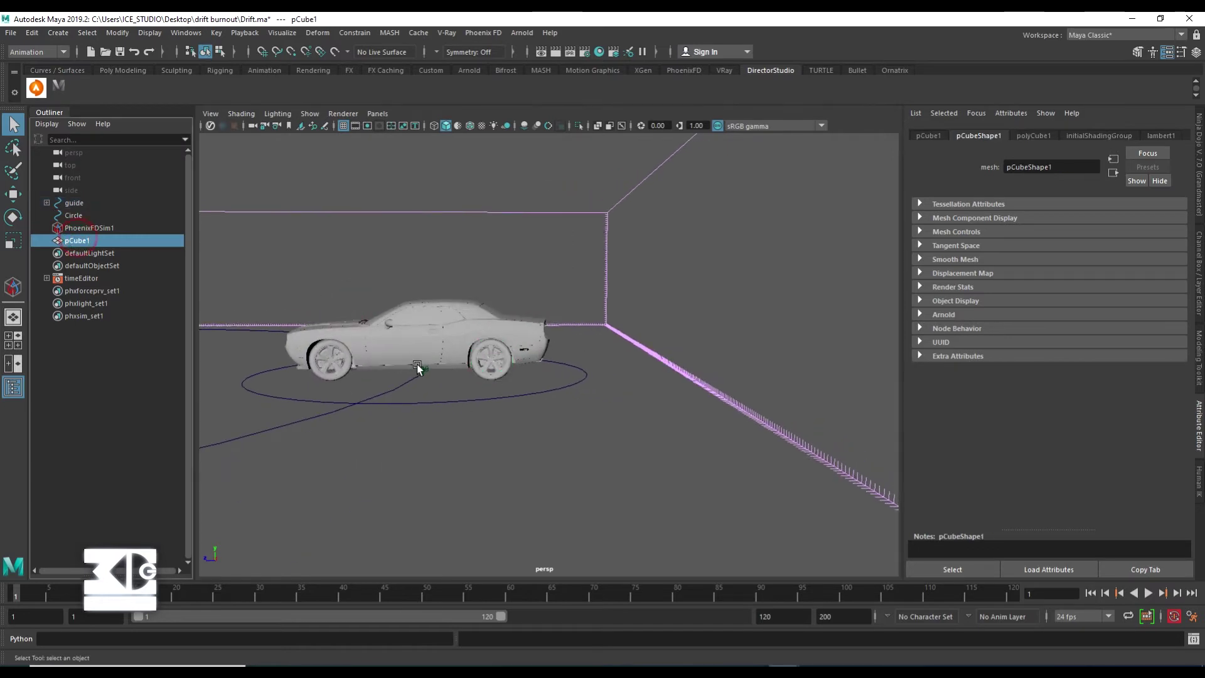
{"action": "key", "text": "w"}
{"action": "left_click_drag", "start_coordinate": [456, 362], "coordinate": [474, 364]}
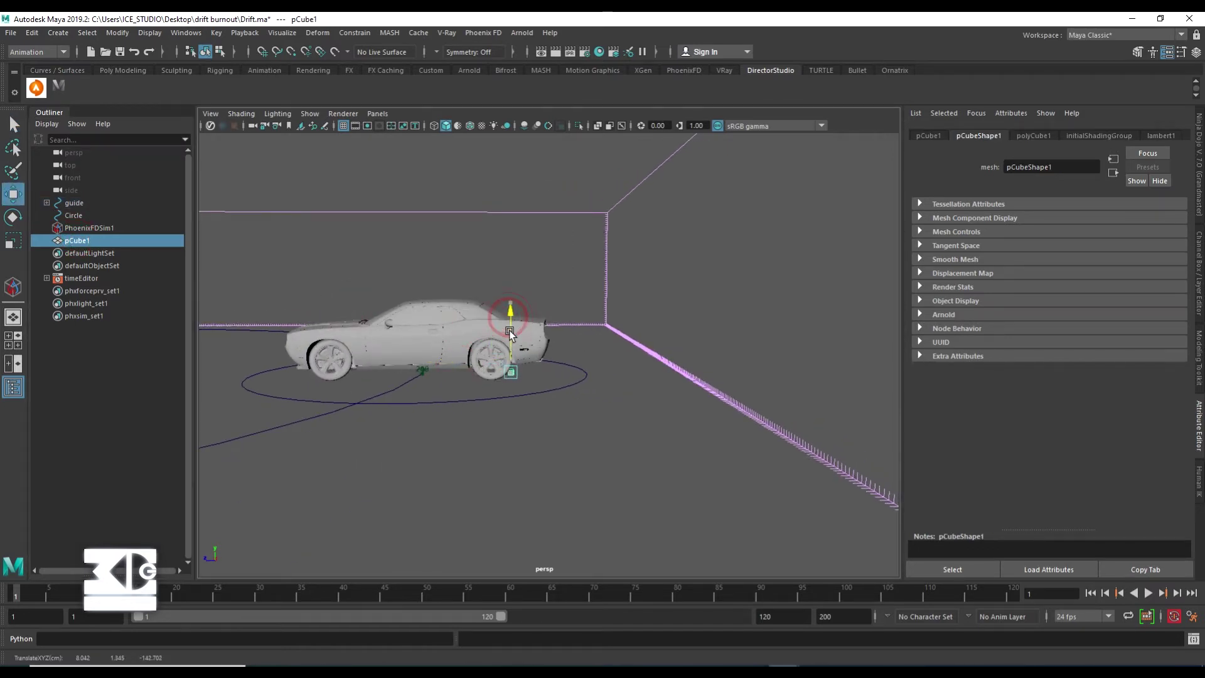
{"action": "scroll", "coordinate": [508, 339], "scroll_direction": "up", "scroll_amount": 10}
{"action": "key", "text": "r"}
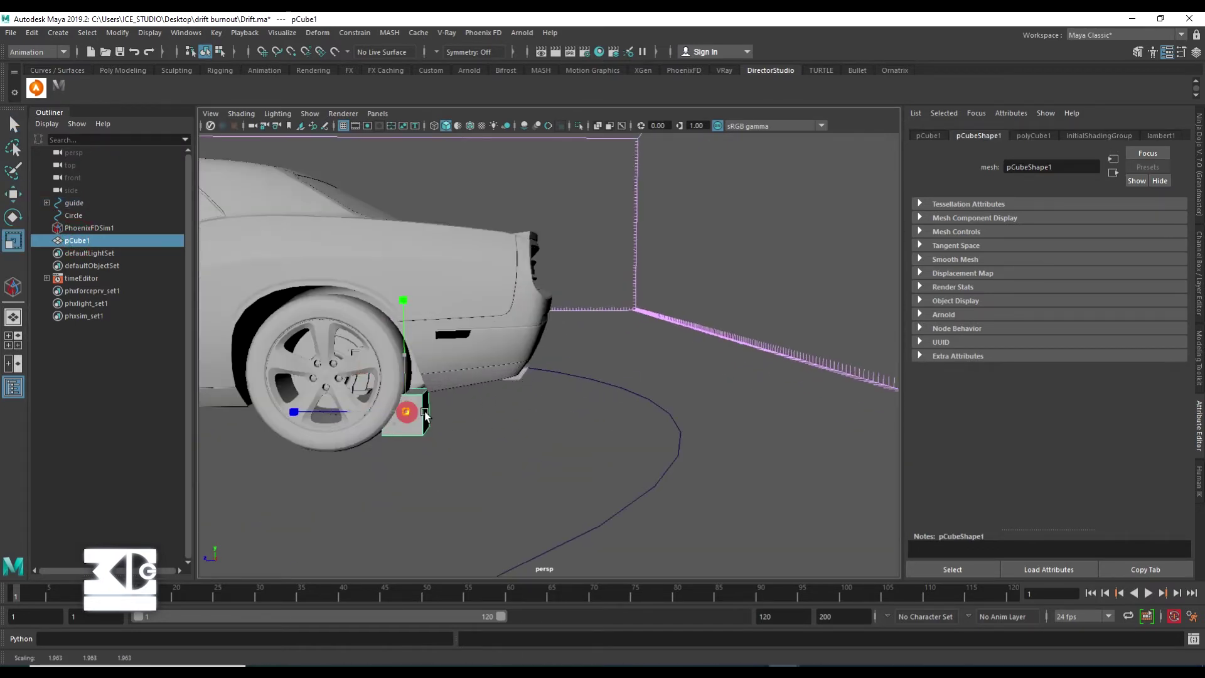
{"action": "mouse_move", "coordinate": [411, 419]}
{"action": "left_mouse_down"}
{"action": "mouse_move", "coordinate": [452, 422]}
{"action": "mouse_move", "coordinate": [437, 415]}
{"action": "left_mouse_up"}
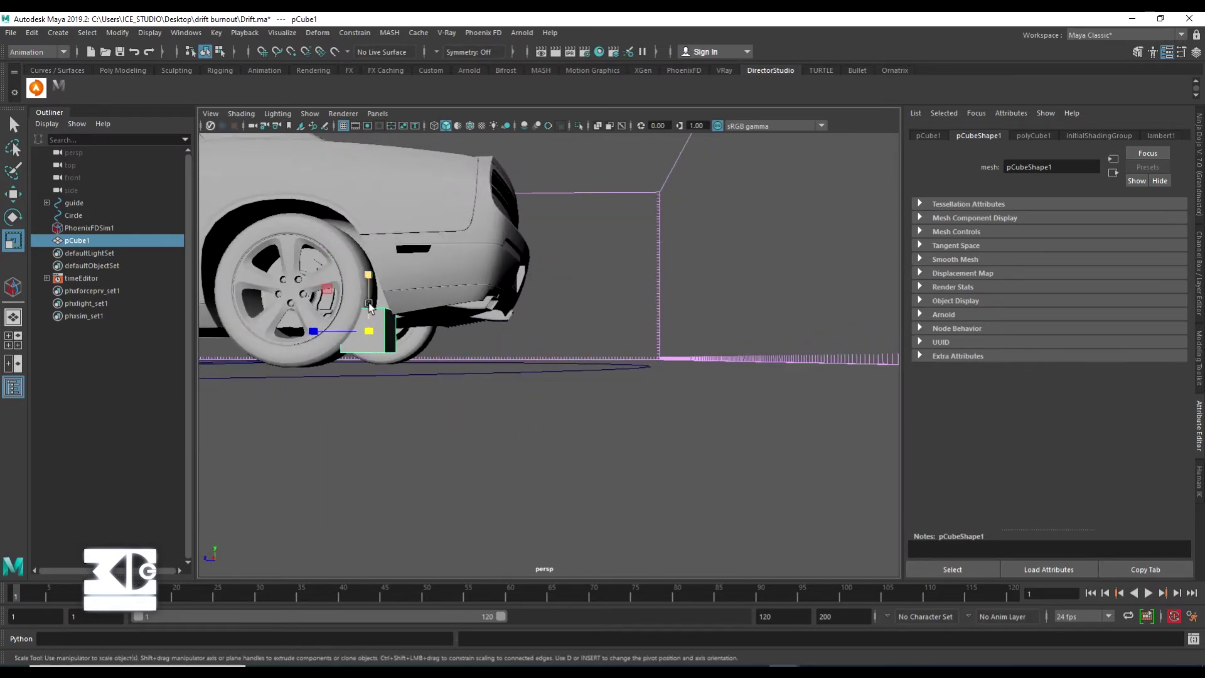
{"action": "left_click_drag", "start_coordinate": [370, 308], "coordinate": [390, 376], "text": "alt"}
{"action": "key", "text": "w"}
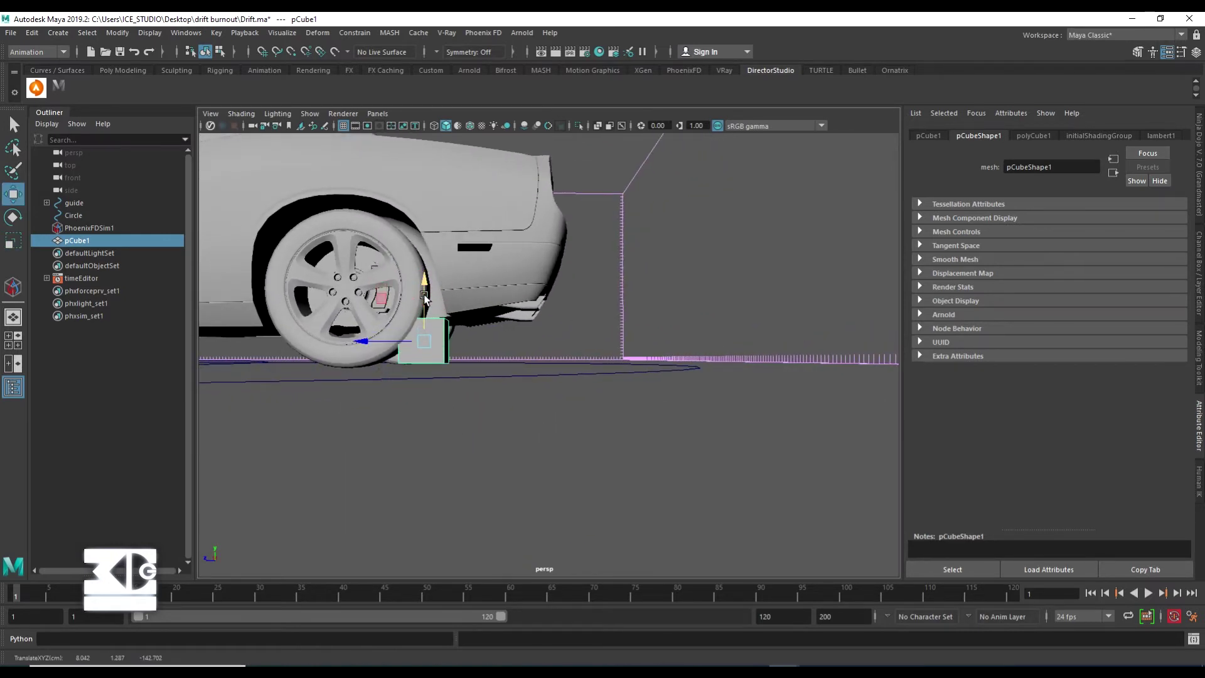
{"action": "key", "text": "e"}
{"action": "key", "text": "r"}
{"action": "scroll", "coordinate": [438, 342], "scroll_direction": "up", "scroll_amount": 5}
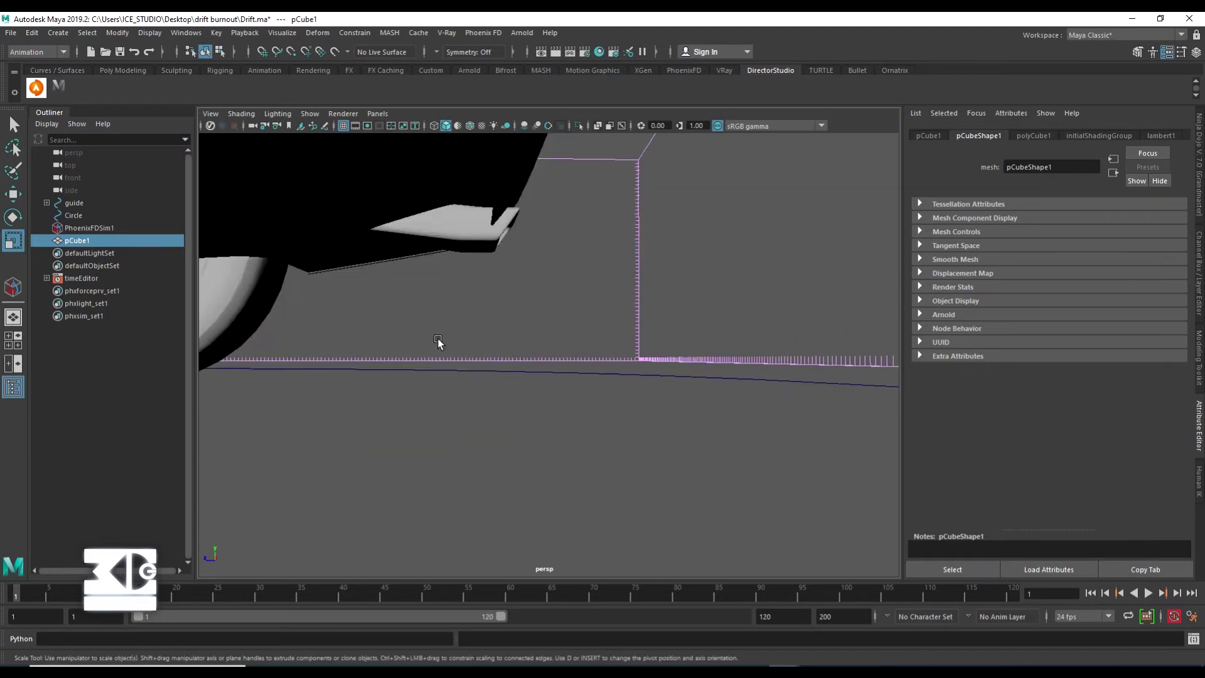
{"action": "scroll", "coordinate": [438, 342], "scroll_direction": "down", "scroll_amount": 5}
{"action": "left_click_drag", "start_coordinate": [414, 376], "coordinate": [443, 444], "text": "alt"}
{"action": "key", "text": "w"}
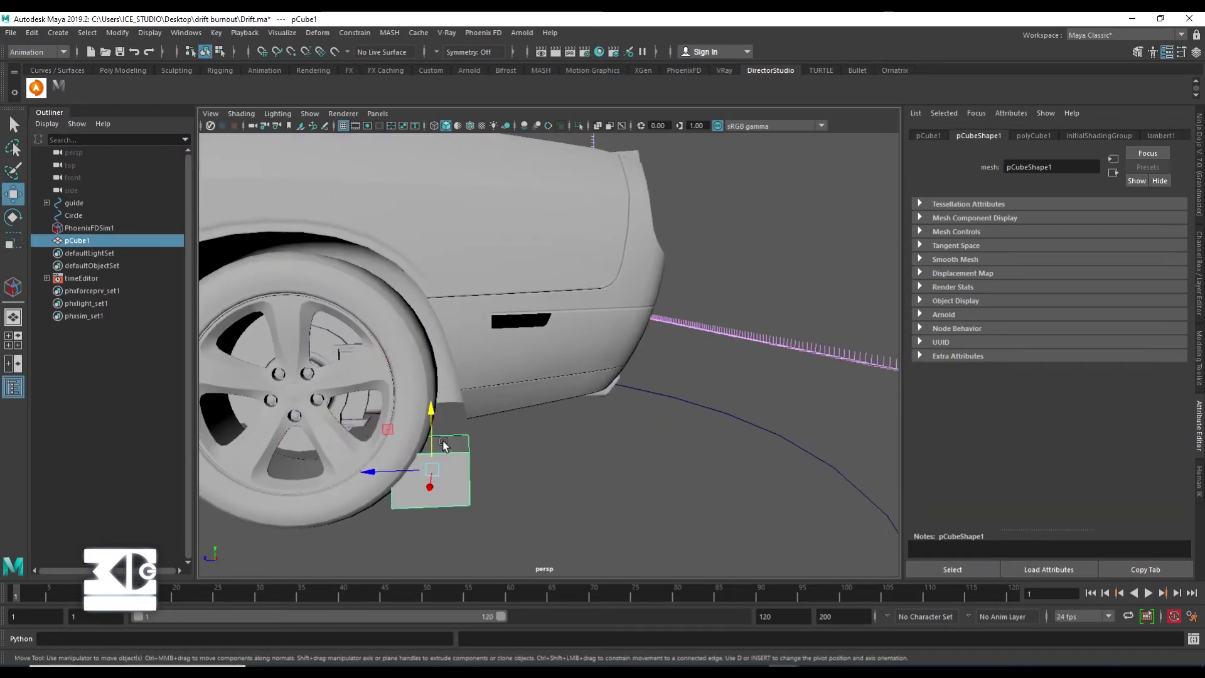
Step: Slant the cube by sliding its top face in face mode, then return to object mode
{"action": "right_click_drag", "start_coordinate": [444, 328], "coordinate": [444, 358]}
{"action": "left_click", "coordinate": [449, 442]}
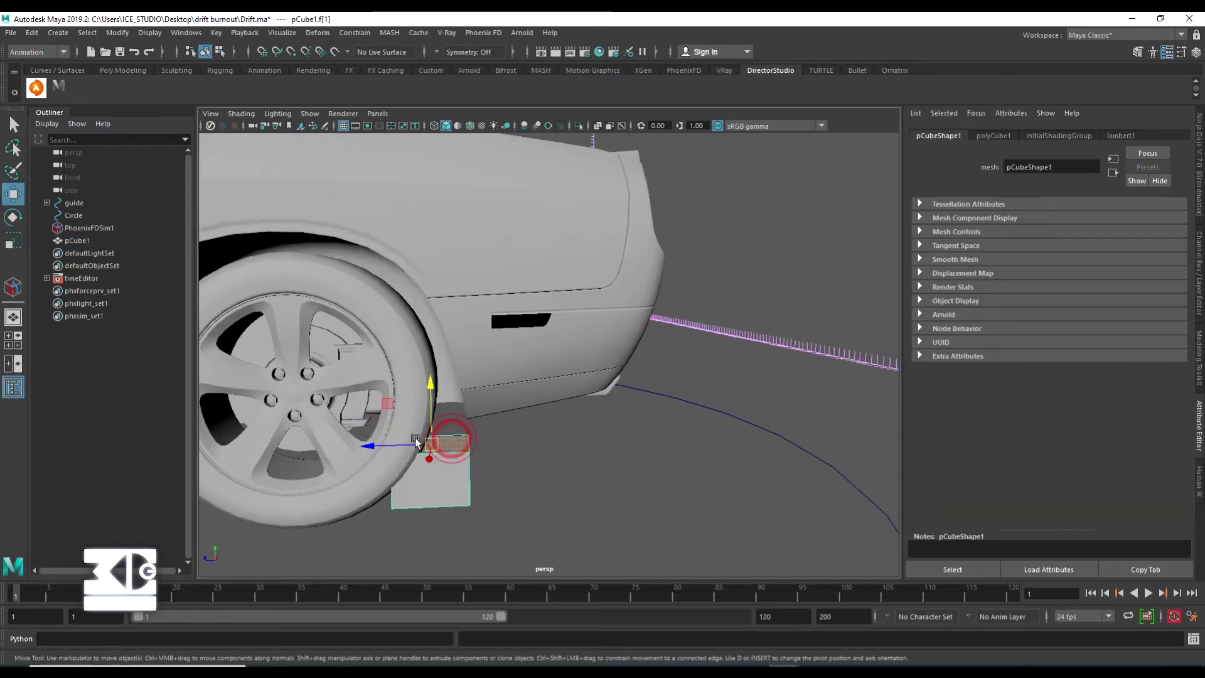
{"action": "left_click_drag", "start_coordinate": [415, 441], "coordinate": [429, 445]}
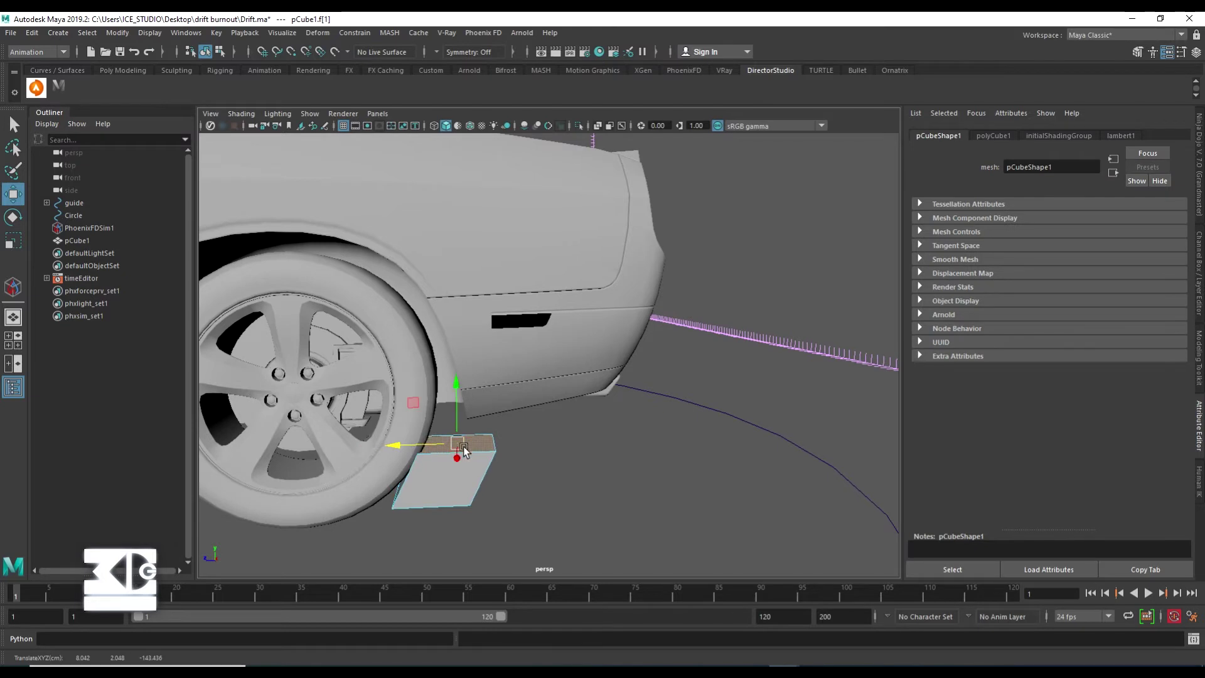
{"action": "right_click_drag", "start_coordinate": [450, 331], "coordinate": [491, 322]}
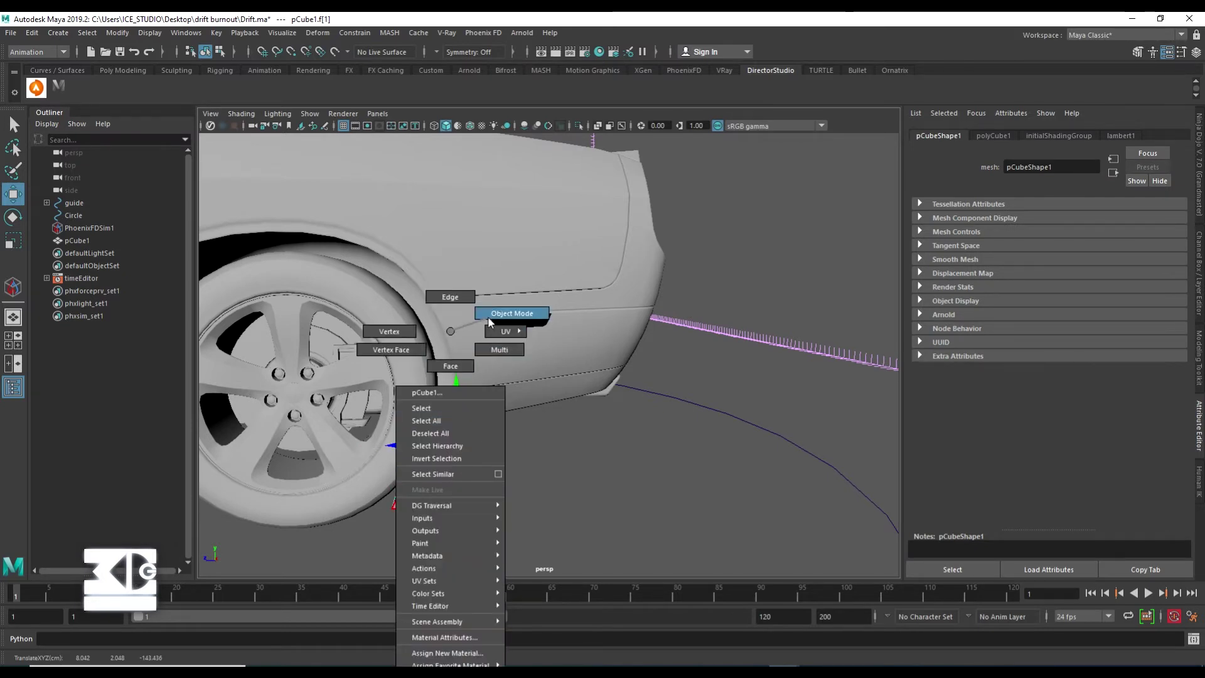
Step: Lower the slanted cube under the rear tyre so it sits on the ground
{"action": "mouse_move", "coordinate": [432, 440]}
{"action": "left_mouse_down"}
{"action": "mouse_move", "coordinate": [436, 452]}
{"action": "mouse_move", "coordinate": [396, 473]}
{"action": "left_mouse_up"}
{"action": "left_click", "coordinate": [538, 457]}
{"action": "left_click", "coordinate": [416, 487]}
{"action": "mouse_move", "coordinate": [415, 420]}
{"action": "left_mouse_down"}
{"action": "mouse_move", "coordinate": [417, 458]}
{"action": "mouse_move", "coordinate": [457, 458]}
{"action": "mouse_move", "coordinate": [384, 445]}
{"action": "mouse_move", "coordinate": [444, 439]}
{"action": "left_mouse_up"}
{"action": "key", "text": "f"}
{"action": "mouse_move", "coordinate": [523, 325]}
{"action": "left_mouse_down"}
{"action": "mouse_move", "coordinate": [521, 345]}
{"action": "mouse_move", "coordinate": [410, 375]}
{"action": "mouse_move", "coordinate": [487, 385]}
{"action": "mouse_move", "coordinate": [394, 398]}
{"action": "mouse_move", "coordinate": [553, 370]}
{"action": "left_mouse_up"}
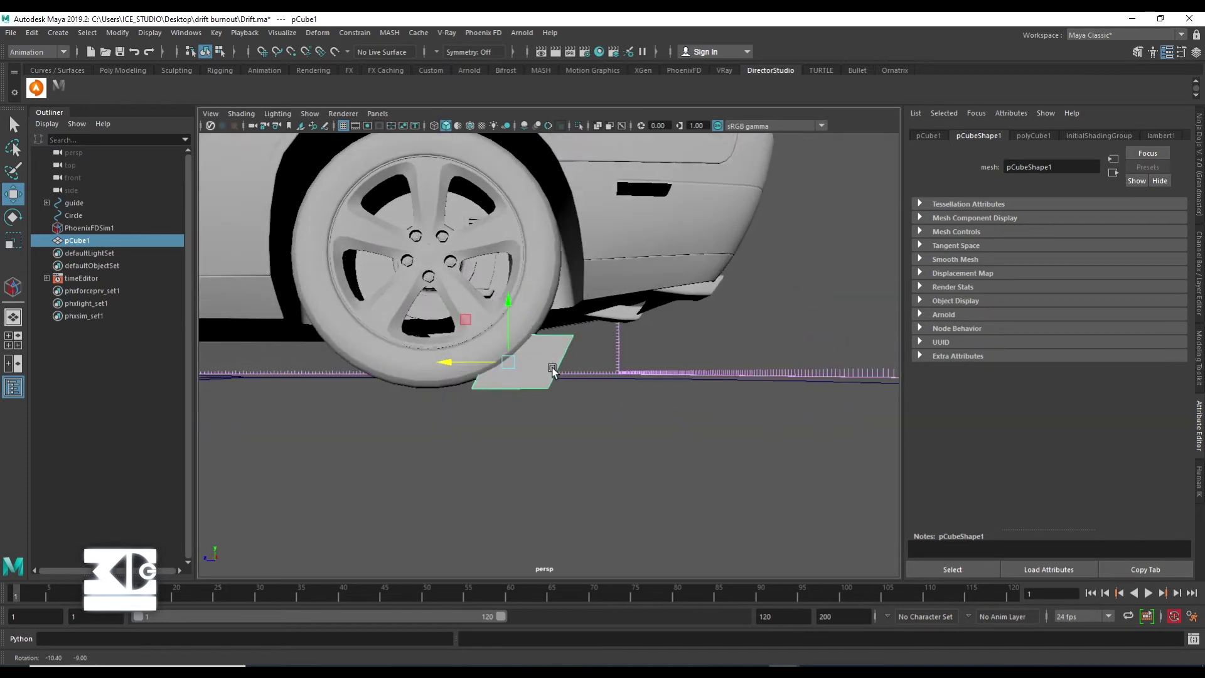
{"action": "scroll", "coordinate": [553, 371], "scroll_direction": "down", "scroll_amount": 5}
Step: Duplicate pCube1 with Ctrl+D and slide pCube2 along X under the opposite rear tyre
{"action": "key", "text": "space"}
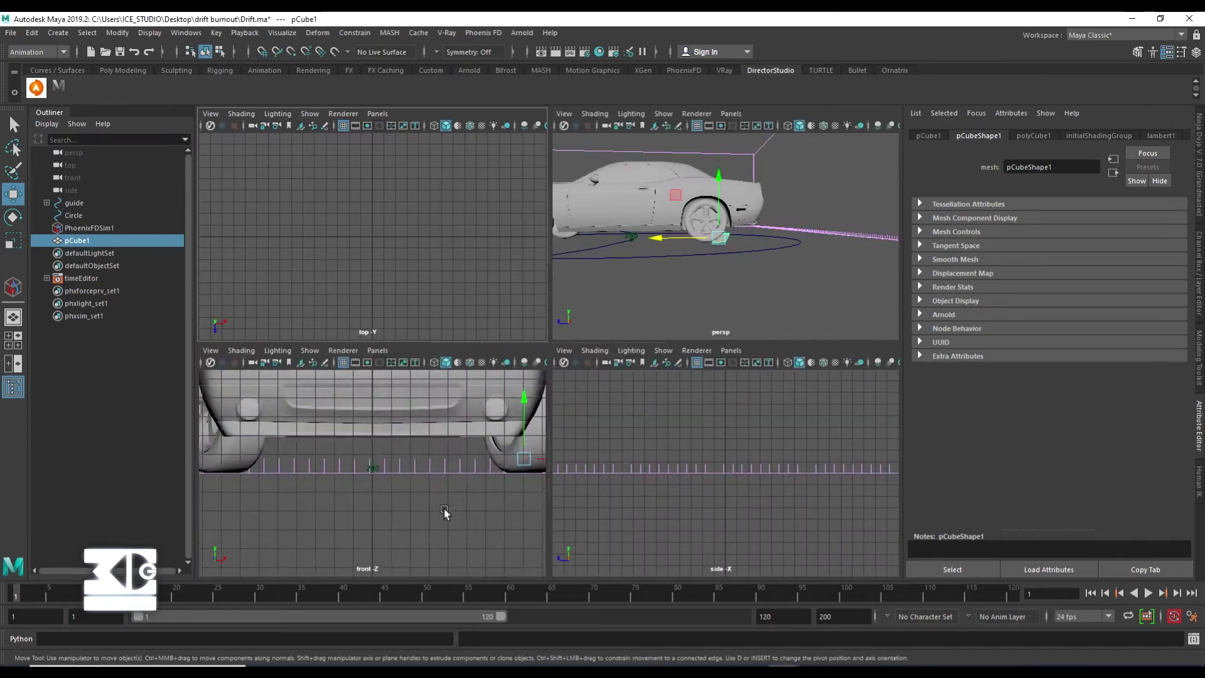
{"action": "scroll", "coordinate": [417, 479], "scroll_direction": "up", "scroll_amount": 5}
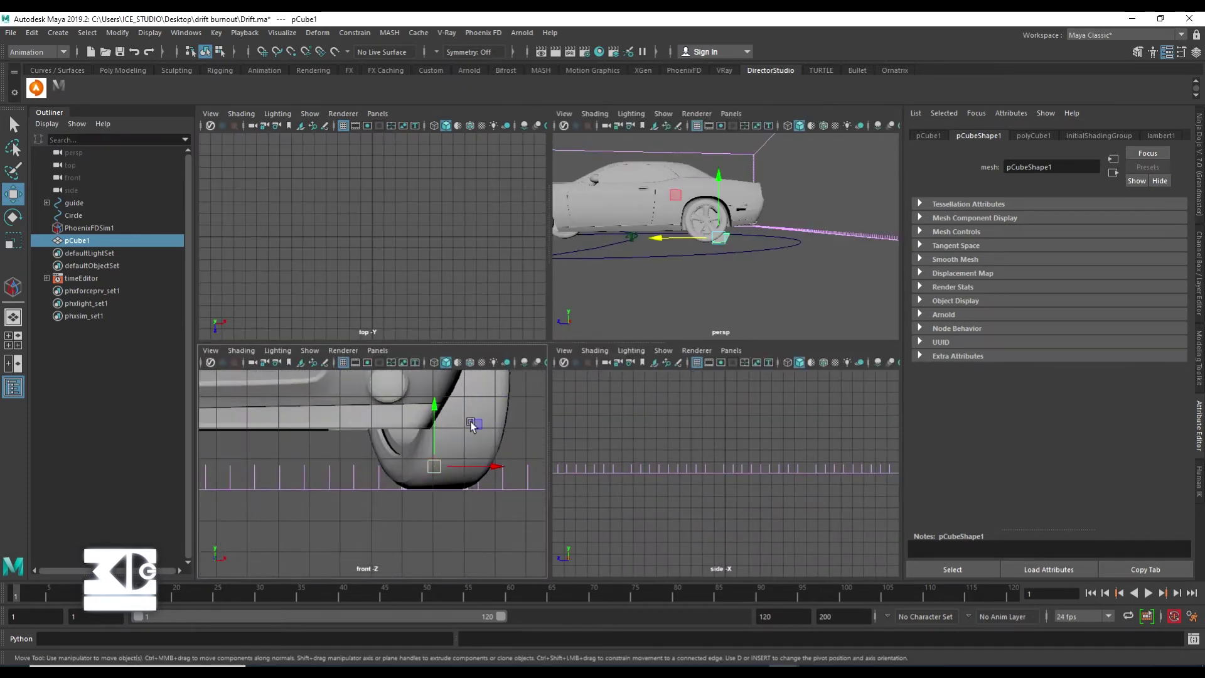
{"action": "key", "text": "space"}
{"action": "mouse_move", "coordinate": [628, 252]}
{"action": "left_mouse_down", "text": "alt"}
{"action": "mouse_move", "coordinate": [593, 337]}
{"action": "mouse_move", "coordinate": [520, 369]}
{"action": "mouse_move", "coordinate": [439, 376]}
{"action": "left_mouse_up", "text": "alt"}
{"action": "key", "text": "ctrl+d"}
{"action": "left_click_drag", "start_coordinate": [355, 381], "coordinate": [735, 384]}
{"action": "scroll", "coordinate": [649, 404], "scroll_direction": "up", "scroll_amount": 2}
{"action": "mouse_move", "coordinate": [650, 404]}
{"action": "left_mouse_down", "text": "alt"}
{"action": "mouse_move", "coordinate": [635, 417]}
{"action": "mouse_move", "coordinate": [552, 409]}
{"action": "mouse_move", "coordinate": [631, 418]}
{"action": "left_mouse_up", "text": "alt"}
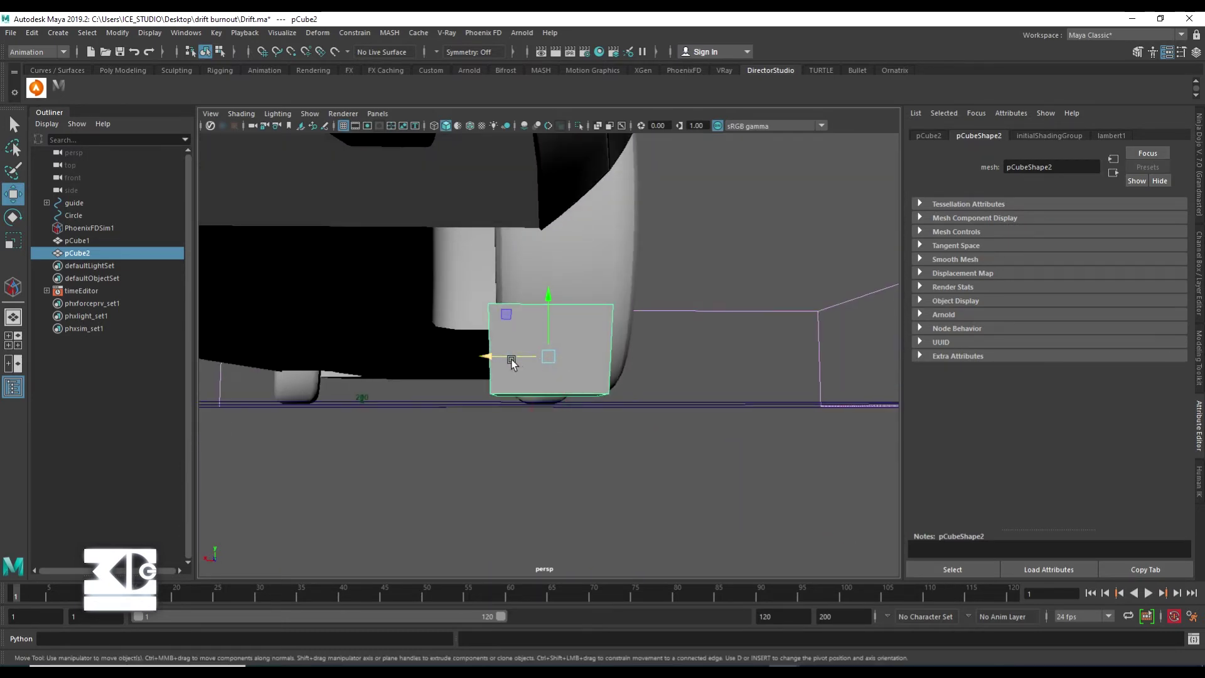
{"action": "mouse_move", "coordinate": [511, 356]}
{"action": "left_mouse_down"}
{"action": "mouse_move", "coordinate": [563, 381]}
{"action": "mouse_move", "coordinate": [527, 377]}
{"action": "left_mouse_up"}
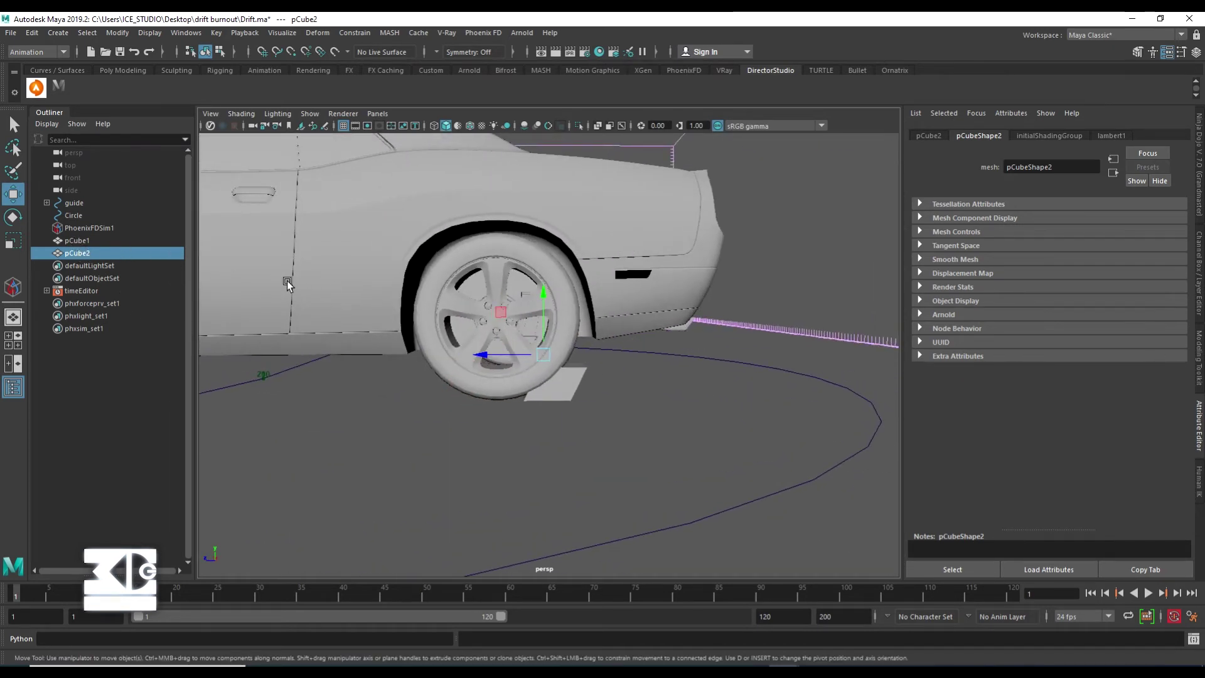
Step: Parent cube pCube2 under the rear wheel roue_ad in the car hierarchy
{"action": "left_click", "coordinate": [506, 280]}
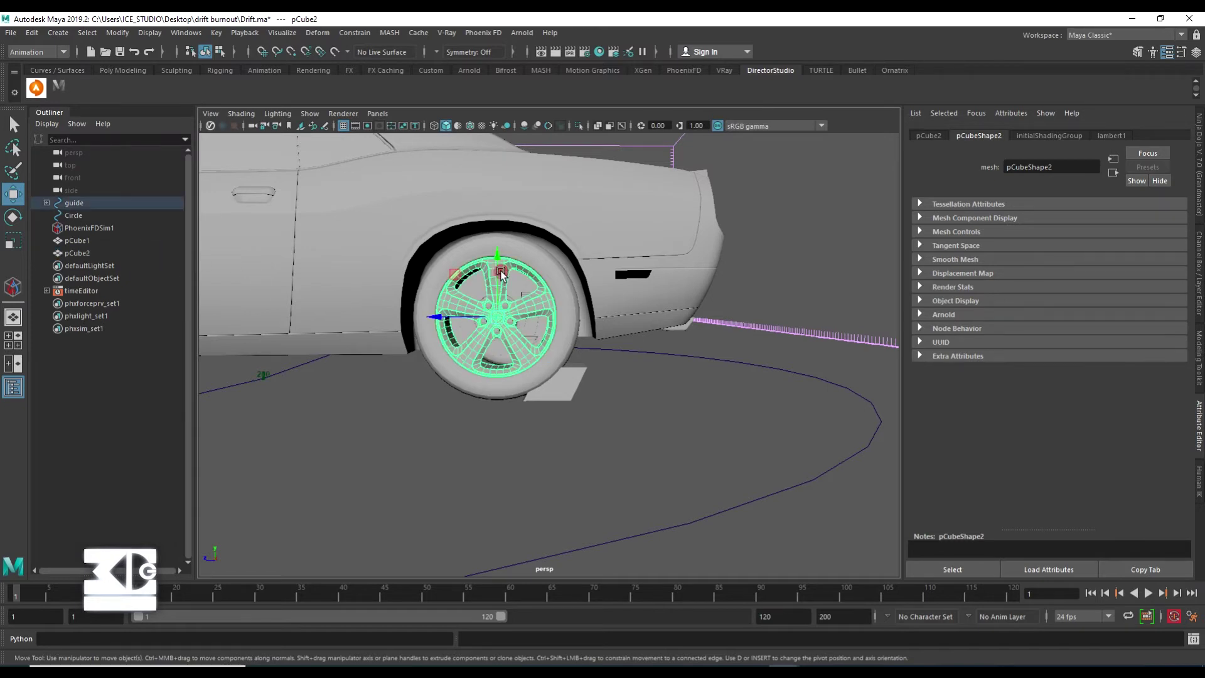
{"action": "left_click", "coordinate": [47, 202]}
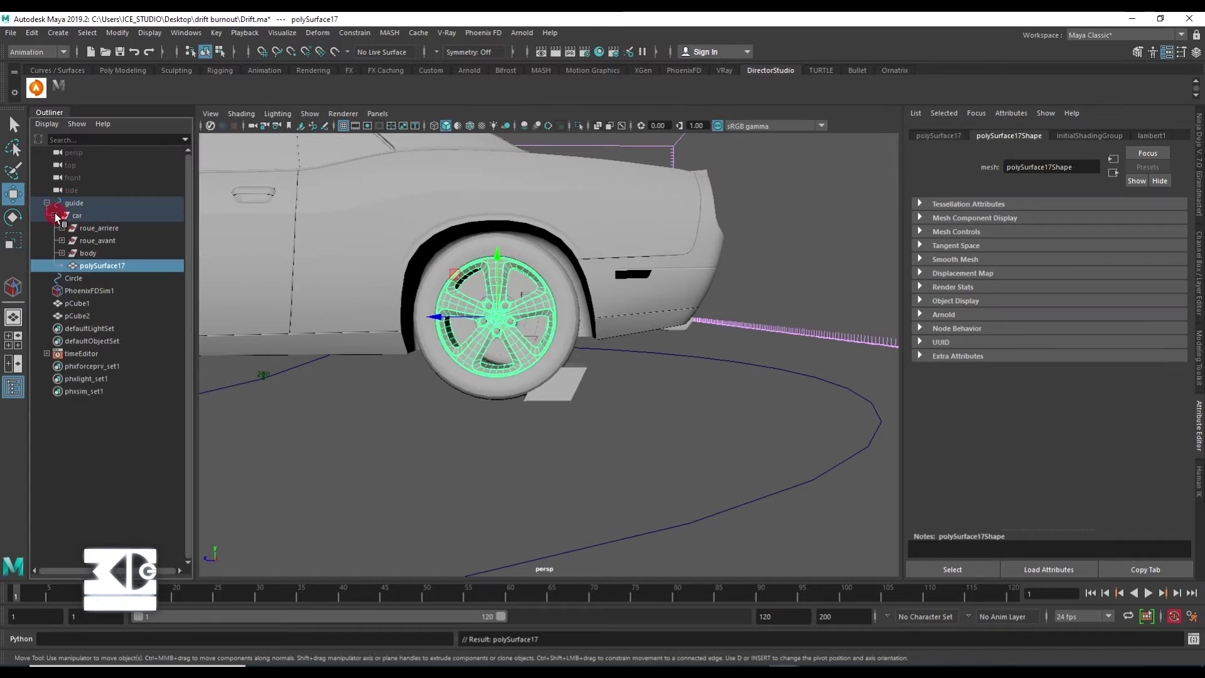
{"action": "left_click_drag", "start_coordinate": [70, 257], "coordinate": [82, 262]}
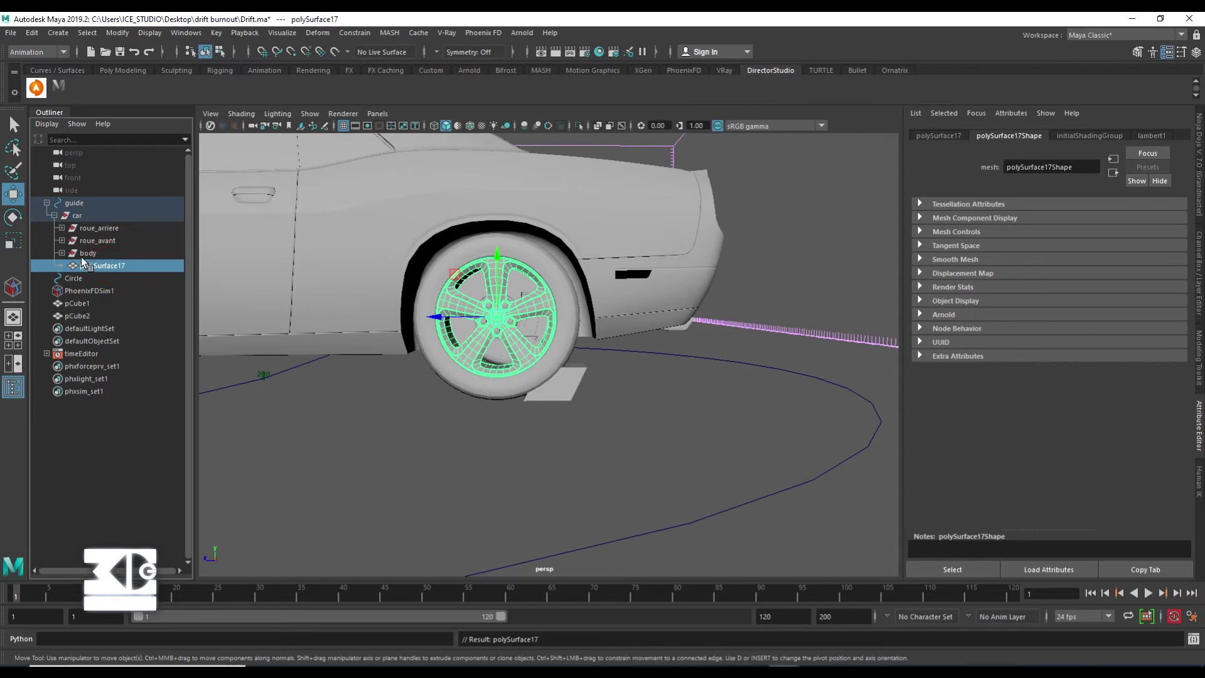
{"action": "key", "text": "ctrl+z"}
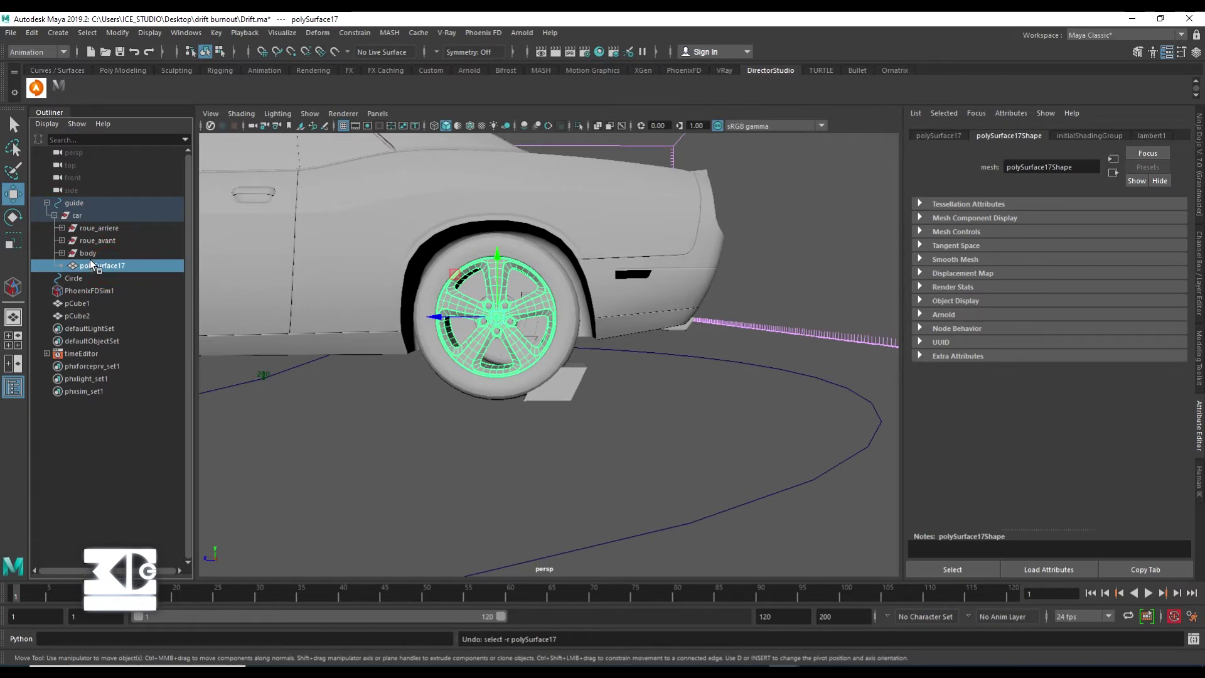
{"action": "left_click", "coordinate": [99, 228]}
{"action": "mouse_move", "coordinate": [352, 220]}
{"action": "left_mouse_down", "text": "alt"}
{"action": "mouse_move", "coordinate": [391, 308]}
{"action": "mouse_move", "coordinate": [339, 301]}
{"action": "mouse_move", "coordinate": [546, 351]}
{"action": "left_mouse_up", "text": "alt"}
{"action": "left_click", "coordinate": [61, 228]}
{"action": "left_click", "coordinate": [100, 240]}
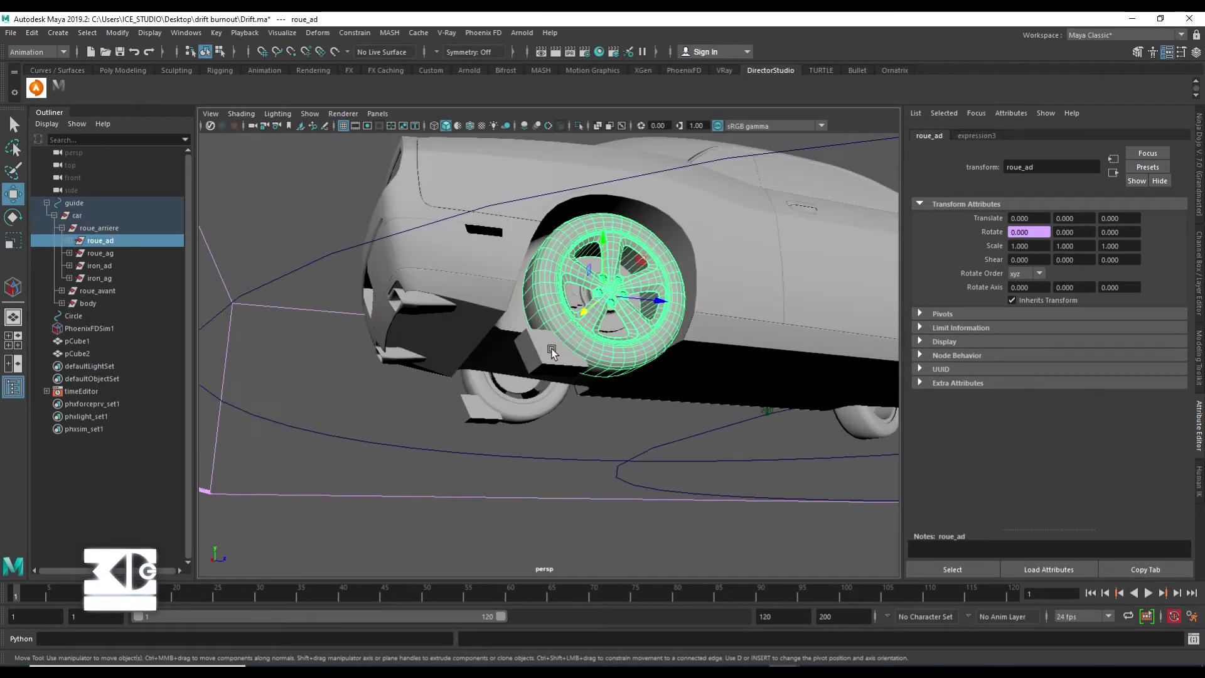
{"action": "left_click", "coordinate": [553, 353]}
{"action": "left_click", "coordinate": [100, 240], "text": "ctrl"}
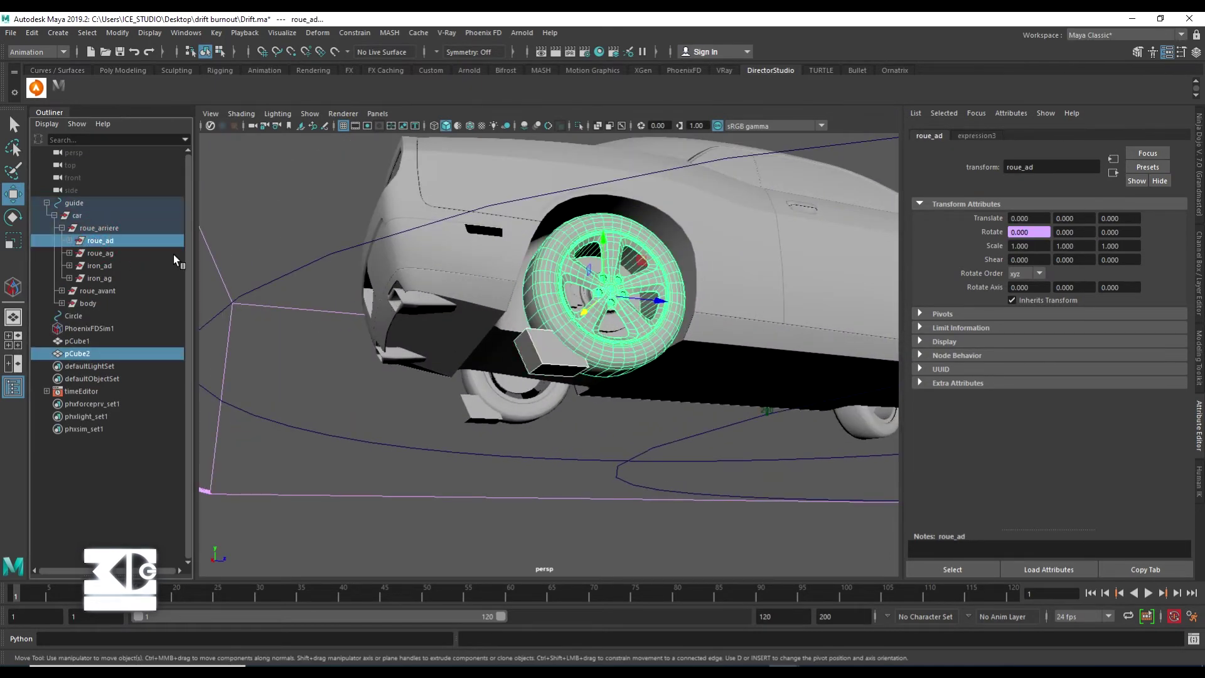
{"action": "key", "text": "p"}
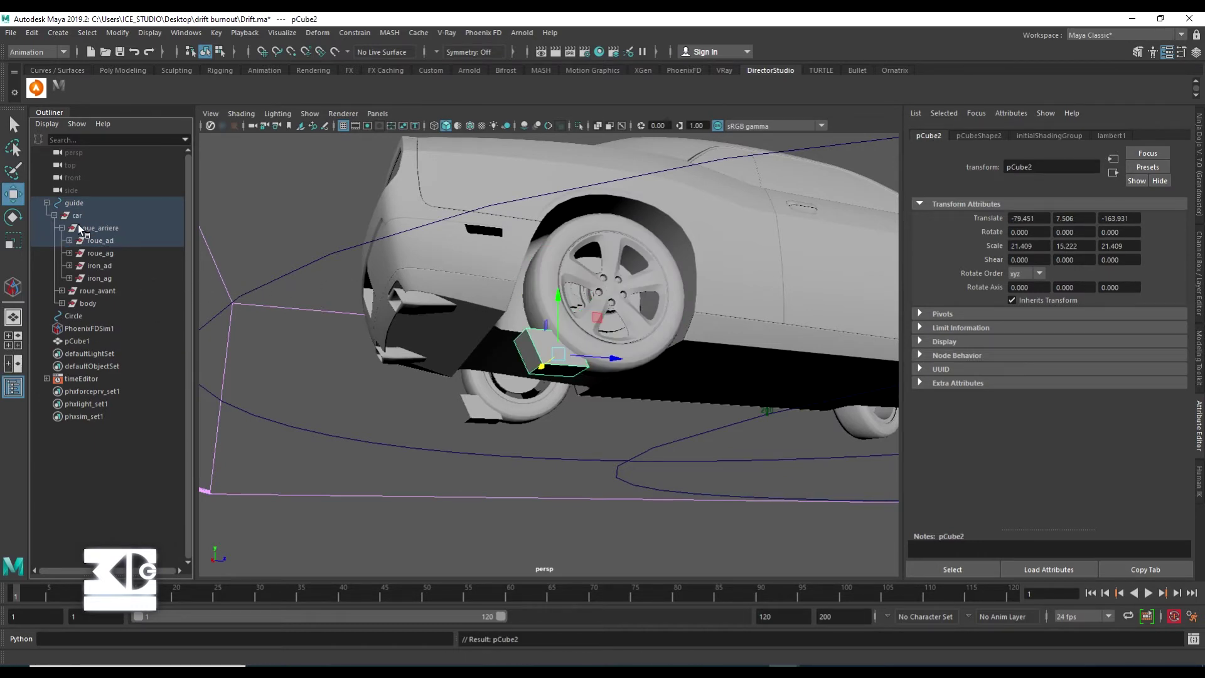
Step: Parent cube pCube1 under the other rear wheel roue_ag
{"action": "left_click", "coordinate": [98, 253]}
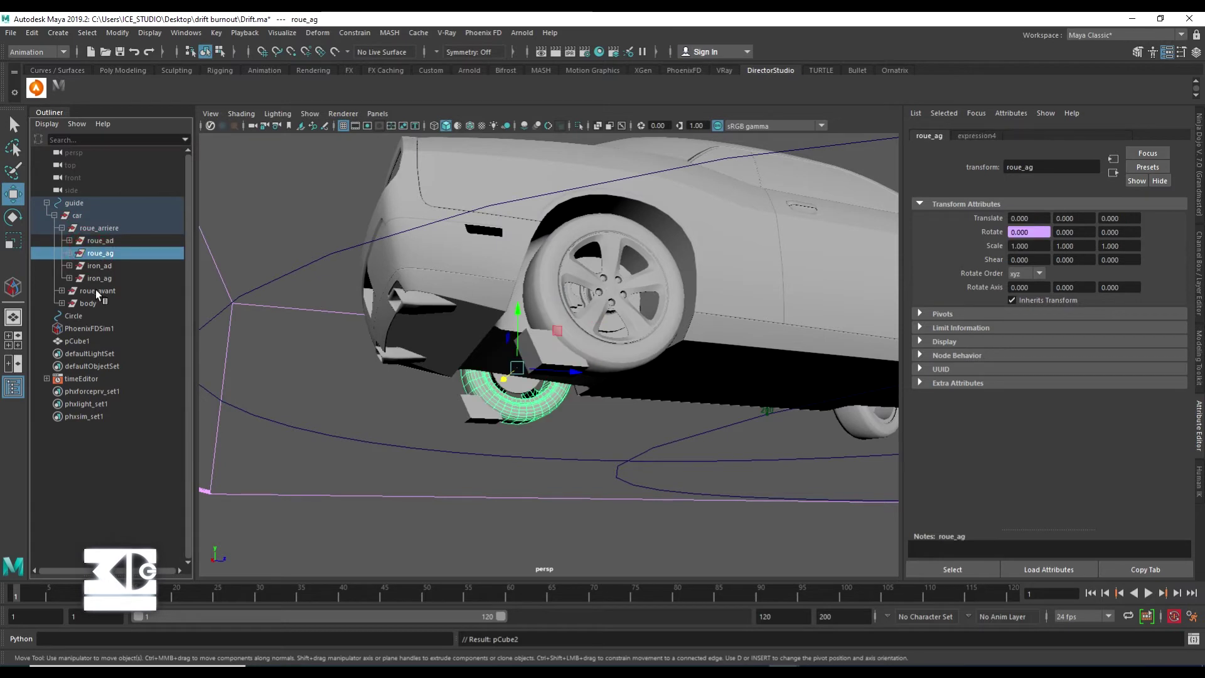
{"action": "left_click", "coordinate": [81, 339]}
{"action": "left_click", "coordinate": [89, 254], "text": "ctrl"}
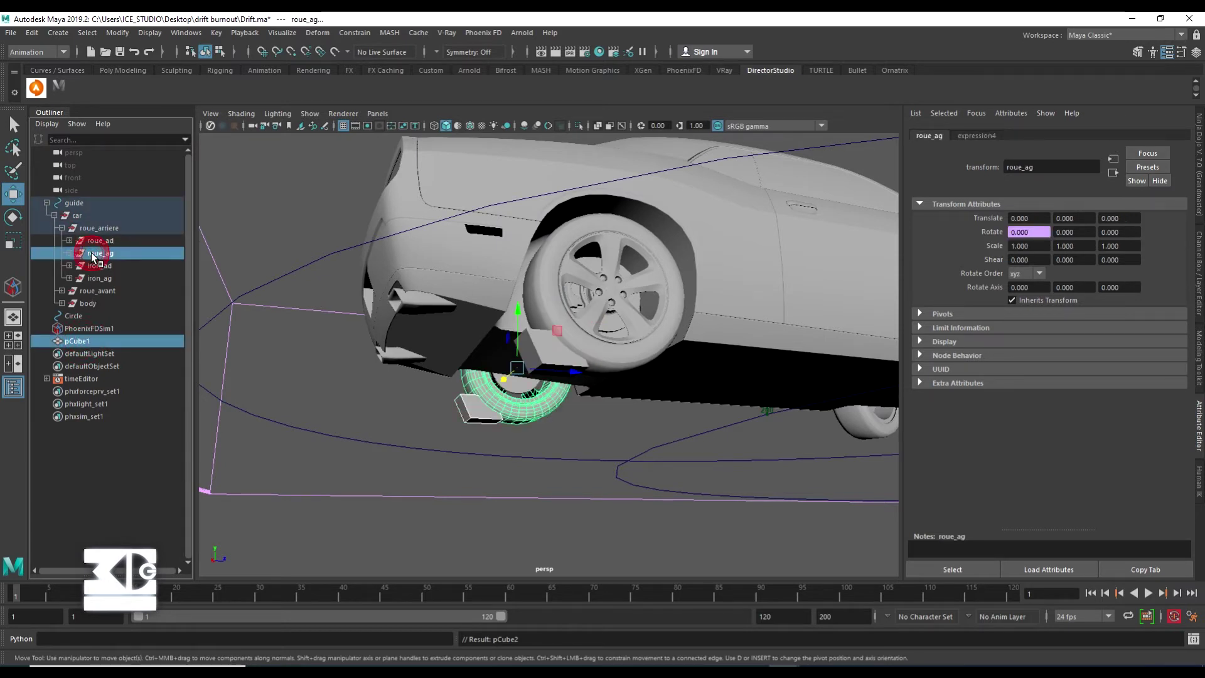
{"action": "key", "text": "p"}
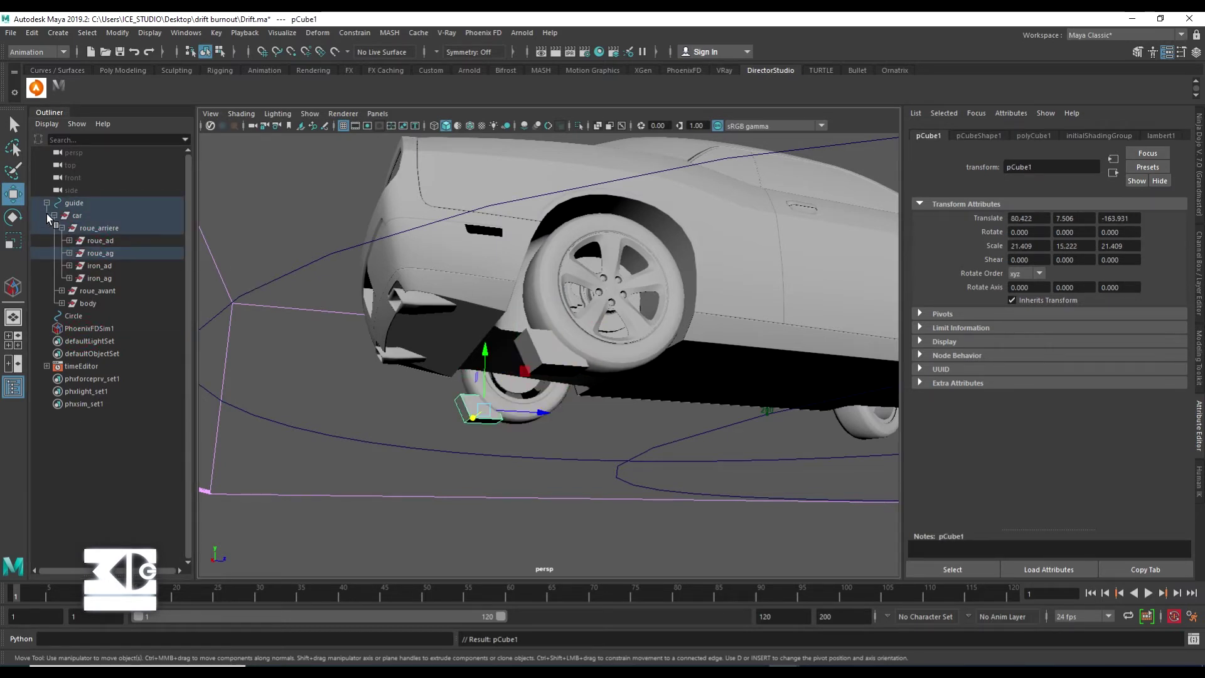
Step: Play the animation from a side view to check the cubes follow the wheels
{"action": "left_click", "coordinate": [50, 214]}
{"action": "left_click_drag", "start_coordinate": [323, 344], "coordinate": [791, 489], "text": "alt"}
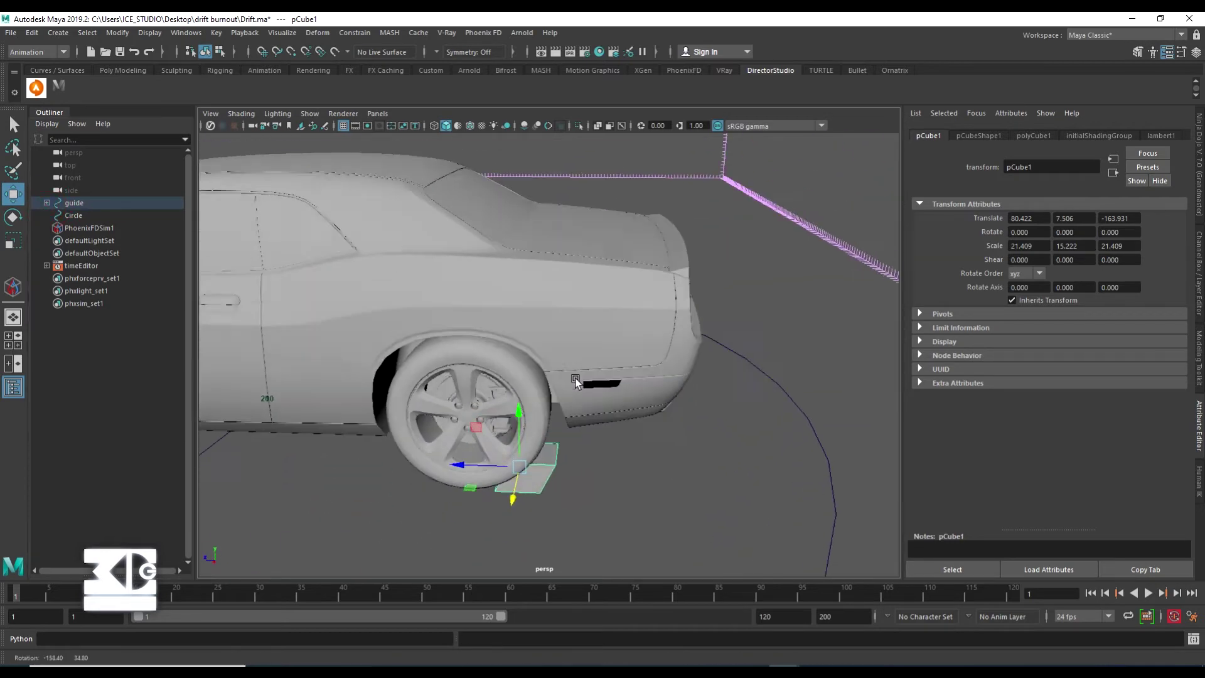
{"action": "left_click", "coordinate": [1148, 593]}
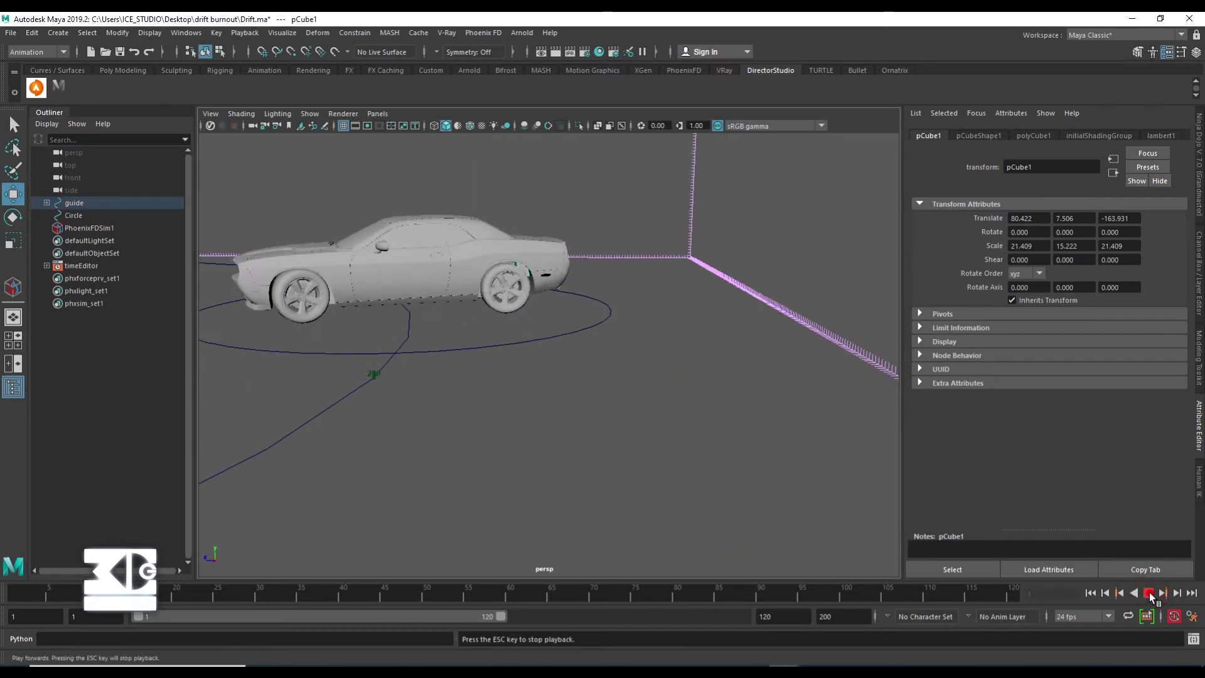
{"action": "left_click", "coordinate": [1090, 593]}
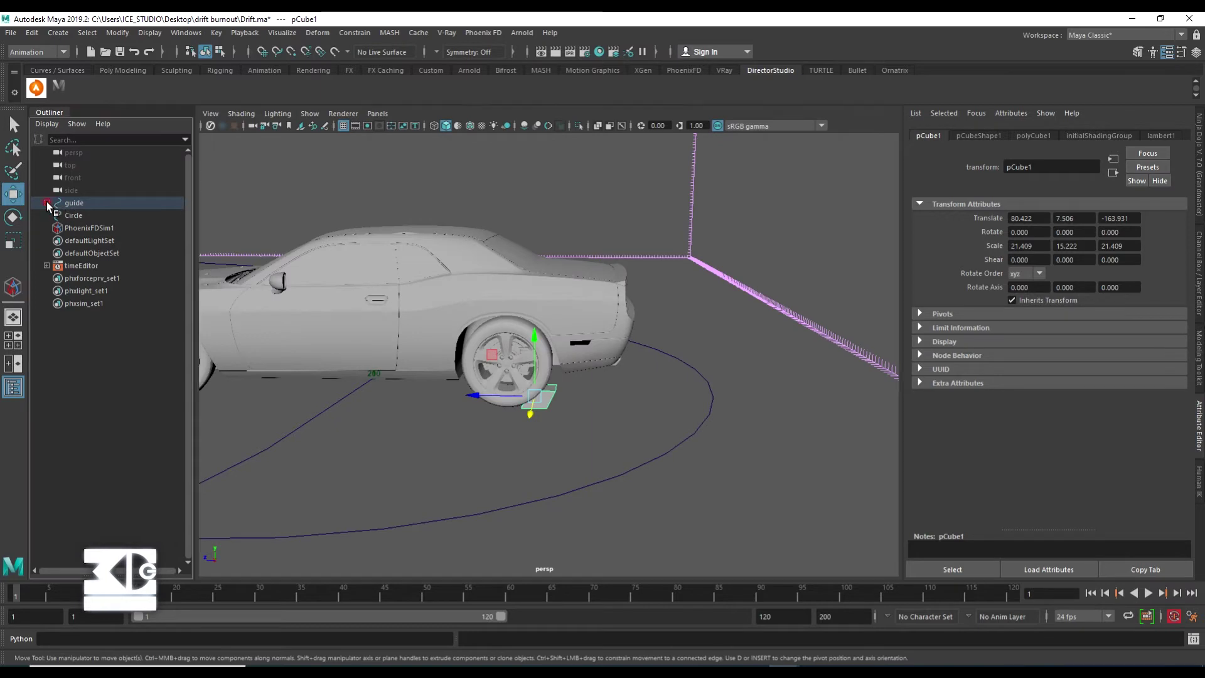
Step: Move pCube1 directly under car below roue_avant and replay the animation to verify
{"action": "left_click", "coordinate": [46, 203]}
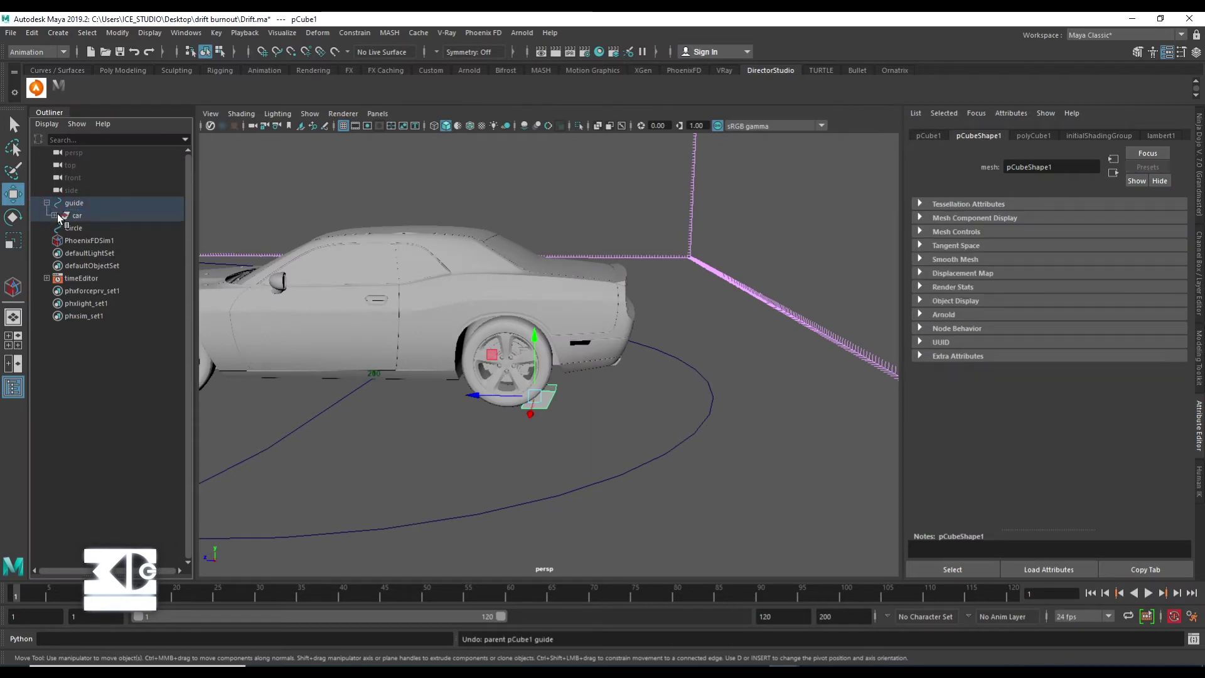
{"action": "left_click", "coordinate": [54, 215]}
{"action": "left_click", "coordinate": [69, 253]}
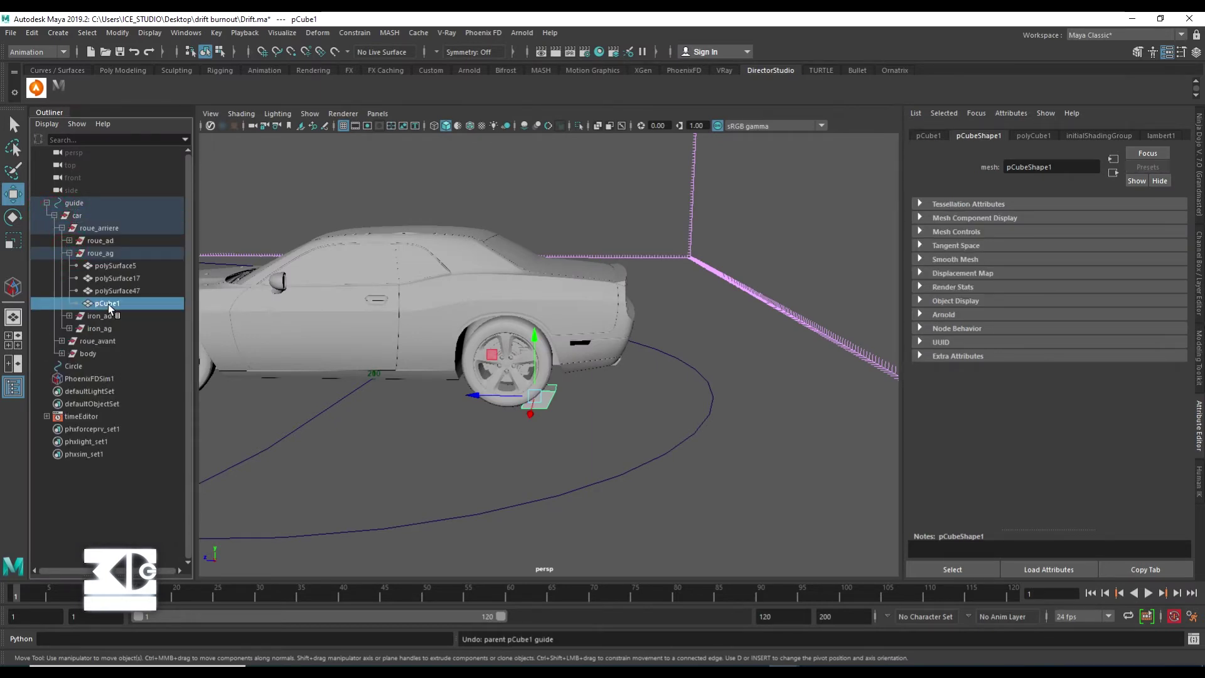
{"action": "left_click_drag", "start_coordinate": [92, 344], "coordinate": [89, 348]}
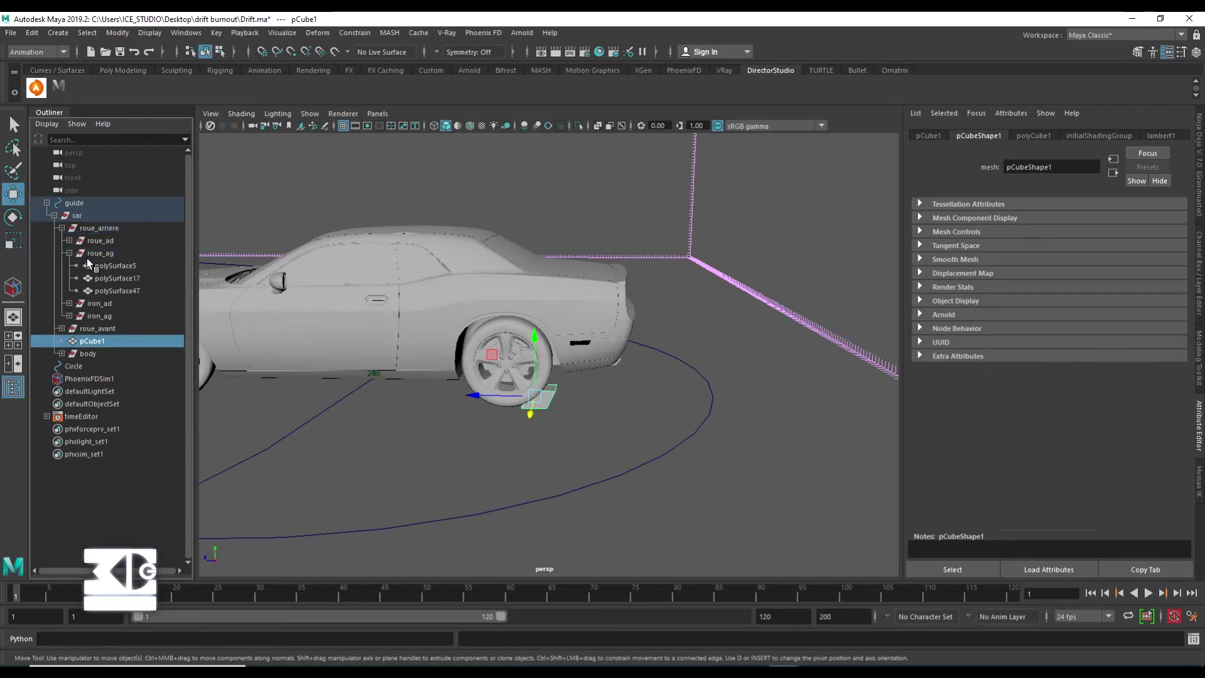
{"action": "left_click", "coordinate": [69, 252]}
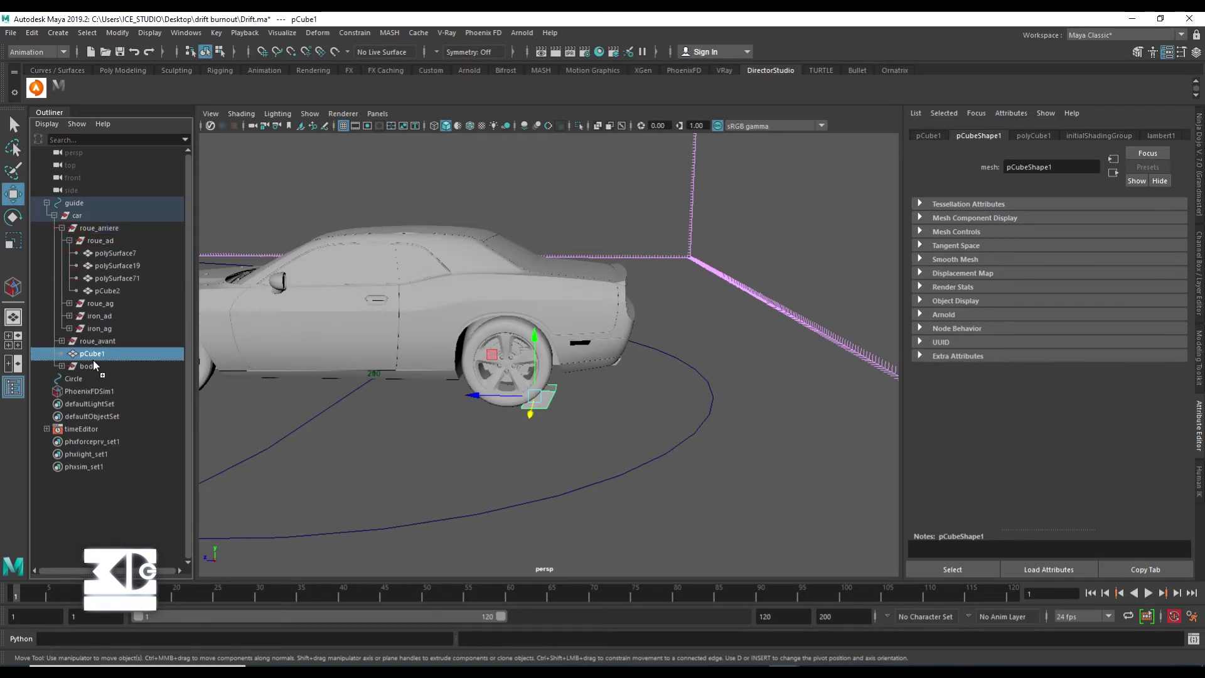
{"action": "key", "text": "ctrl+d"}
{"action": "left_click", "coordinate": [69, 240]}
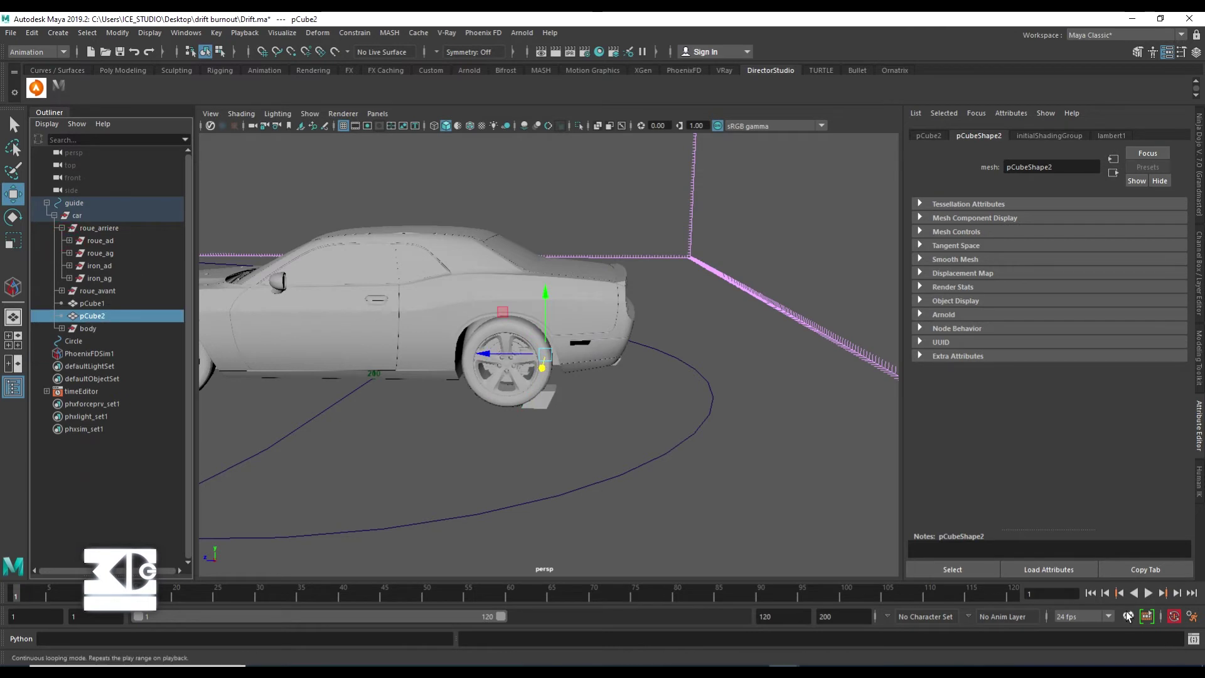
{"action": "left_click", "coordinate": [1090, 593]}
{"action": "left_click", "coordinate": [1149, 594]}
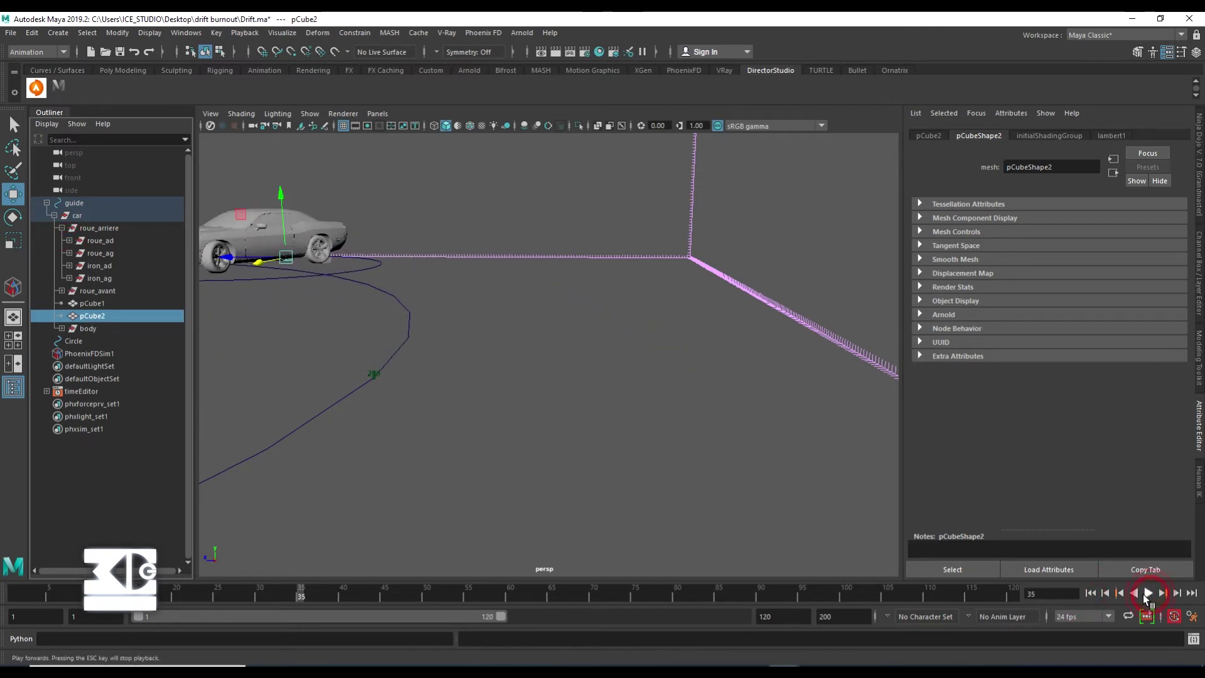
{"action": "left_click", "coordinate": [1090, 594]}
Step: Zoom out to the whole car, select pCube1 and switch to the PhoenixFD shelf
{"action": "scroll", "coordinate": [628, 402], "scroll_direction": "down", "scroll_amount": 3}
{"action": "scroll", "coordinate": [646, 404], "scroll_direction": "up", "scroll_amount": 5}
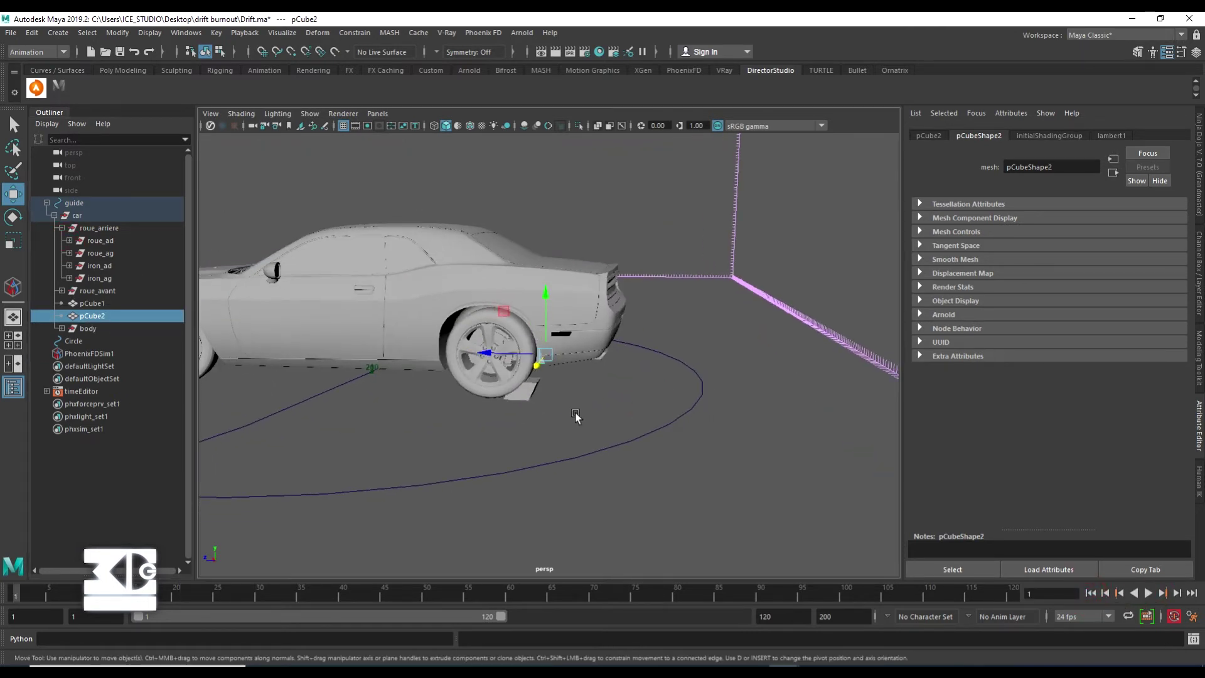
{"action": "scroll", "coordinate": [601, 405], "scroll_direction": "up", "scroll_amount": 3}
{"action": "scroll", "coordinate": [602, 405], "scroll_direction": "down", "scroll_amount": 5}
{"action": "right_click_drag", "start_coordinate": [576, 400], "coordinate": [548, 364], "text": "alt"}
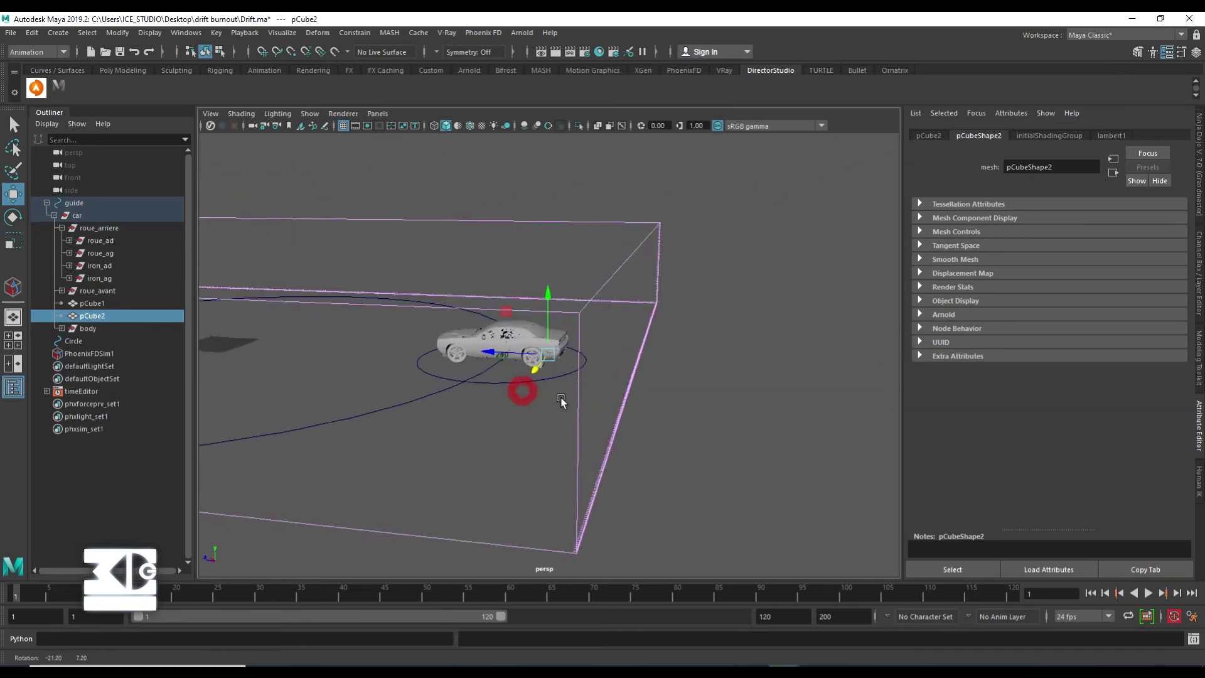
{"action": "left_click", "coordinate": [92, 303]}
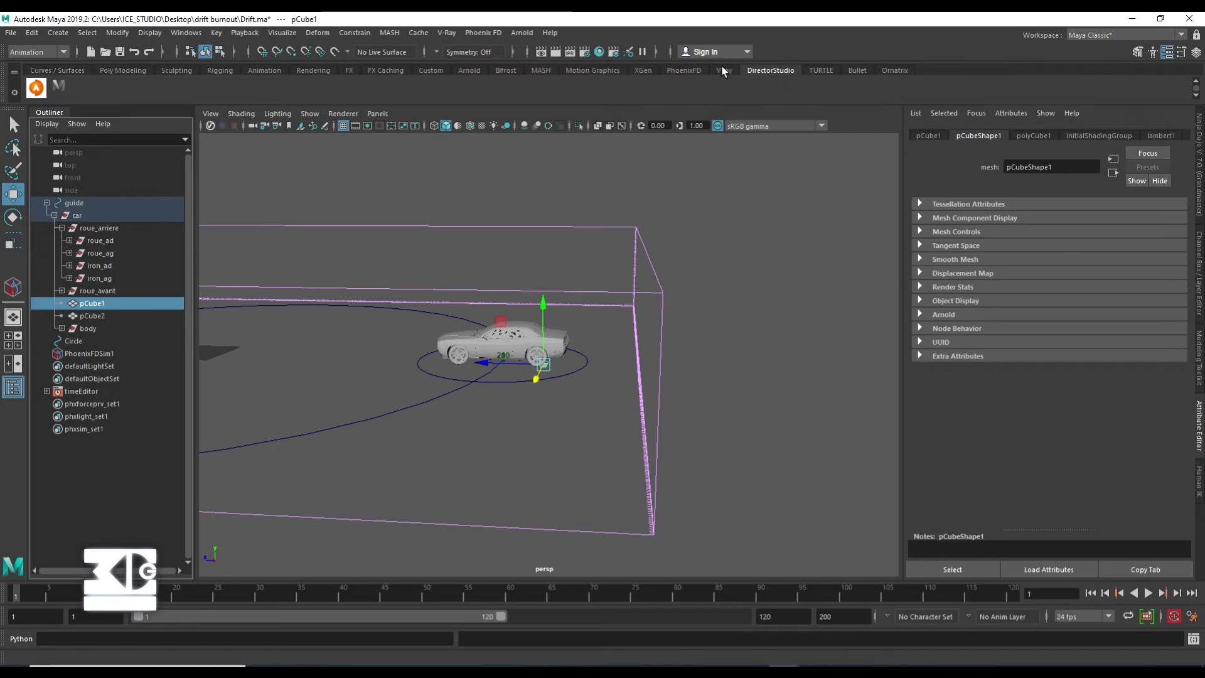
{"action": "left_click", "coordinate": [685, 70]}
Step: Place a Phoenix FD source in the scene
{"action": "left_click", "coordinate": [594, 88]}
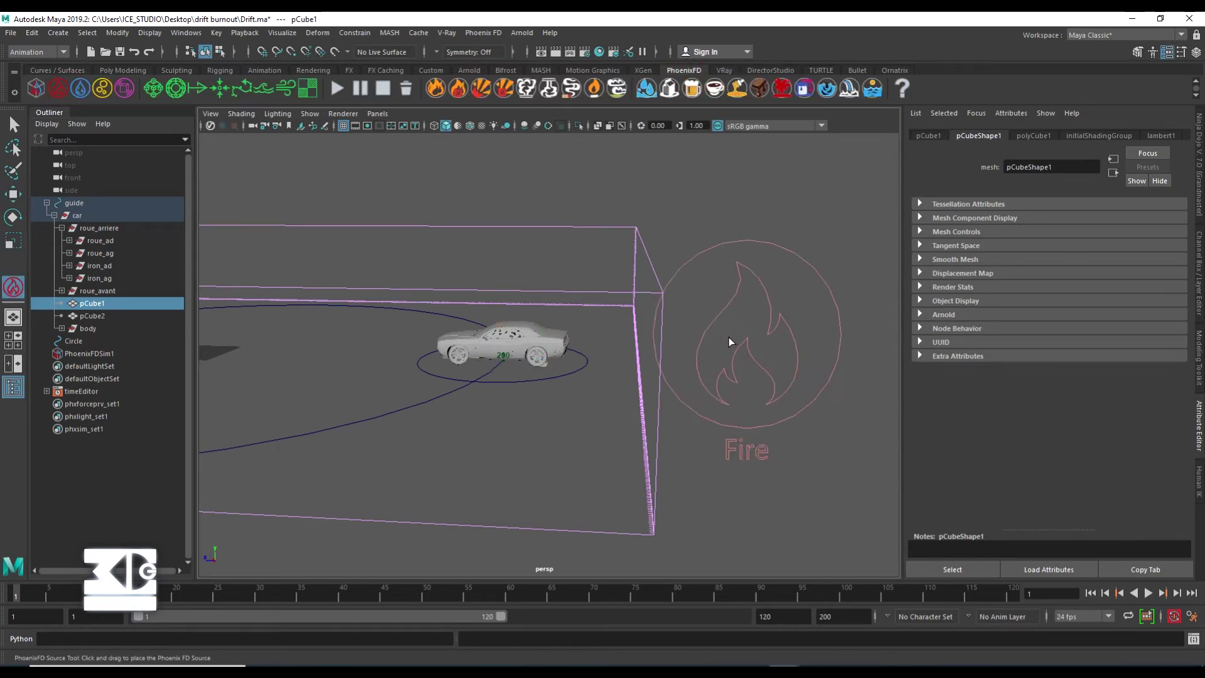
{"action": "left_click_drag", "start_coordinate": [718, 356], "coordinate": [730, 344]}
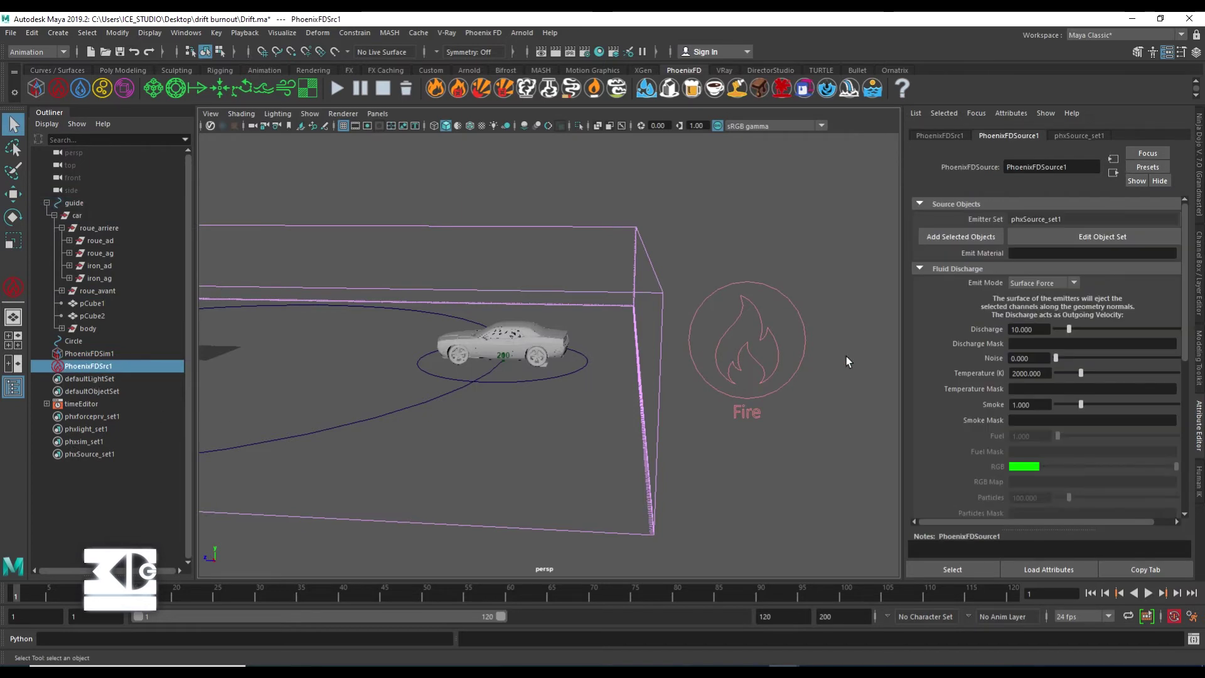
{"action": "scroll", "coordinate": [593, 345], "scroll_direction": "up", "scroll_amount": 3}
{"action": "scroll", "coordinate": [552, 371], "scroll_direction": "up", "scroll_amount": 3}
{"action": "scroll", "coordinate": [532, 385], "scroll_direction": "up", "scroll_amount": 3}
Step: Add pCube1 and pCube2 as the Phoenix FD source's emitter objects
{"action": "left_click", "coordinate": [537, 387]}
{"action": "left_click_drag", "start_coordinate": [538, 387], "coordinate": [561, 398], "text": "alt"}
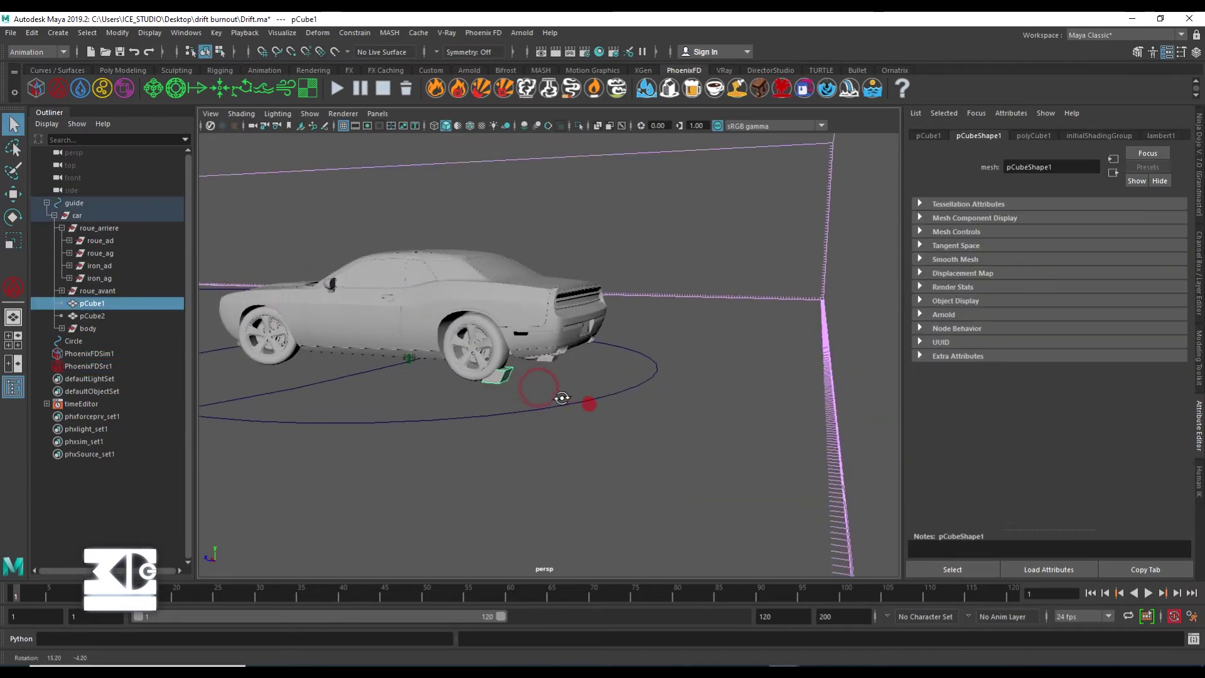
{"action": "scroll", "coordinate": [561, 350], "scroll_direction": "down", "scroll_amount": 5}
{"action": "left_click", "coordinate": [556, 353], "text": "shift"}
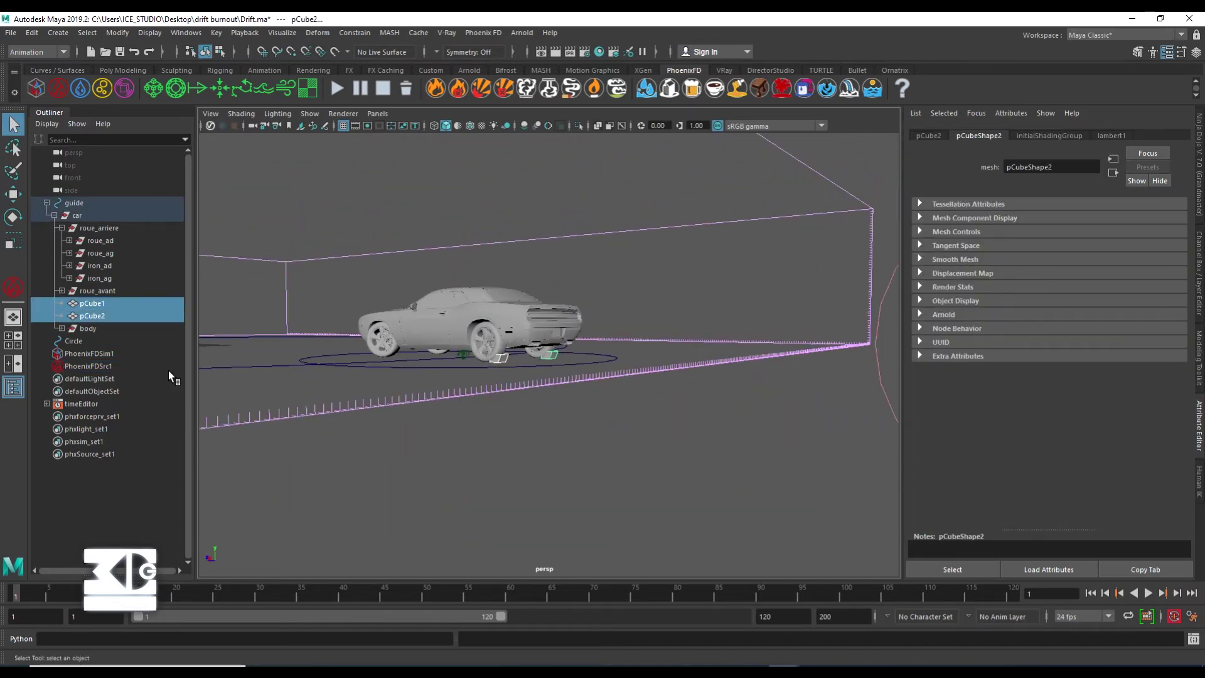
{"action": "left_click", "coordinate": [88, 366], "text": "ctrl"}
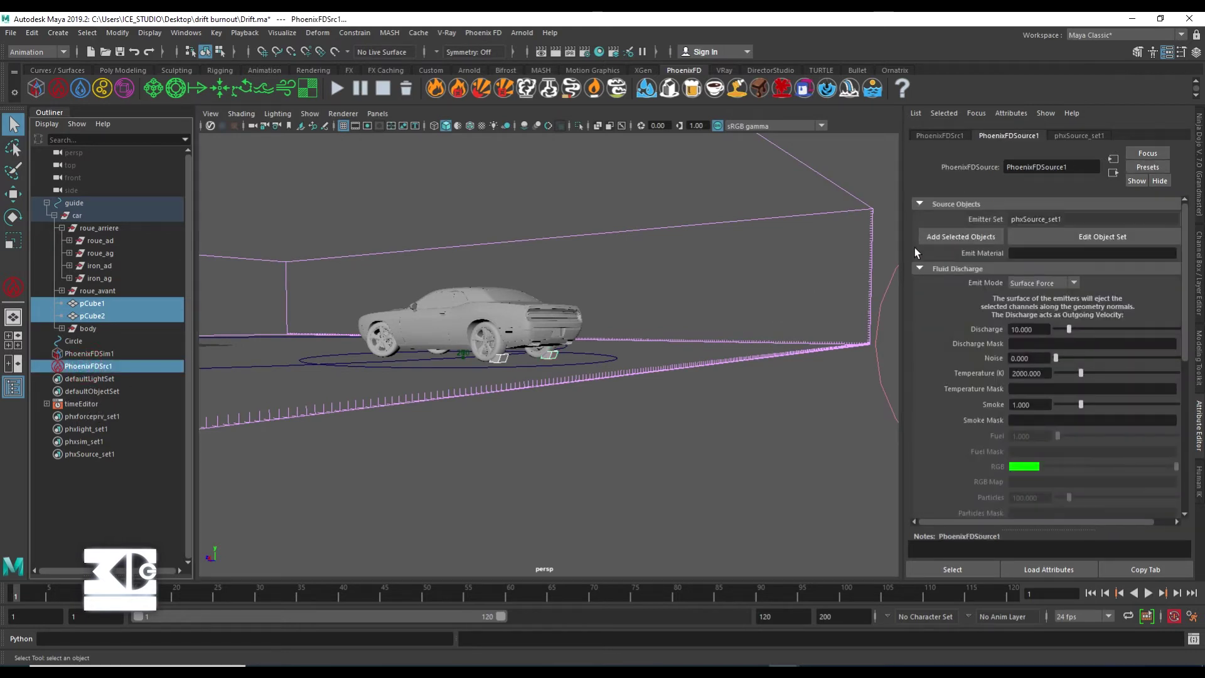
{"action": "left_click", "coordinate": [931, 239]}
{"action": "left_click", "coordinate": [54, 215]}
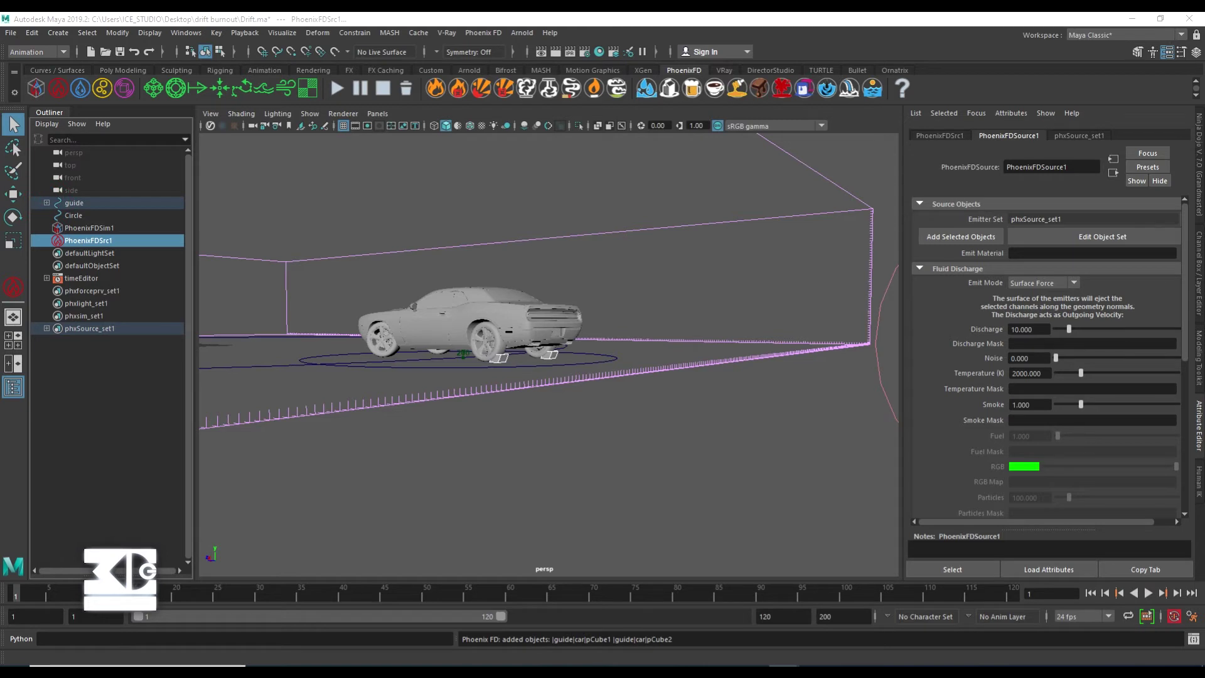
Step: Set the source Discharge to 15 and turn off Temperature emission
{"action": "left_click", "coordinate": [1036, 329]}
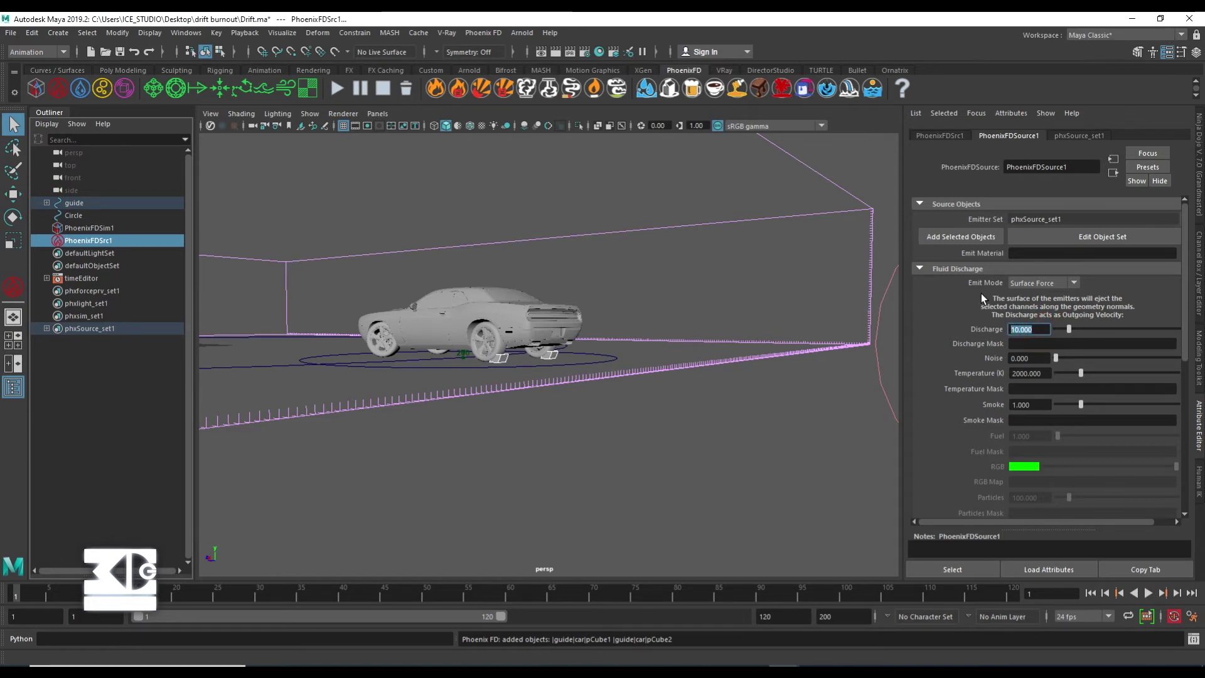
{"action": "type", "text": "15"}
{"action": "key", "text": "Return"}
{"action": "left_click_drag", "start_coordinate": [996, 522], "coordinate": [1041, 526]}
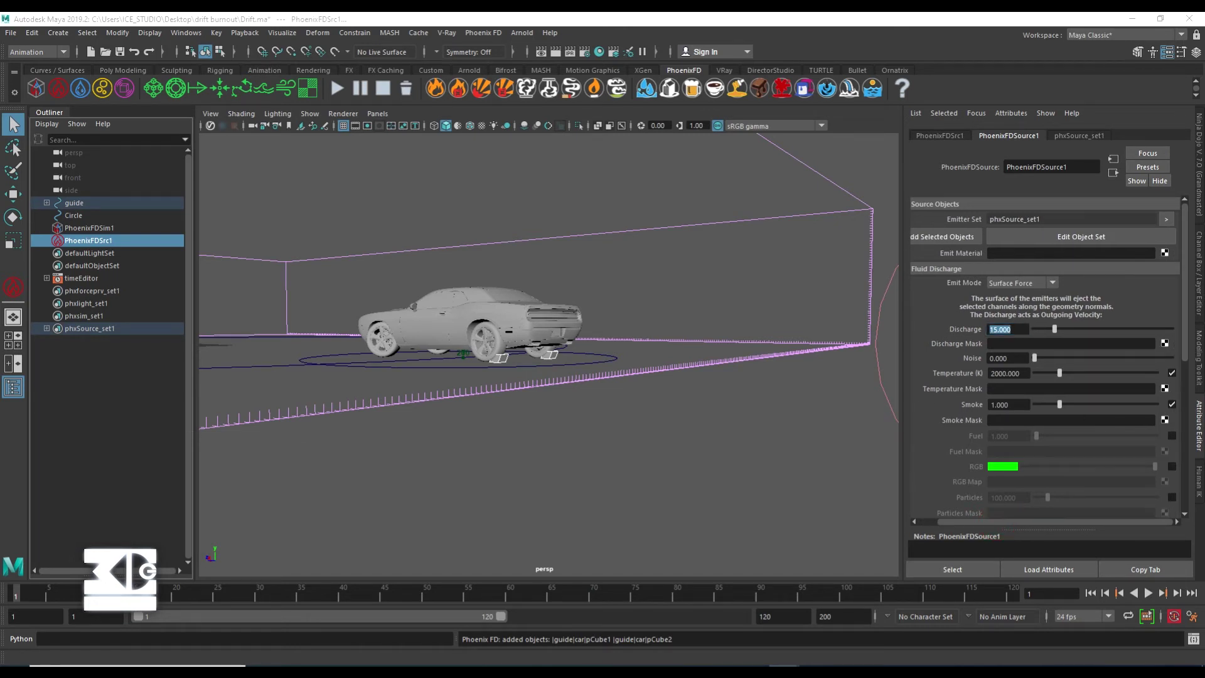
{"action": "left_click", "coordinate": [1172, 373]}
Step: Set the source Noise to 0.25 and Smoke amount to 1.5
{"action": "left_click", "coordinate": [1013, 358]}
{"action": "type", "text": ".25"}
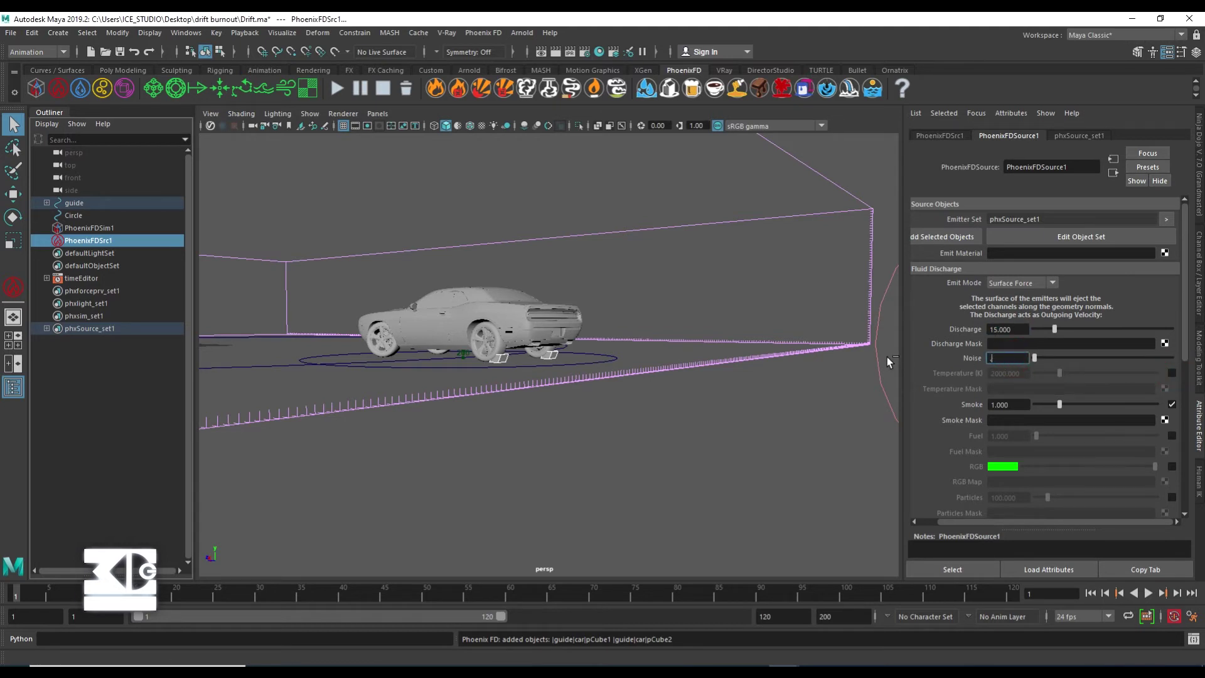
{"action": "key", "text": "Return"}
{"action": "left_click", "coordinate": [1009, 404]}
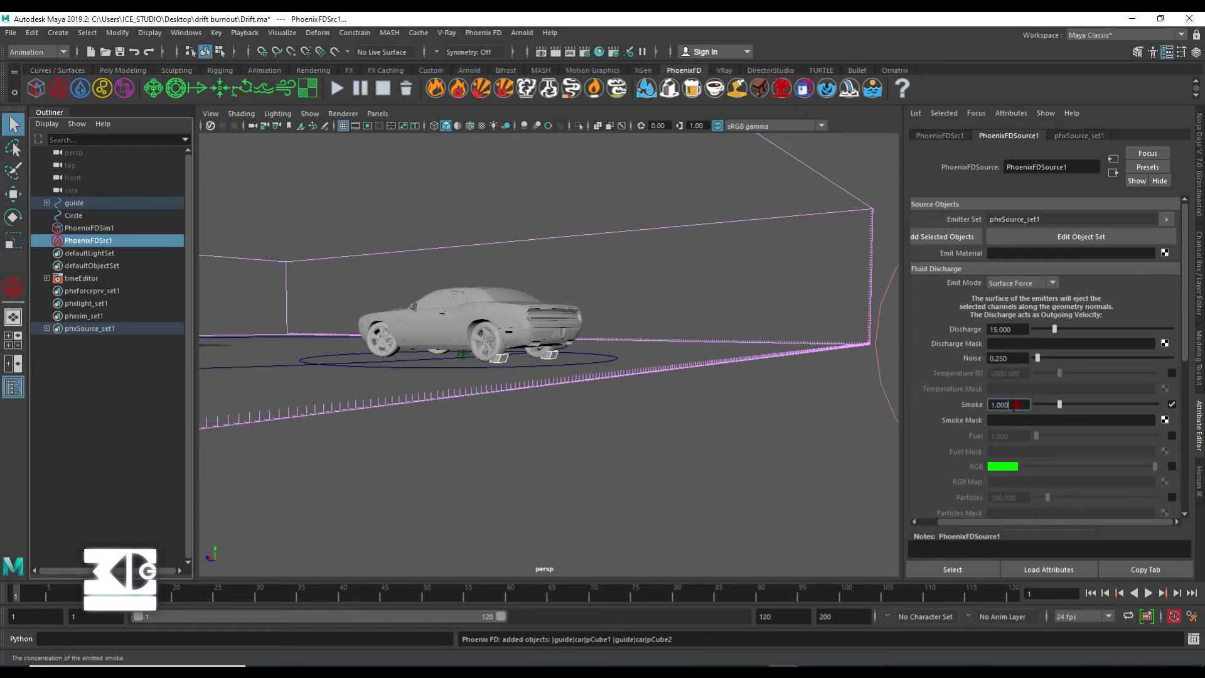
{"action": "type", "text": ".5"}
{"action": "key", "text": "Return"}
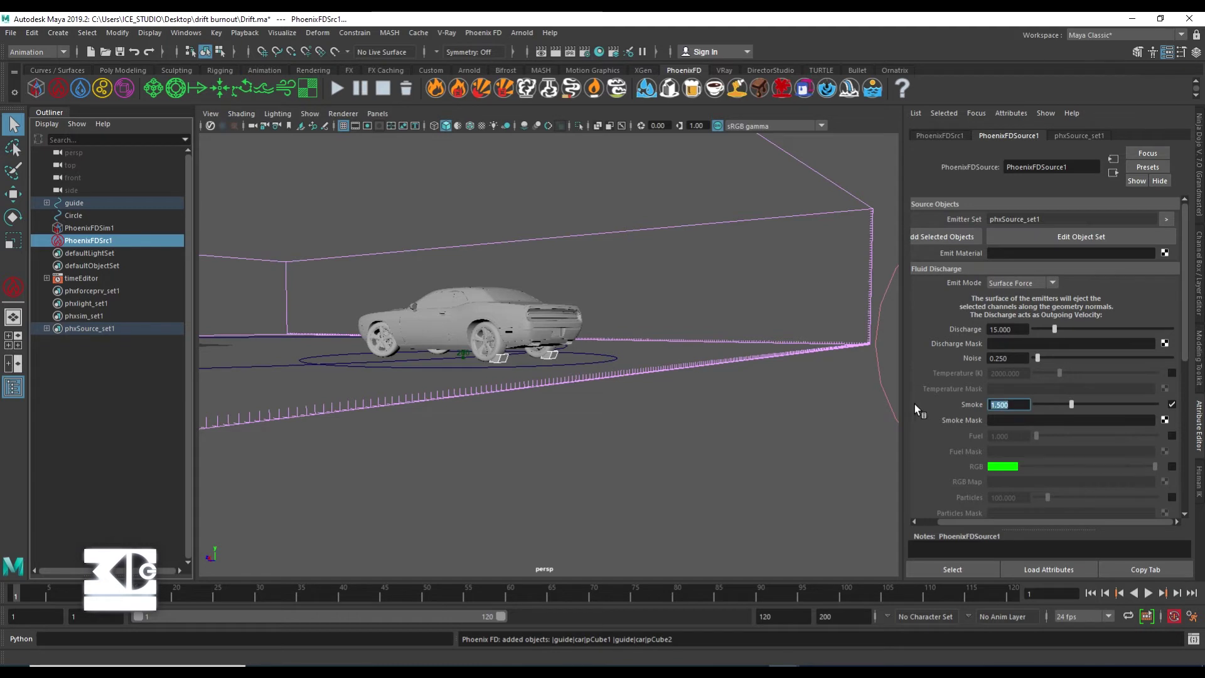
Step: Scroll through the remaining source settings and reselect the Phoenix FD simulator
{"action": "scroll", "coordinate": [914, 404], "scroll_direction": "down", "scroll_amount": 1}
{"action": "scroll", "coordinate": [939, 416], "scroll_direction": "down", "scroll_amount": 1}
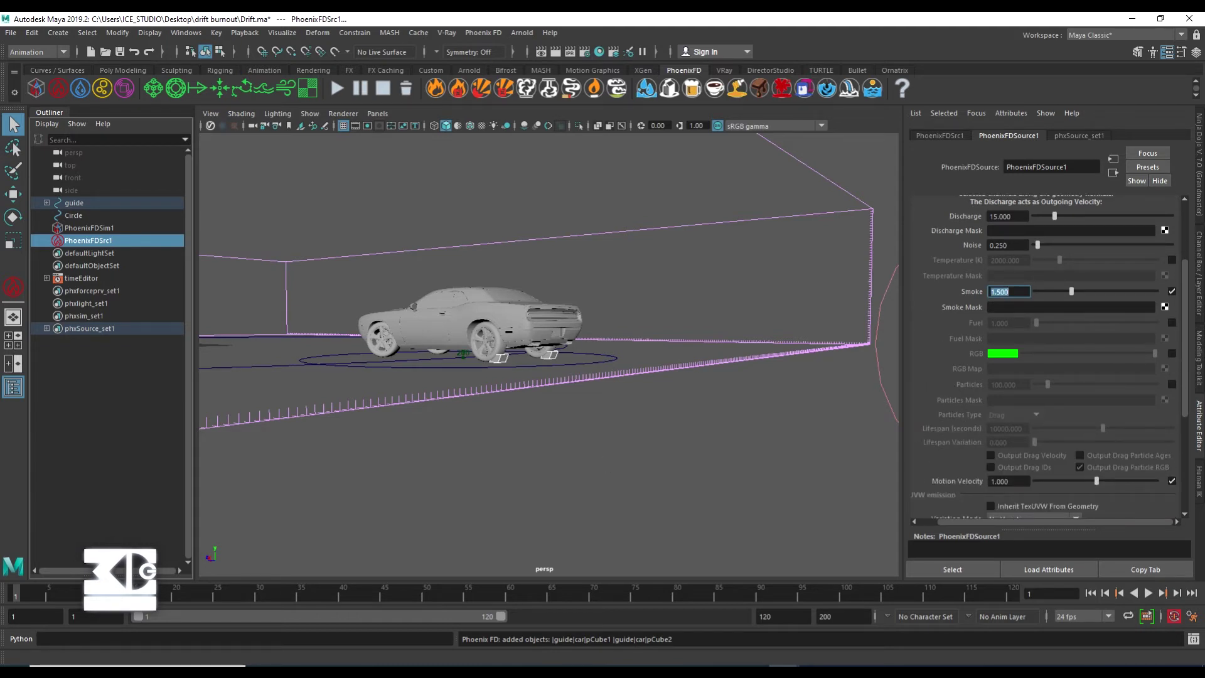
{"action": "scroll", "coordinate": [978, 451], "scroll_direction": "down", "scroll_amount": 1}
{"action": "scroll", "coordinate": [973, 452], "scroll_direction": "down", "scroll_amount": 2}
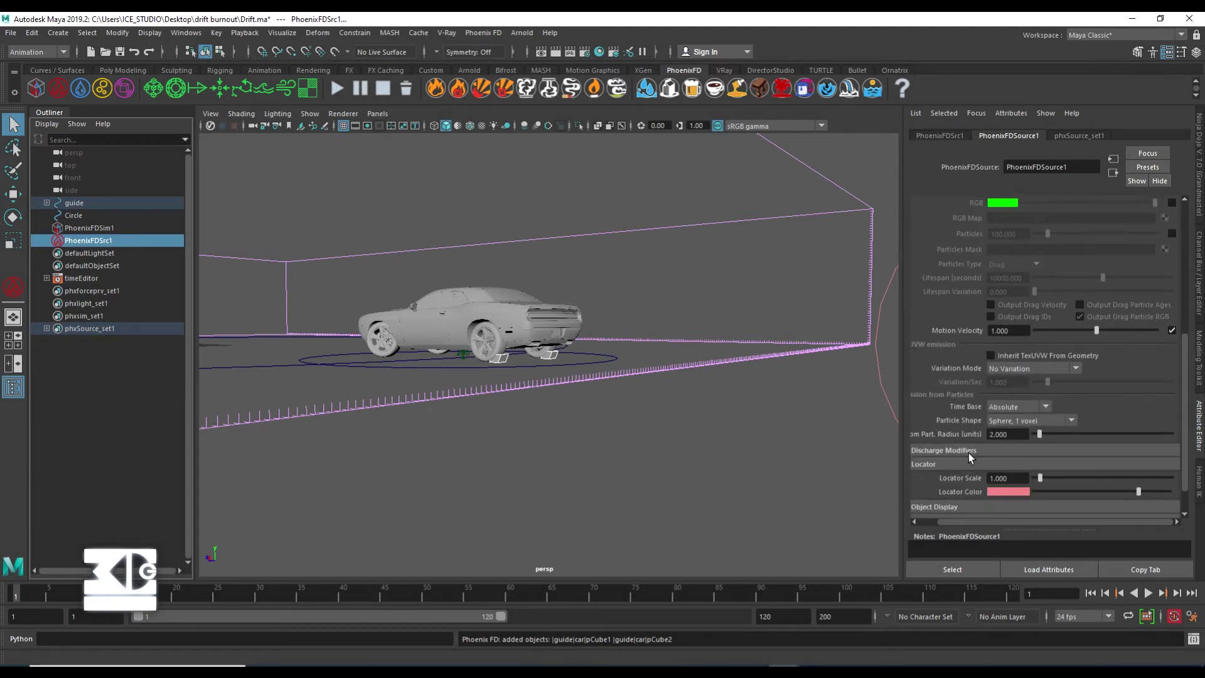
{"action": "scroll", "coordinate": [954, 448], "scroll_direction": "down", "scroll_amount": 1}
{"action": "left_click", "coordinate": [925, 426]}
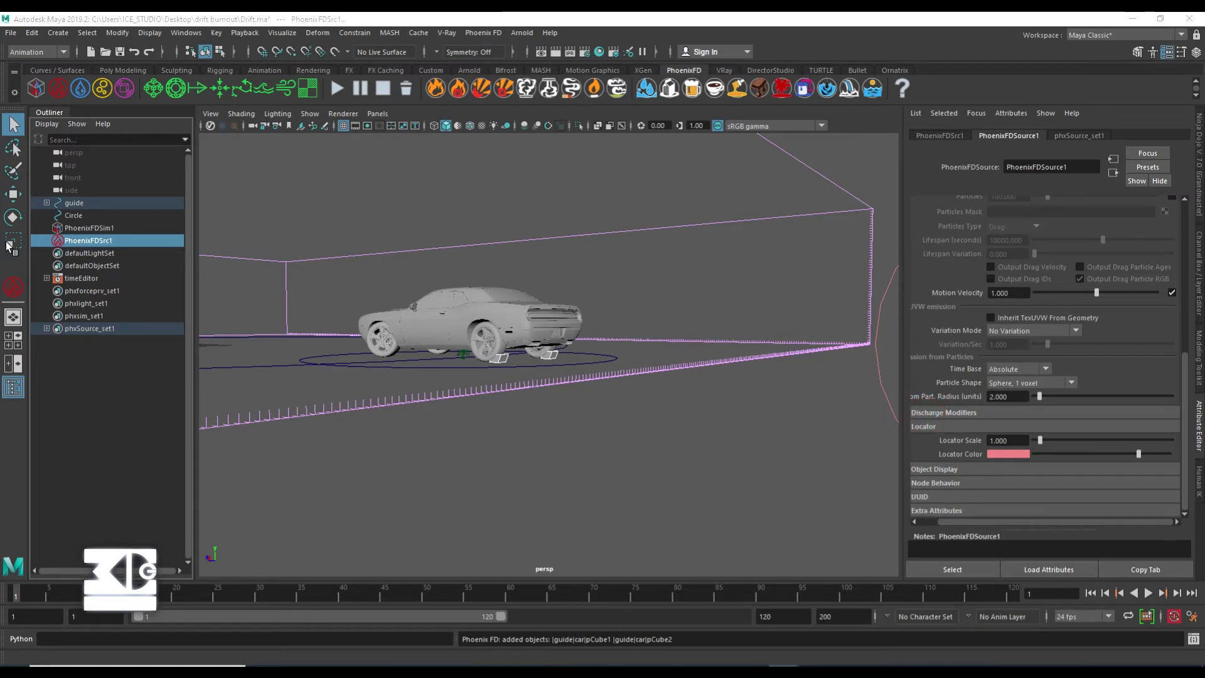
{"action": "left_click", "coordinate": [88, 228]}
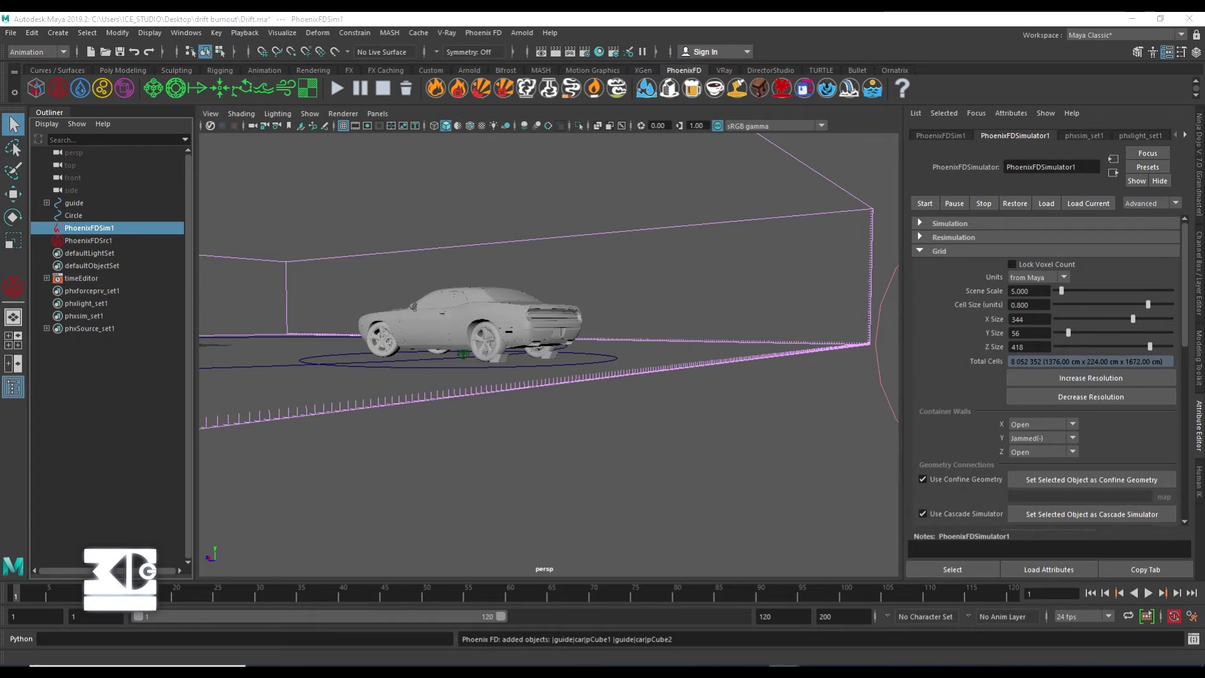
Step: In Dynamics, set Smoke Dissipation to 0.2 and Smoke Surface to 0.5
{"action": "left_click", "coordinate": [923, 251]}
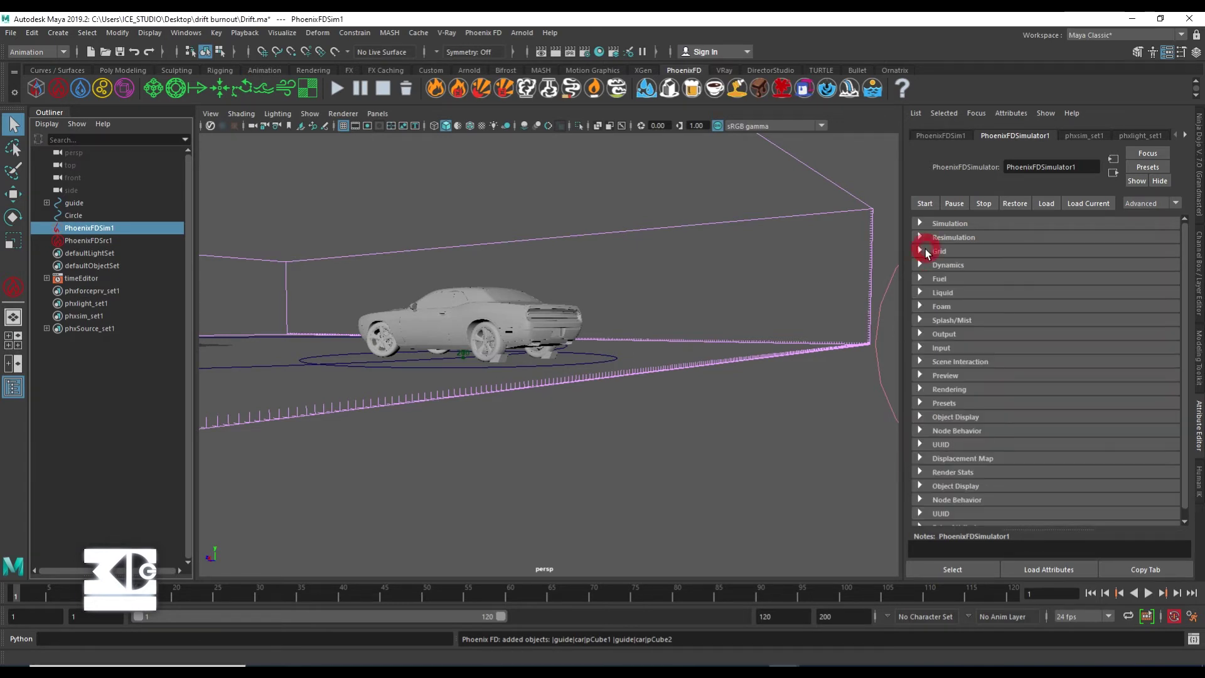
{"action": "left_click", "coordinate": [921, 266]}
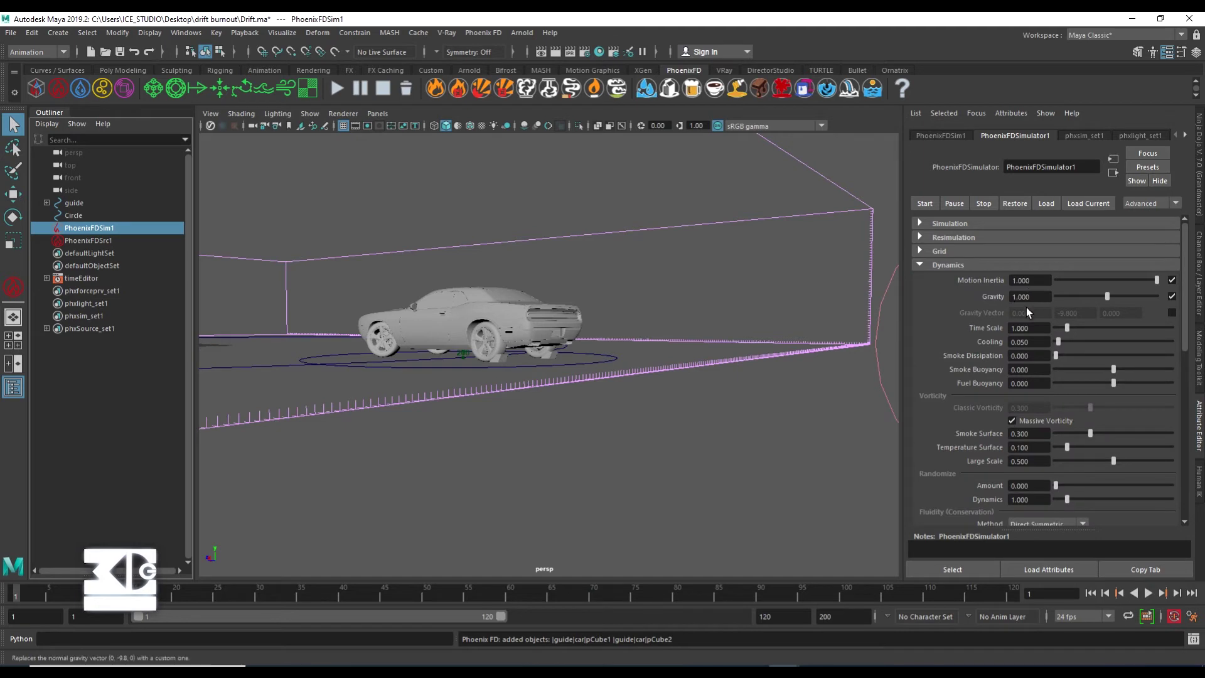
{"action": "double_click", "coordinate": [1020, 356]}
{"action": "type", "text": "0.2"}
{"action": "key", "text": "Return"}
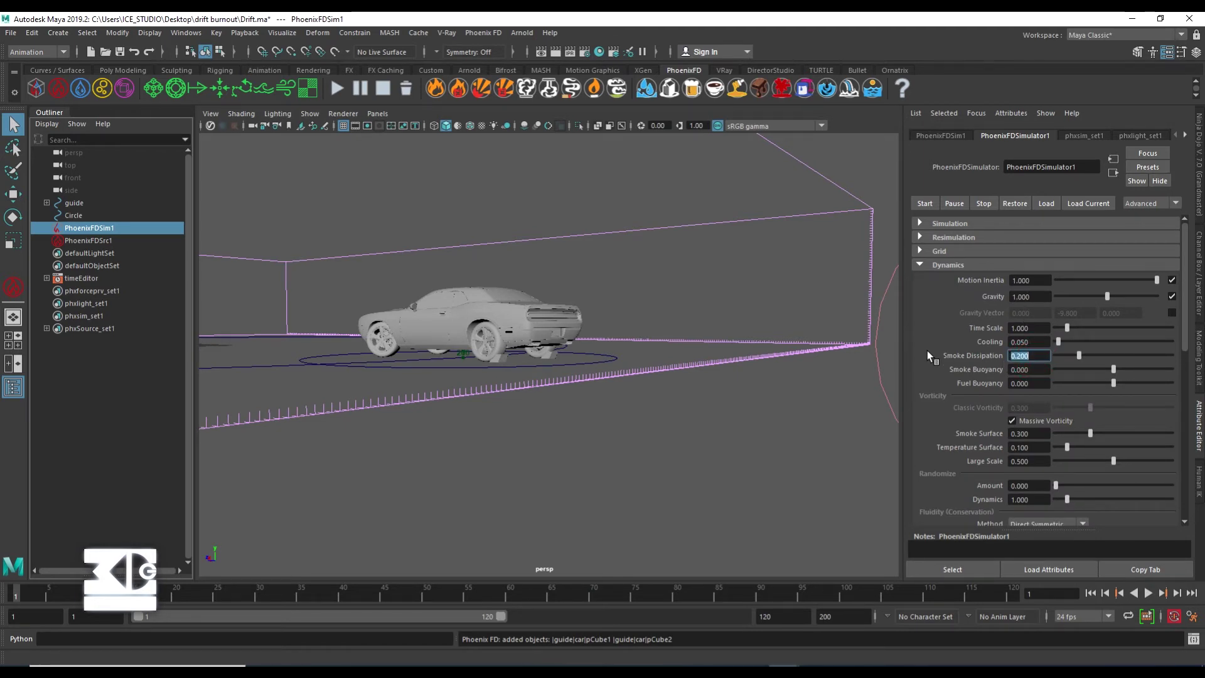
{"action": "scroll", "coordinate": [929, 353], "scroll_direction": "down", "scroll_amount": 1}
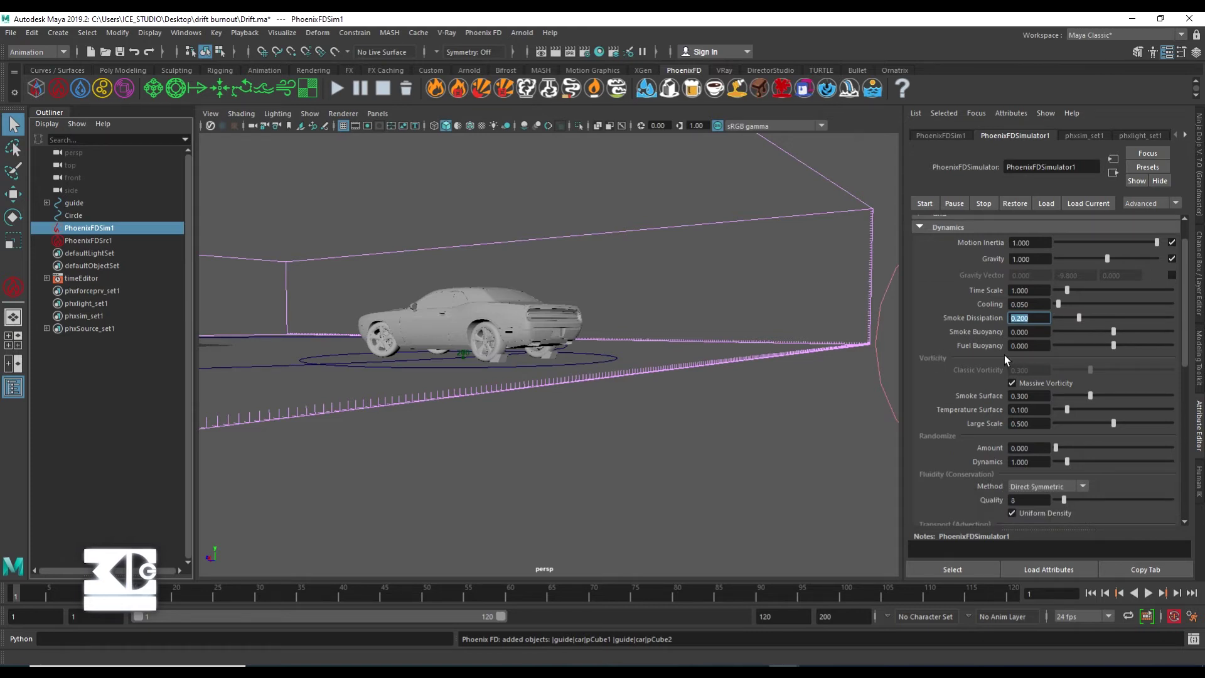
{"action": "scroll", "coordinate": [1000, 356], "scroll_direction": "down", "scroll_amount": 1}
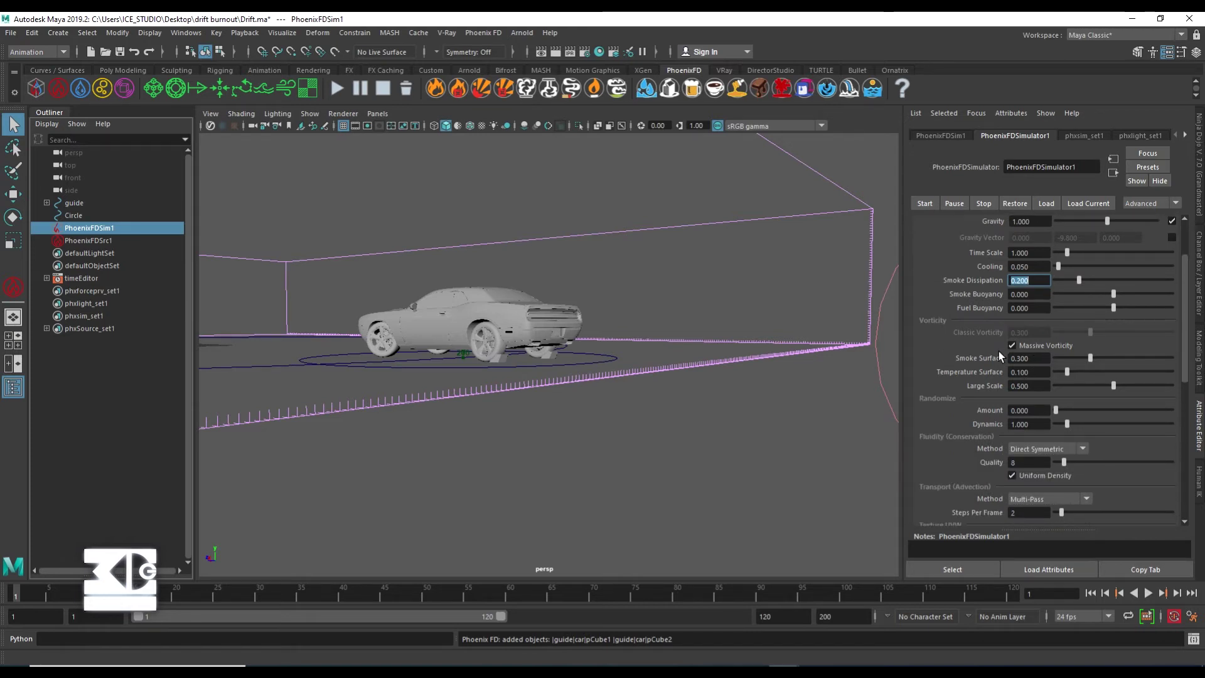
{"action": "scroll", "coordinate": [1000, 352], "scroll_direction": "down", "scroll_amount": 1}
{"action": "double_click", "coordinate": [1020, 320]}
{"action": "type", "text": "0.5"}
{"action": "key", "text": "Return"}
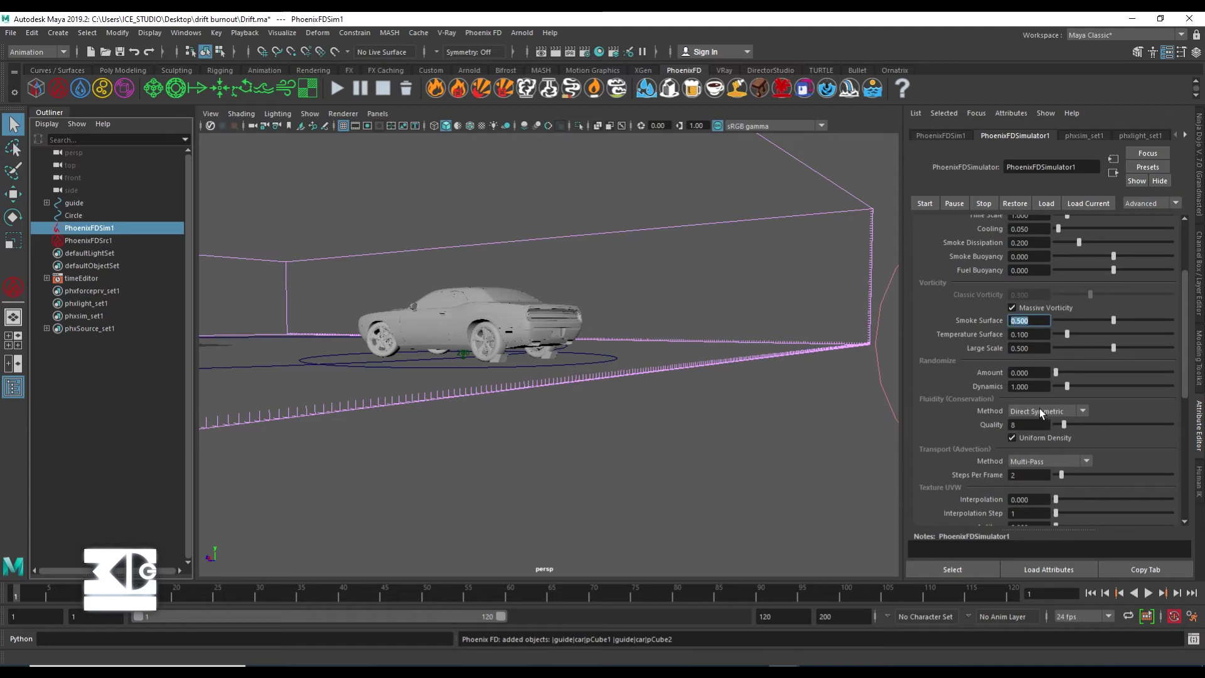
Step: Set the conservation method to PCG Symmetric with Quality 16
{"action": "scroll", "coordinate": [1000, 374], "scroll_direction": "down", "scroll_amount": 1}
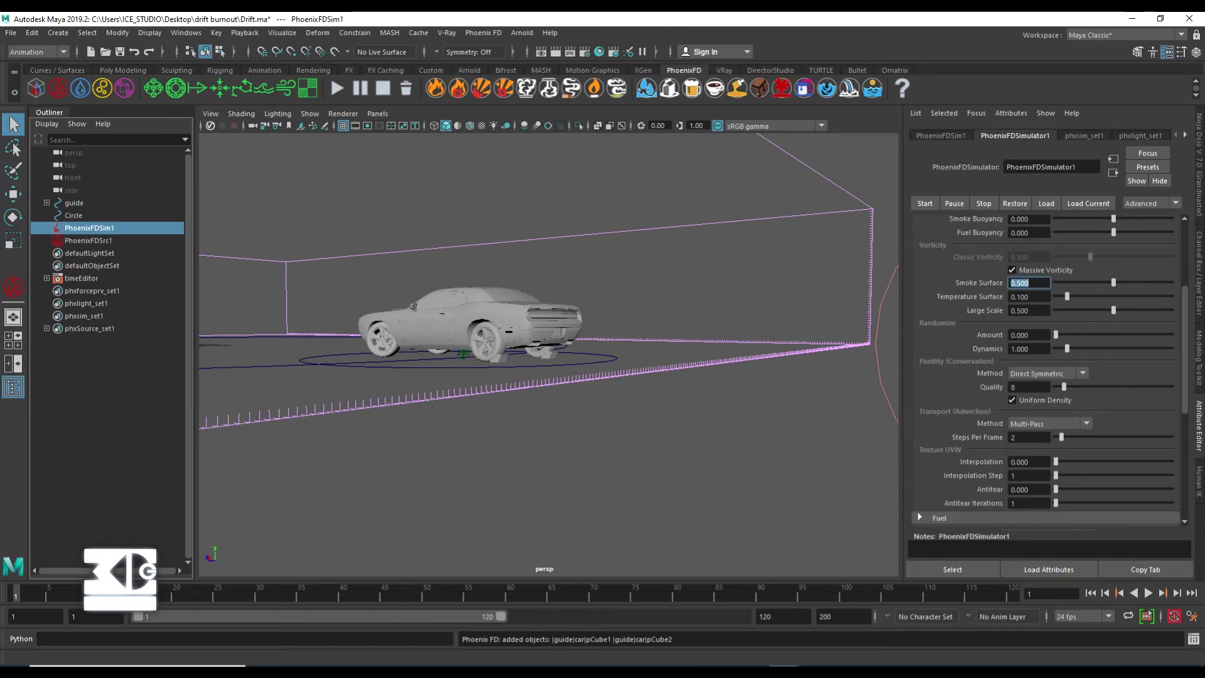
{"action": "left_click", "coordinate": [1021, 379]}
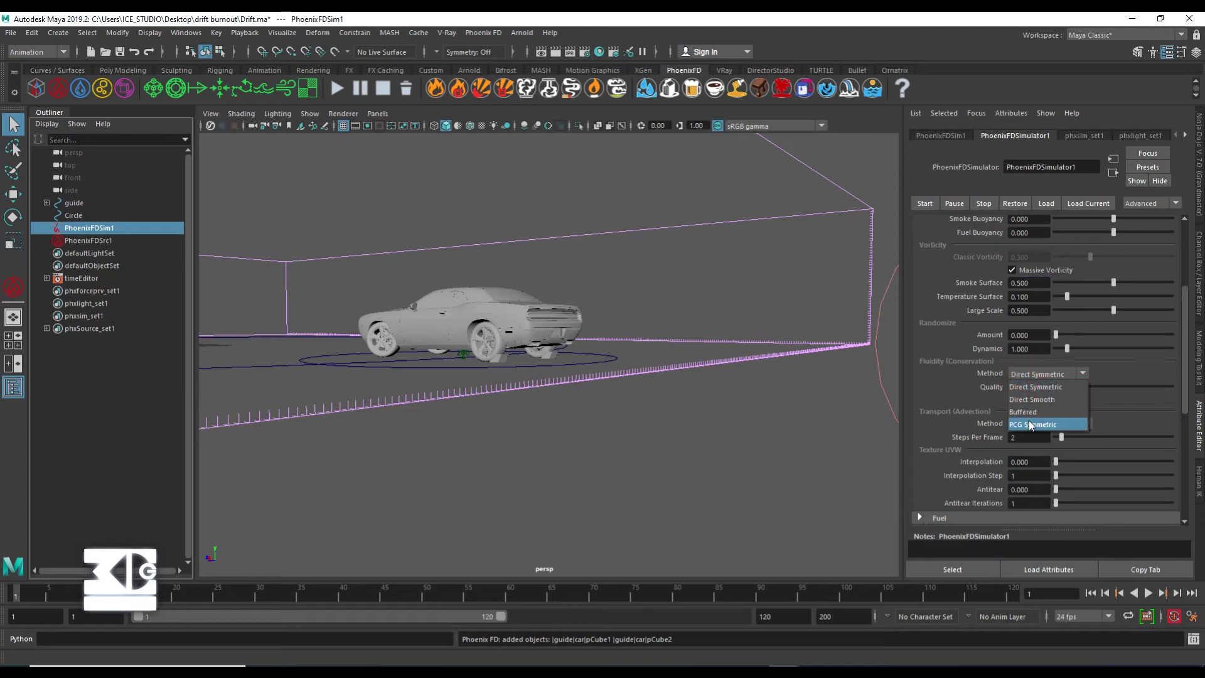
{"action": "left_click", "coordinate": [1029, 421]}
{"action": "double_click", "coordinate": [1030, 387]}
{"action": "type", "text": "16"}
{"action": "key", "text": "Return"}
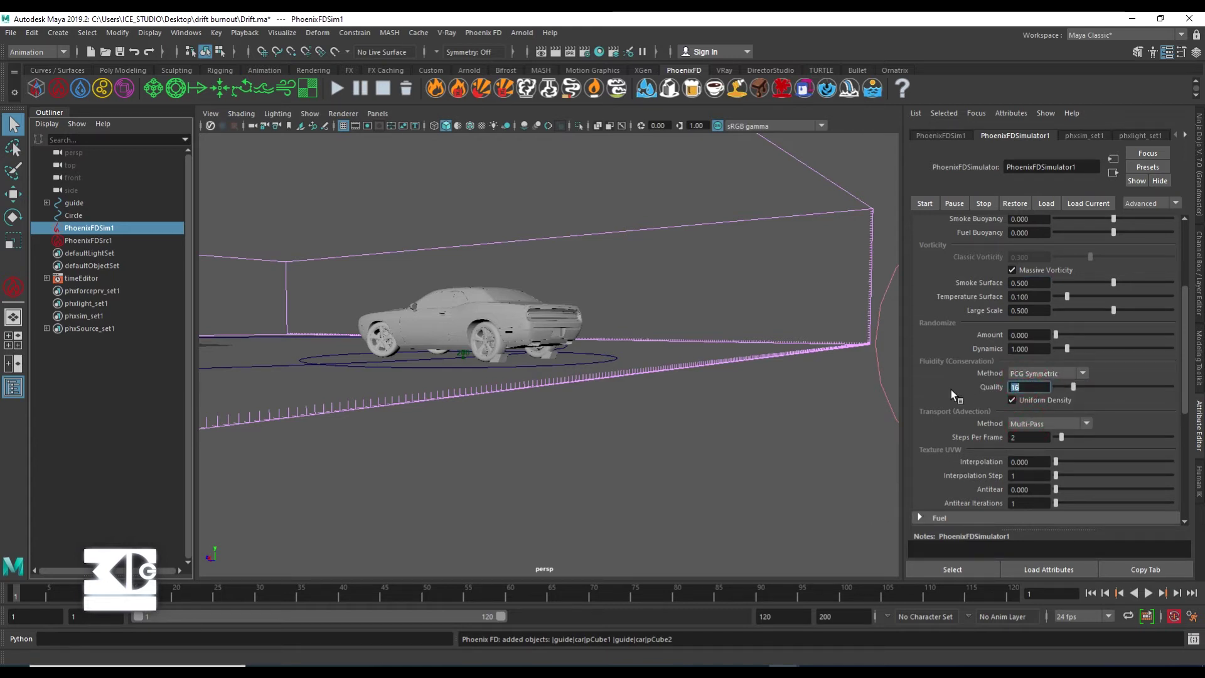
{"action": "scroll", "coordinate": [966, 383], "scroll_direction": "down", "scroll_amount": 1}
{"action": "scroll", "coordinate": [985, 366], "scroll_direction": "down", "scroll_amount": 1}
{"action": "scroll", "coordinate": [984, 367], "scroll_direction": "down", "scroll_amount": 1}
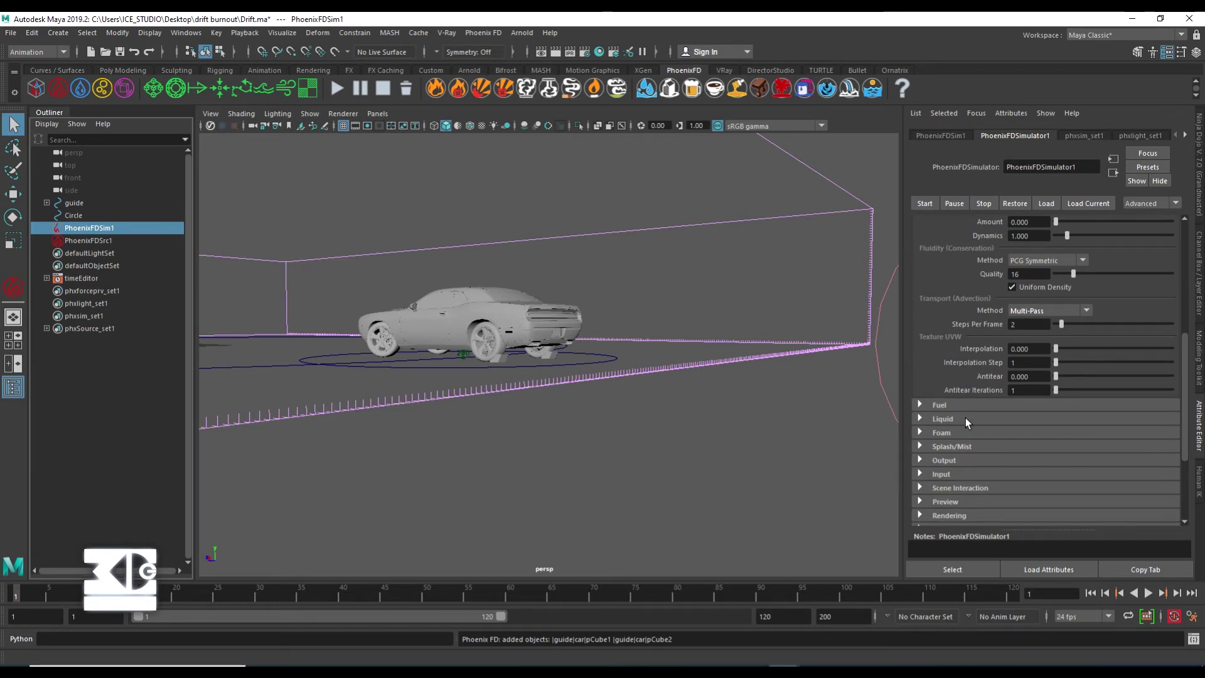
{"action": "scroll", "coordinate": [967, 422], "scroll_direction": "down", "scroll_amount": 3}
Step: Enable Velocity as a saved output channel in the simulator's Output settings
{"action": "left_click", "coordinate": [920, 347]}
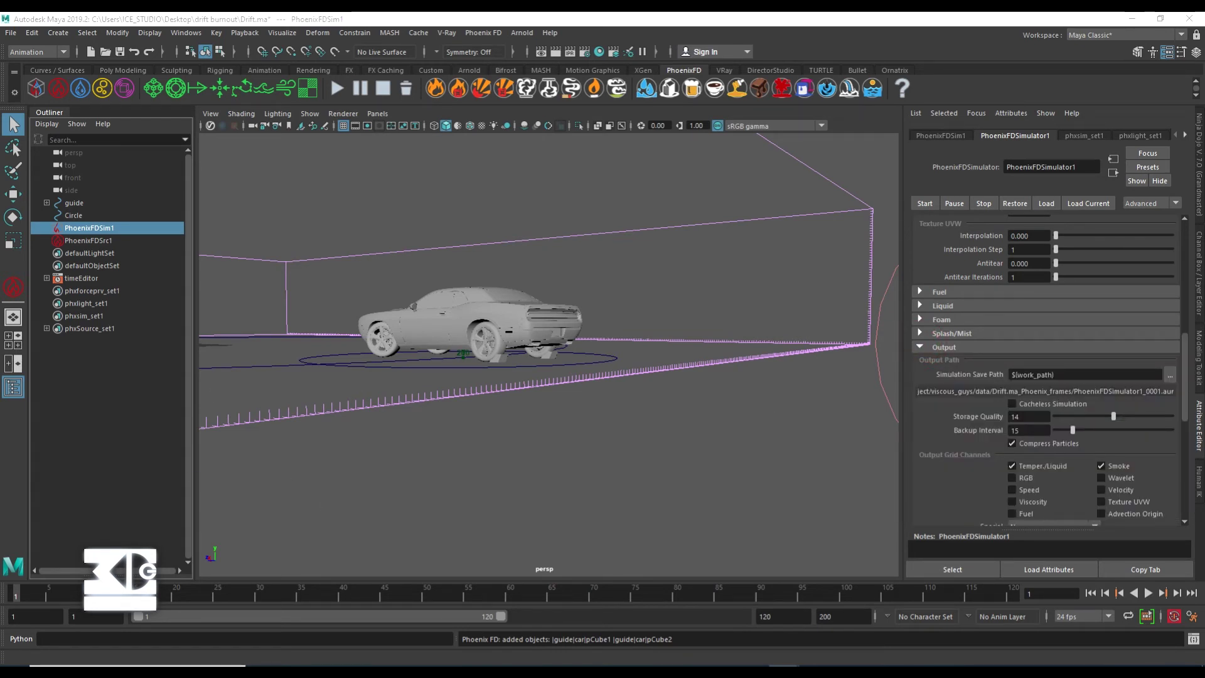
{"action": "scroll", "coordinate": [1101, 446], "scroll_direction": "down", "scroll_amount": 1}
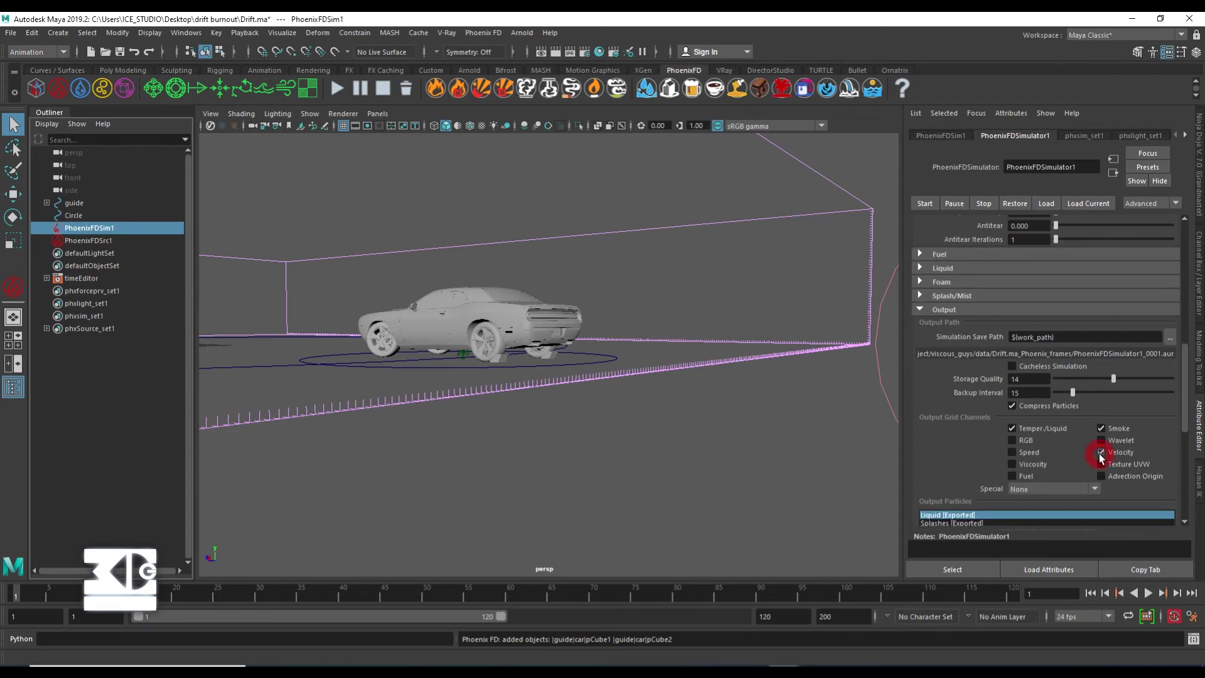
{"action": "left_click", "coordinate": [1102, 452]}
{"action": "left_click", "coordinate": [930, 311]}
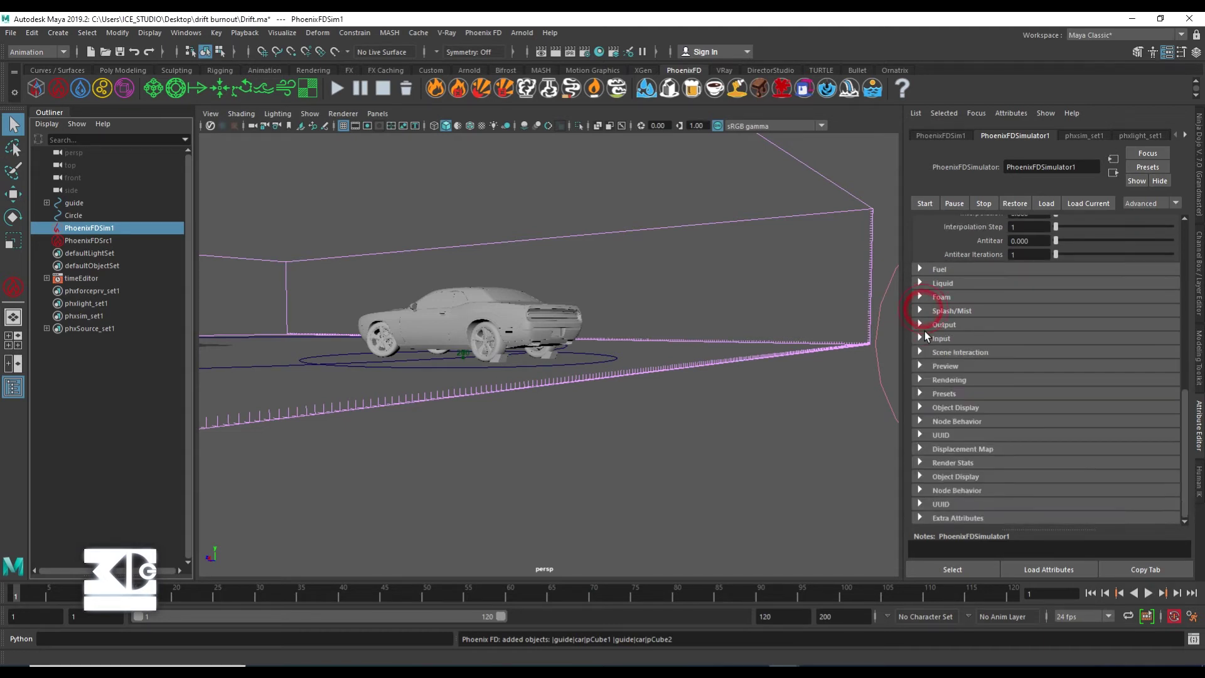
Step: Review the Preview and GPU shade preview settings, then return to the Output settings
{"action": "left_click", "coordinate": [922, 368]}
{"action": "scroll", "coordinate": [938, 397], "scroll_direction": "down", "scroll_amount": 3}
{"action": "scroll", "coordinate": [938, 396], "scroll_direction": "down", "scroll_amount": 2}
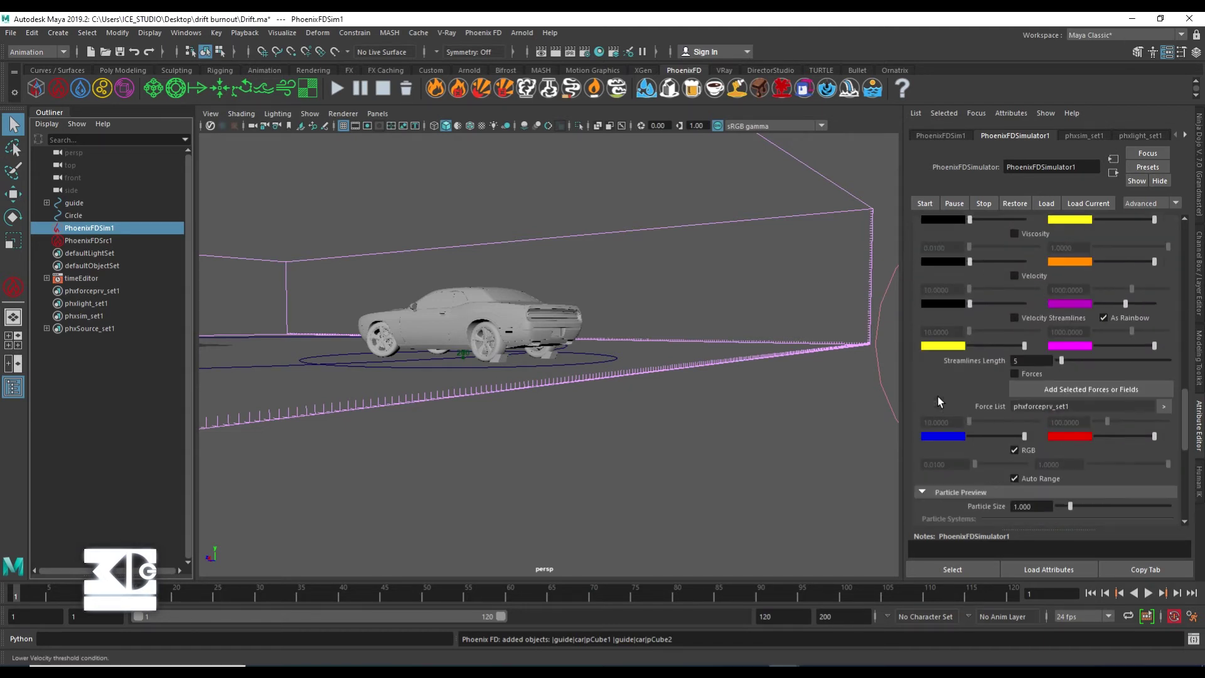
{"action": "scroll", "coordinate": [969, 438], "scroll_direction": "down", "scroll_amount": 2}
{"action": "scroll", "coordinate": [918, 423], "scroll_direction": "down", "scroll_amount": 1}
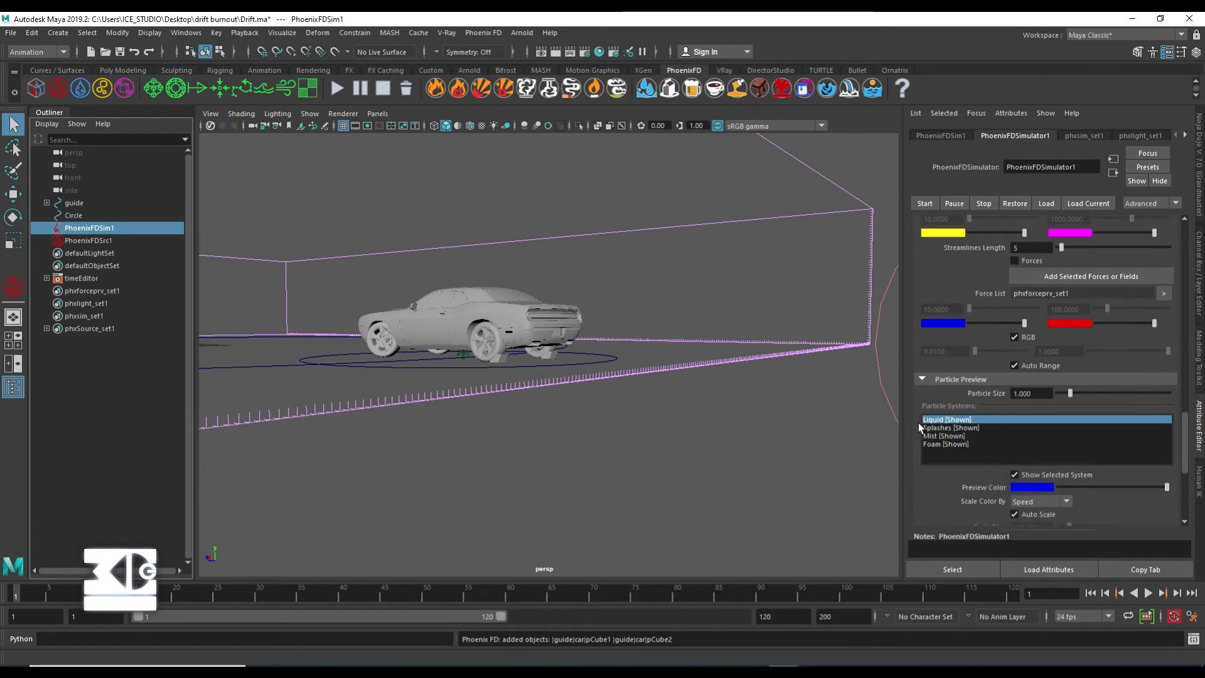
{"action": "scroll", "coordinate": [945, 436], "scroll_direction": "down", "scroll_amount": 4}
{"action": "left_click", "coordinate": [944, 433]}
{"action": "left_click", "coordinate": [951, 433]}
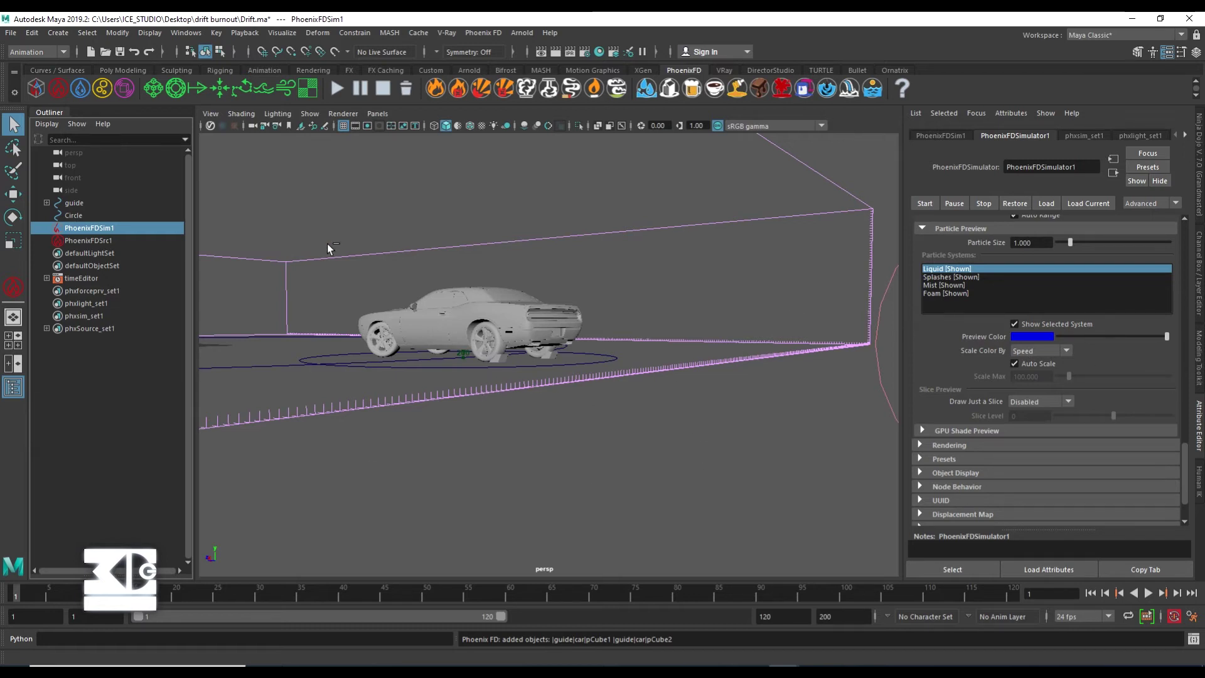
{"action": "scroll", "coordinate": [985, 344], "scroll_direction": "up", "scroll_amount": 5}
{"action": "scroll", "coordinate": [970, 340], "scroll_direction": "up", "scroll_amount": 3}
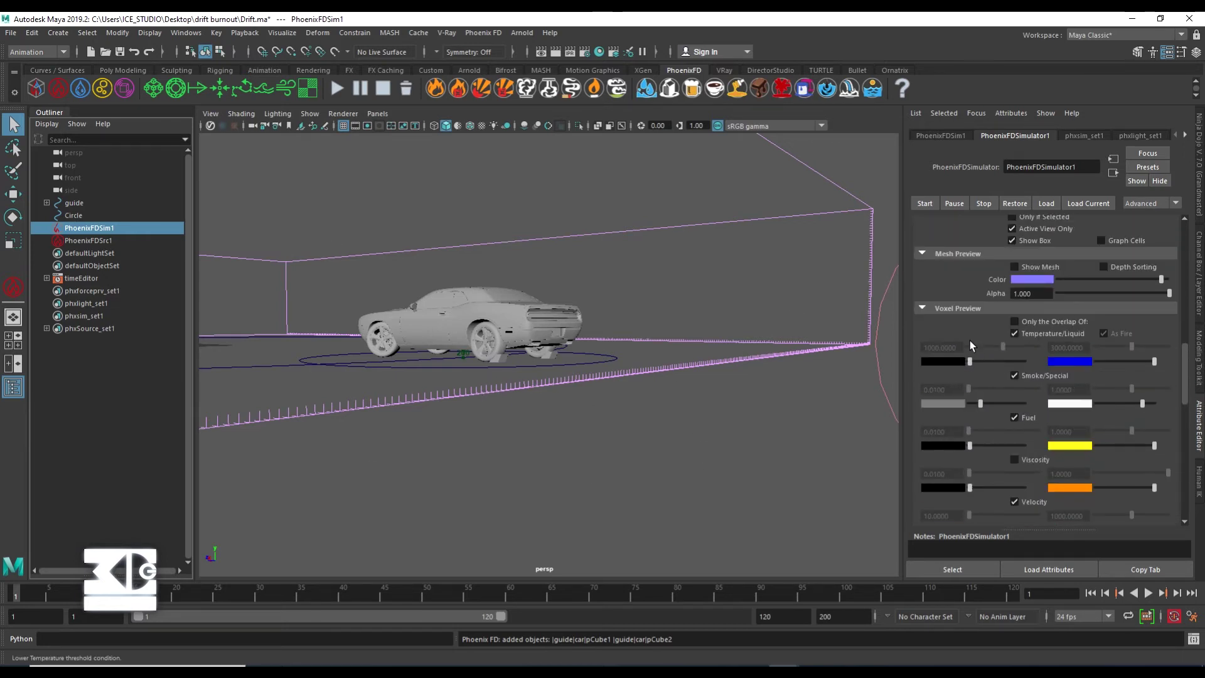
{"action": "scroll", "coordinate": [918, 295], "scroll_direction": "up", "scroll_amount": 3}
{"action": "left_click", "coordinate": [922, 254]}
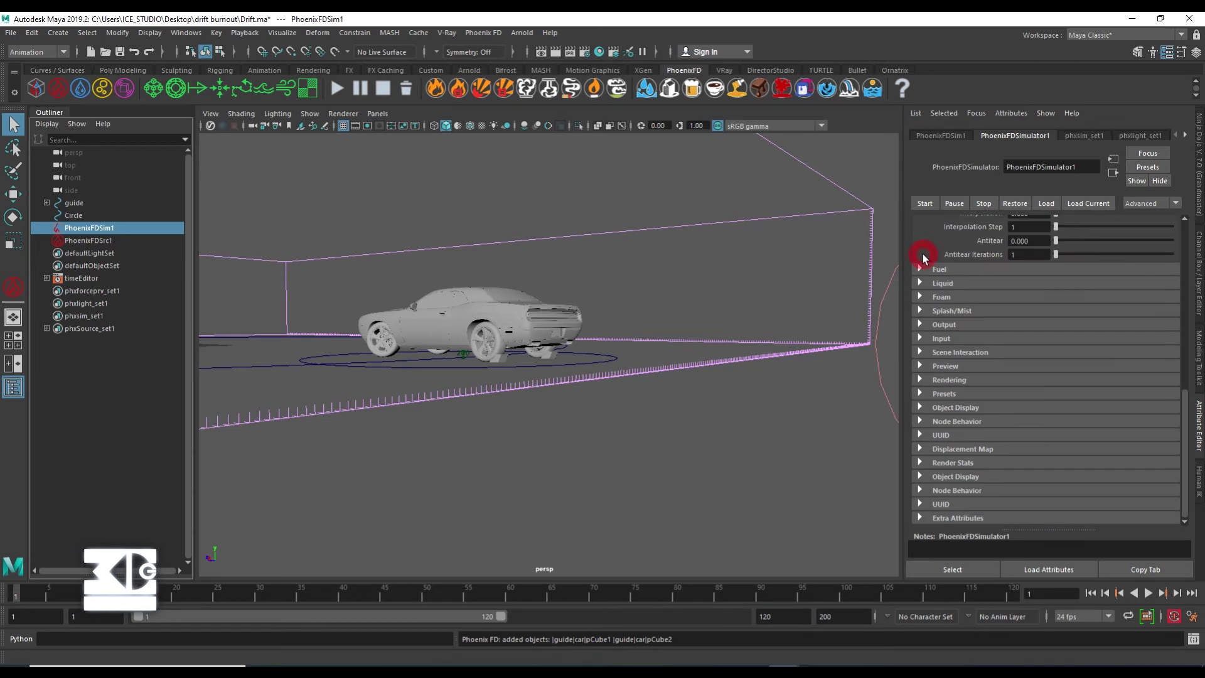
{"action": "left_click", "coordinate": [933, 324]}
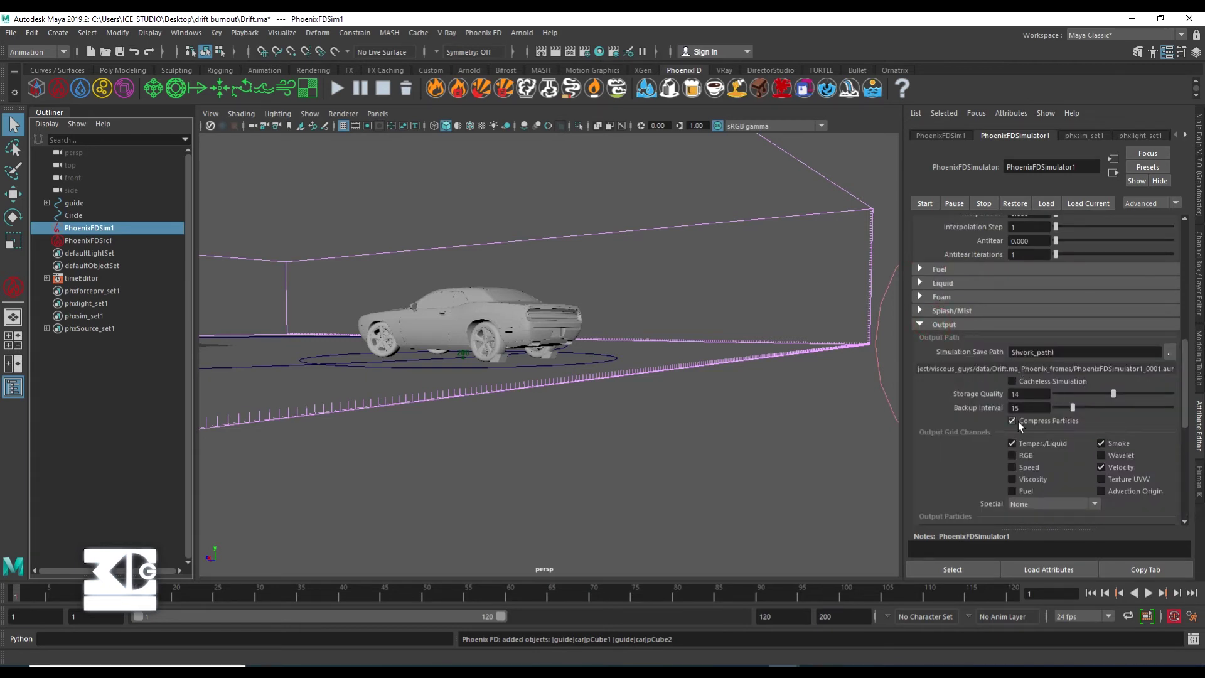
Step: Simulate the tire smoke, play back the trail to frame 18, and show Smoke Color settings
{"action": "left_click", "coordinate": [337, 92]}
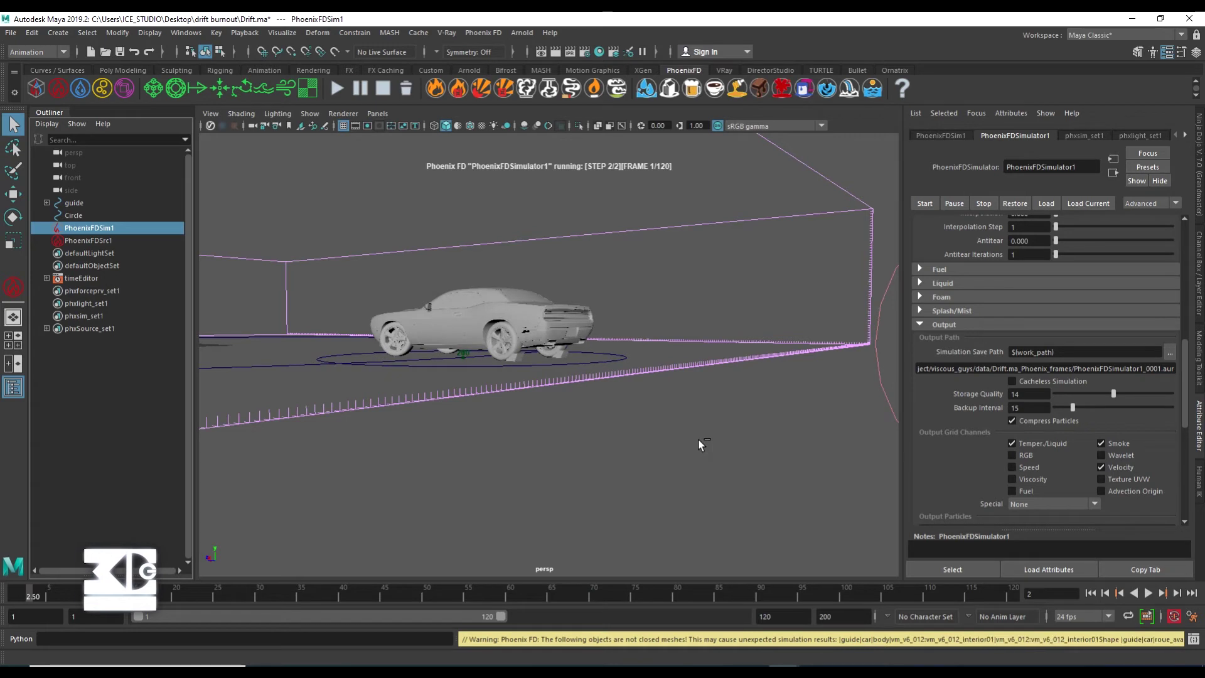
{"action": "left_click", "coordinate": [922, 325]}
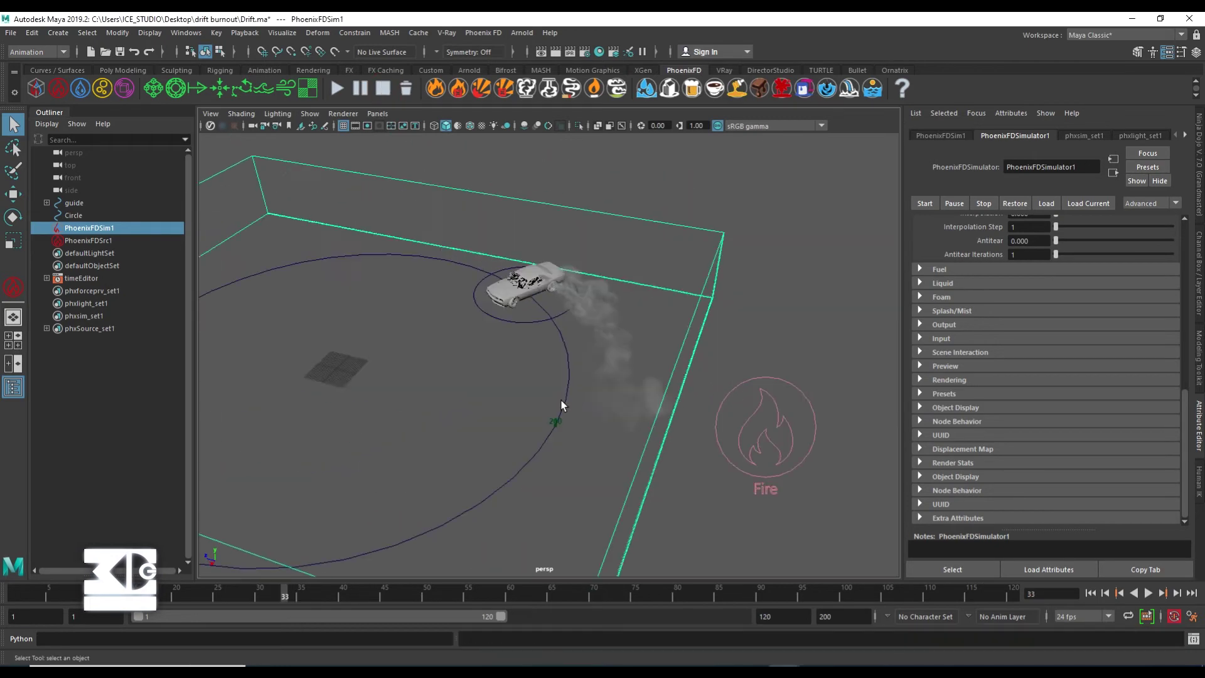
{"action": "left_click", "coordinate": [1149, 593]}
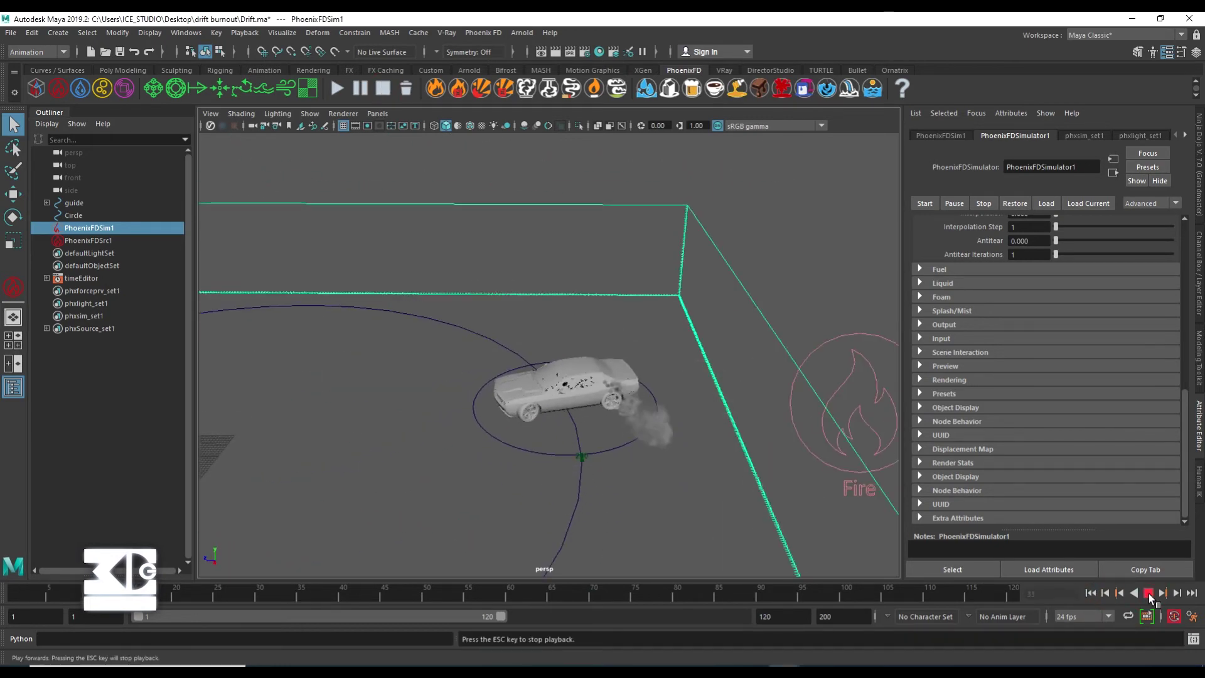
{"action": "key", "text": "Escape"}
{"action": "left_click", "coordinate": [920, 380]}
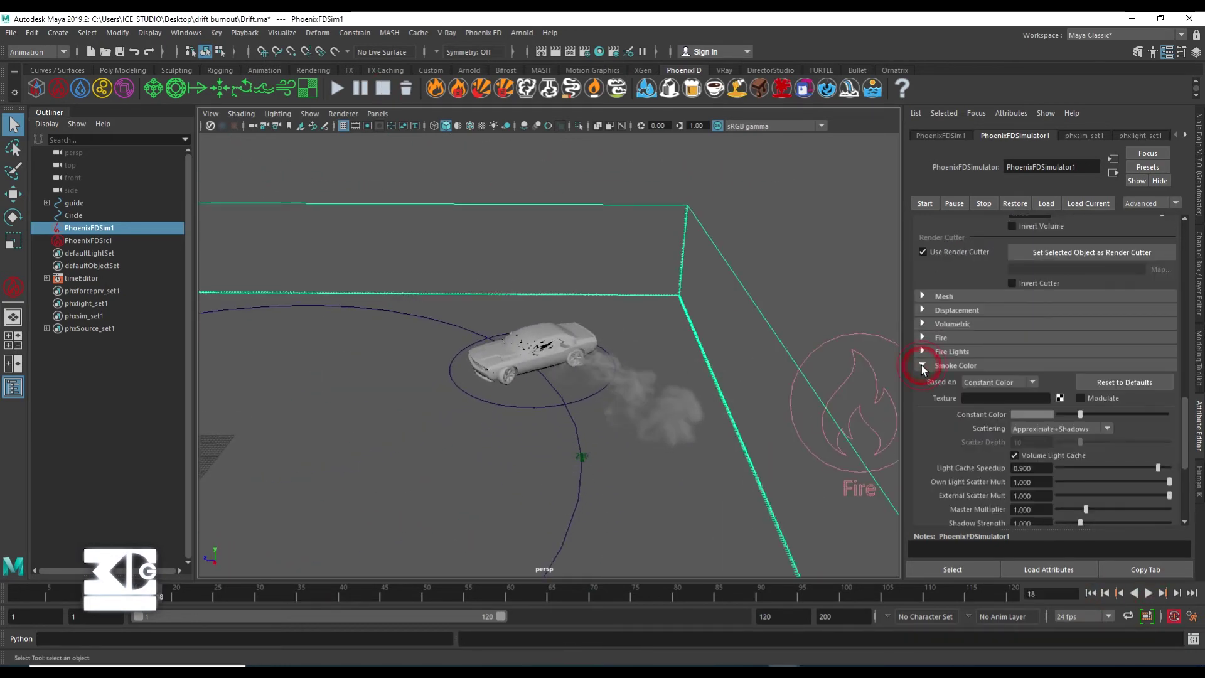
Step: Brighten the smoke colour toward white, set Simple Smoke Opacity to 0.7, and rewind to frame 1
{"action": "left_click_drag", "start_coordinate": [1082, 414], "coordinate": [1119, 414]}
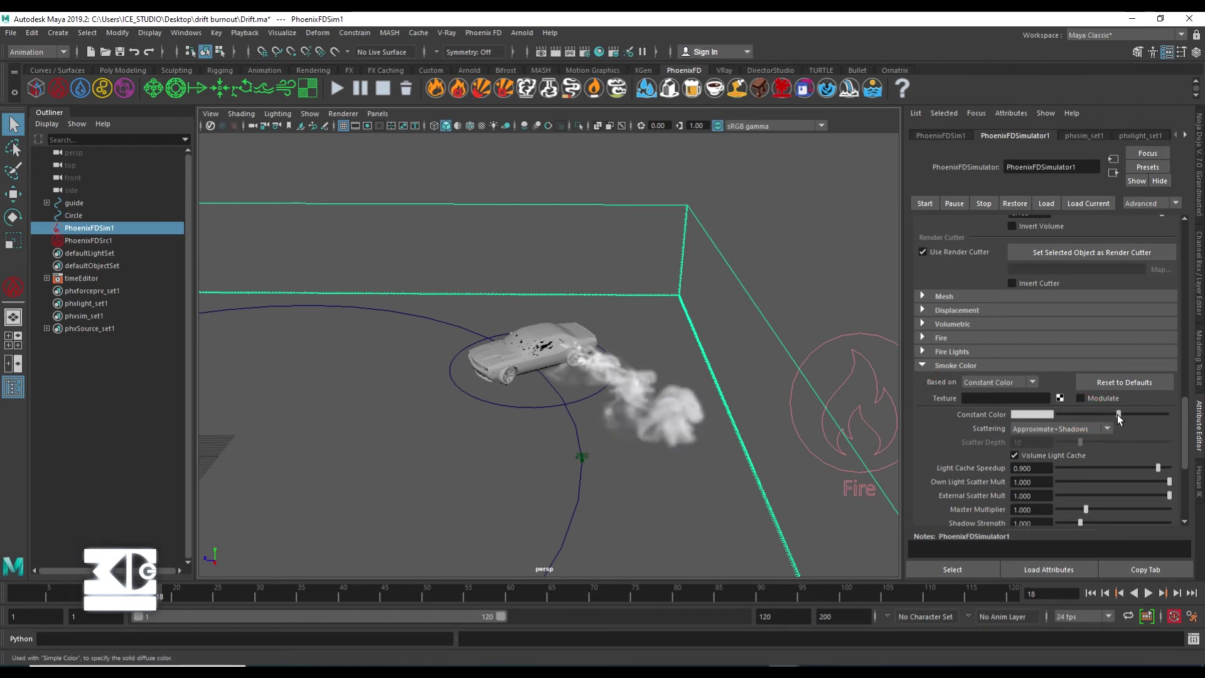
{"action": "left_click", "coordinate": [922, 365]}
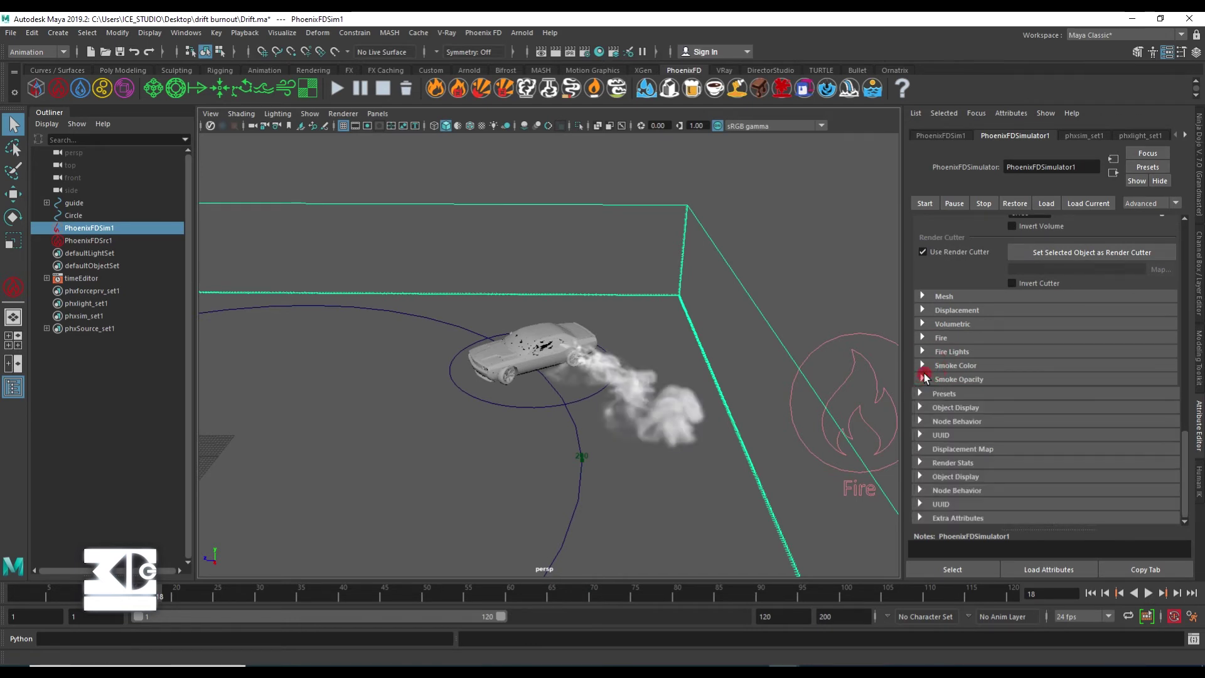
{"action": "left_click", "coordinate": [923, 379]}
{"action": "double_click", "coordinate": [1035, 429]}
{"action": "type", "text": "0.7"}
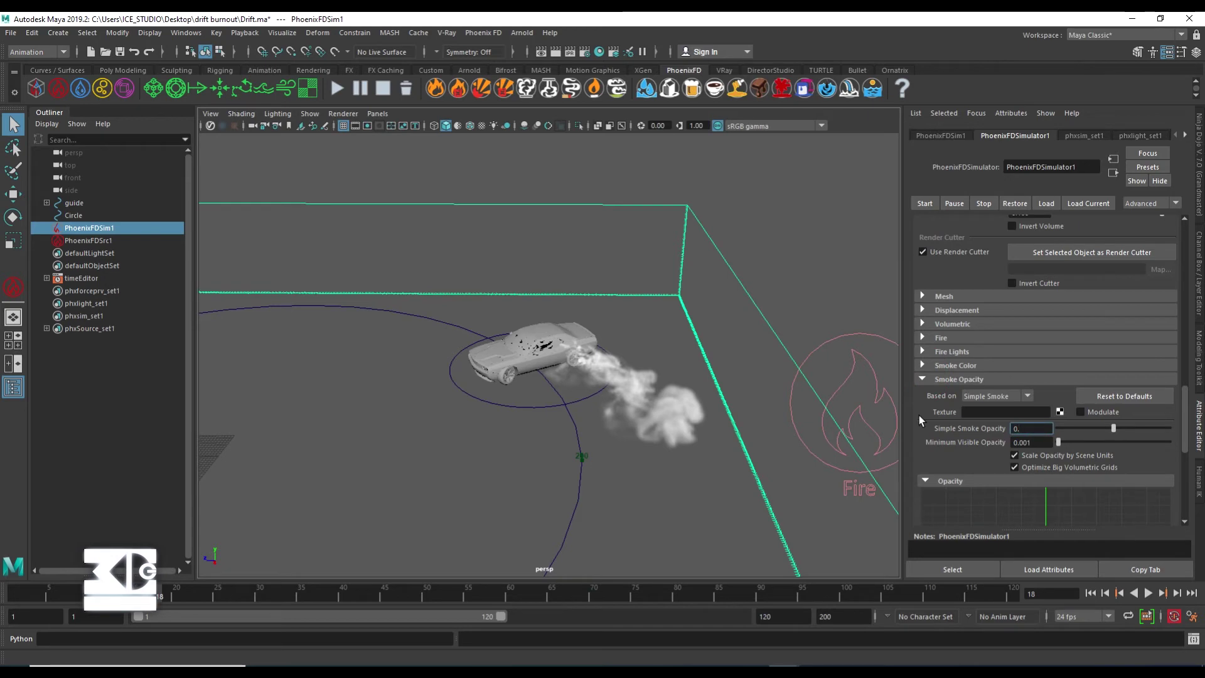
{"action": "key", "text": "Return"}
{"action": "mouse_move", "coordinate": [477, 351]}
{"action": "left_mouse_down", "text": "alt"}
{"action": "mouse_move", "coordinate": [622, 351]}
{"action": "mouse_move", "coordinate": [521, 349]}
{"action": "left_mouse_up", "text": "alt"}
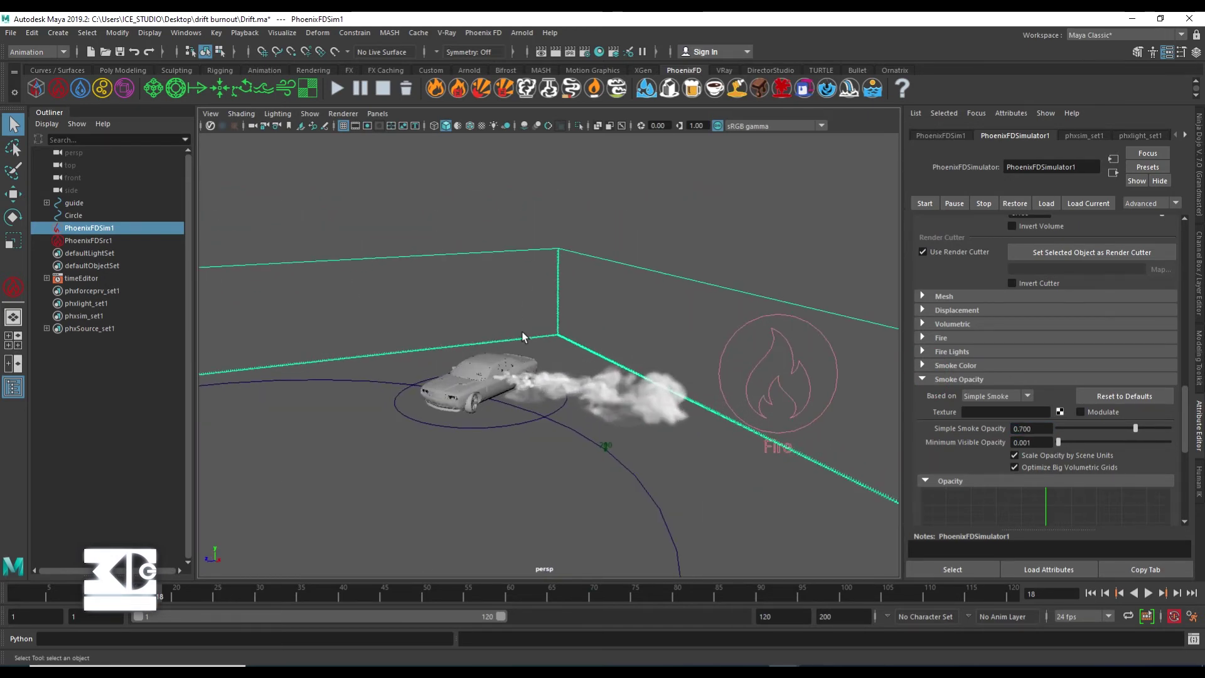
{"action": "right_click_drag", "start_coordinate": [483, 339], "coordinate": [530, 364], "text": "alt"}
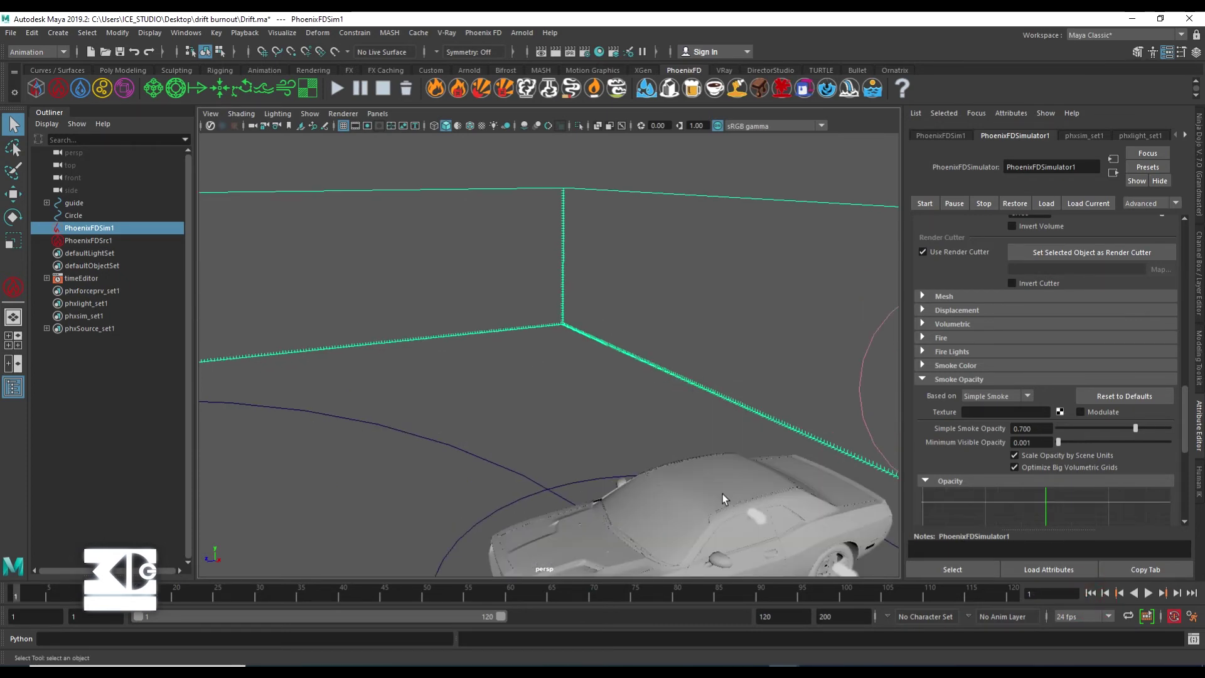
{"action": "left_click_drag", "start_coordinate": [722, 494], "coordinate": [507, 289], "text": "alt"}
Step: Give rear tires polySurface5 and polySurface7 a Motion Velocity Effect of 1.50
{"action": "right_click_drag", "start_coordinate": [507, 288], "coordinate": [627, 355], "text": "alt"}
{"action": "left_click", "coordinate": [636, 361]}
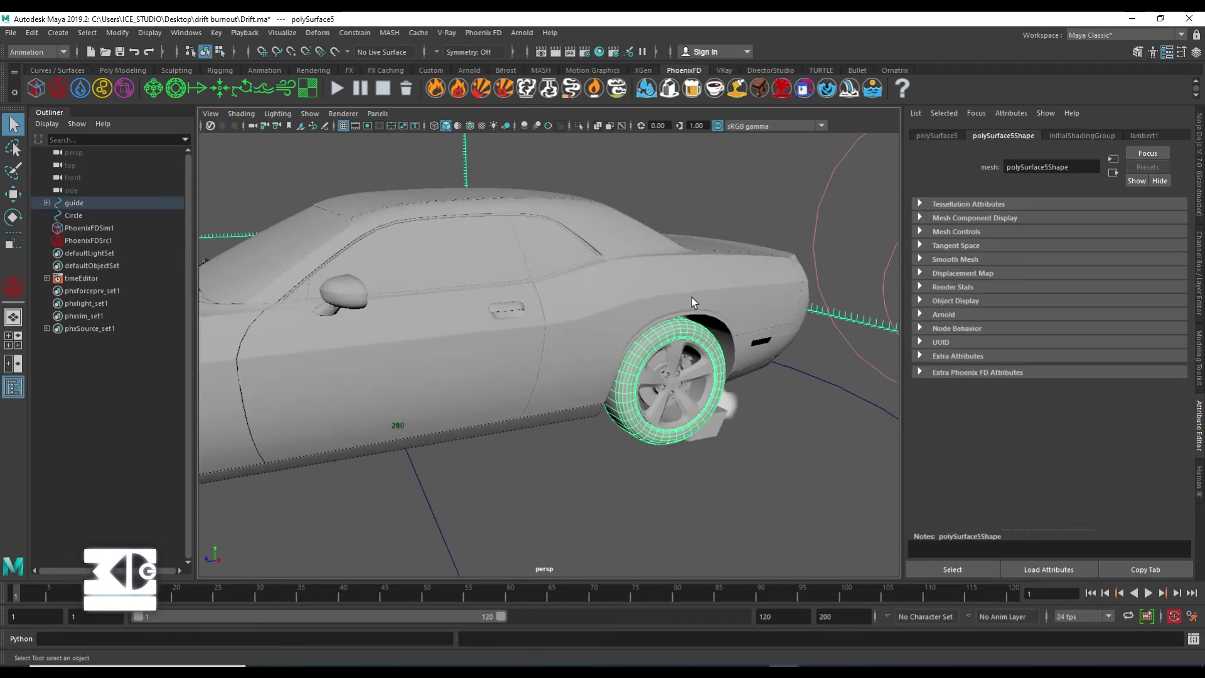
{"action": "left_click", "coordinate": [921, 372]}
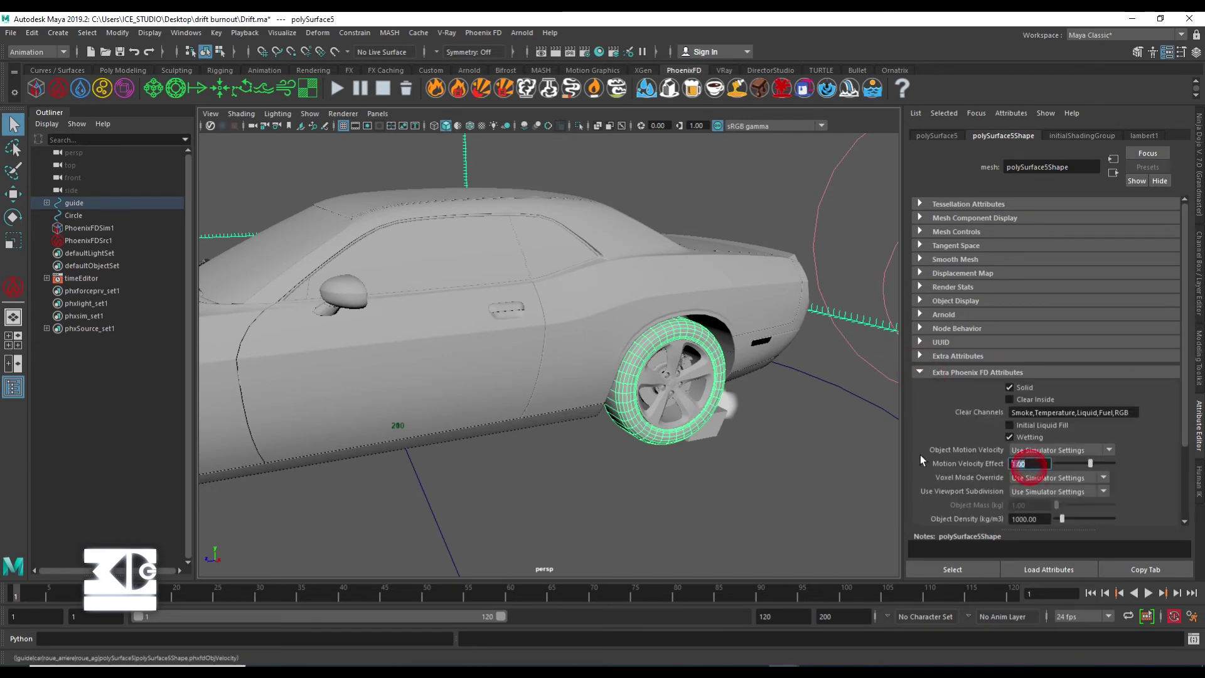
{"action": "type", "text": "1.5"}
{"action": "scroll", "coordinate": [681, 383], "scroll_direction": "down", "scroll_amount": 3}
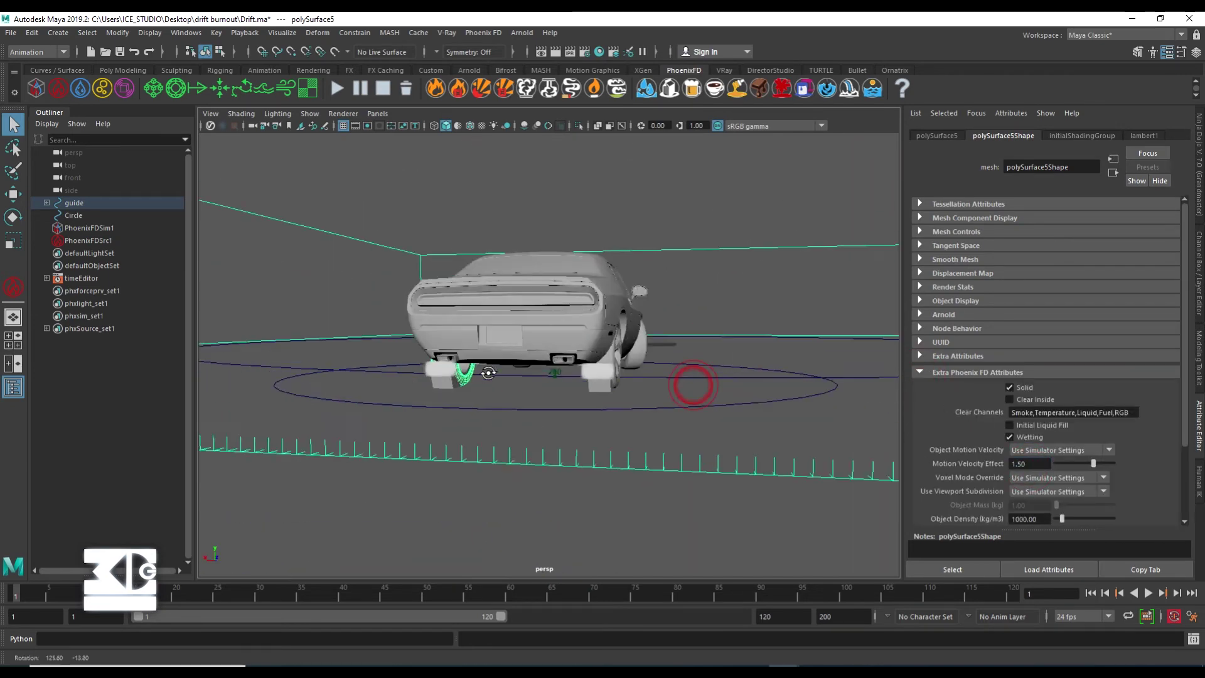
{"action": "mouse_move", "coordinate": [681, 382]}
{"action": "left_mouse_down", "text": "alt"}
{"action": "mouse_move", "coordinate": [685, 398]}
{"action": "mouse_move", "coordinate": [514, 382]}
{"action": "left_mouse_up", "text": "alt"}
{"action": "scroll", "coordinate": [686, 398], "scroll_direction": "up", "scroll_amount": 5}
{"action": "left_click", "coordinate": [502, 383]}
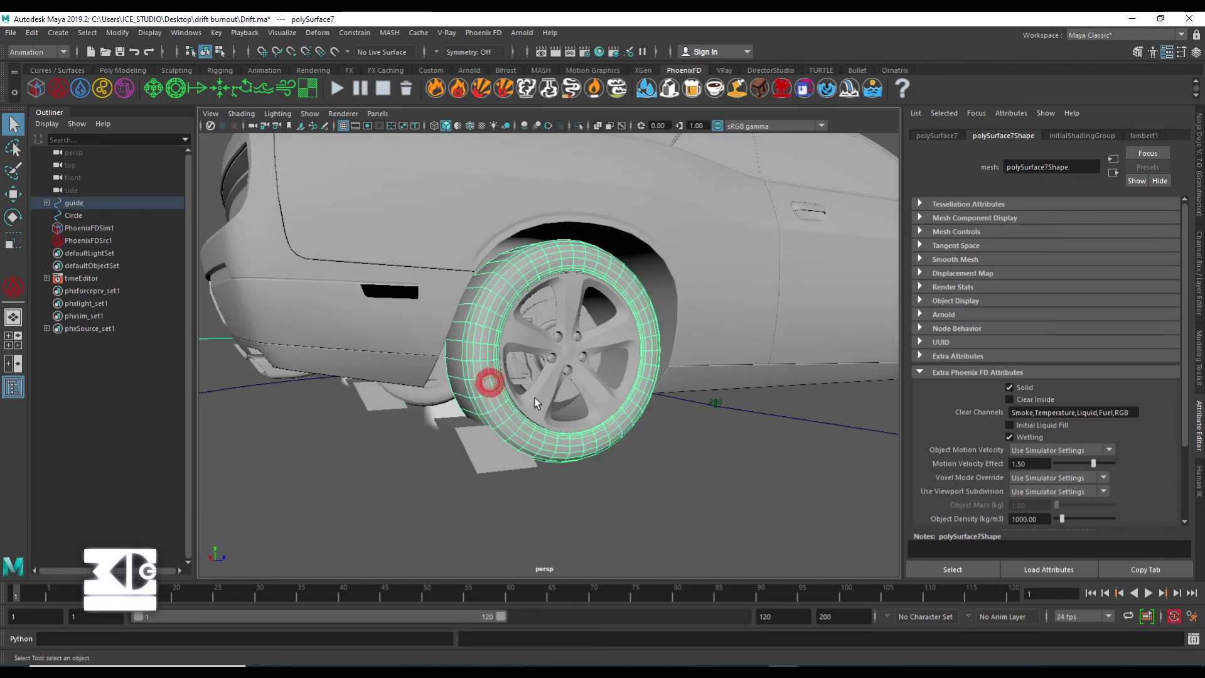
{"action": "type", "text": "1.5"}
{"action": "key", "text": "Return"}
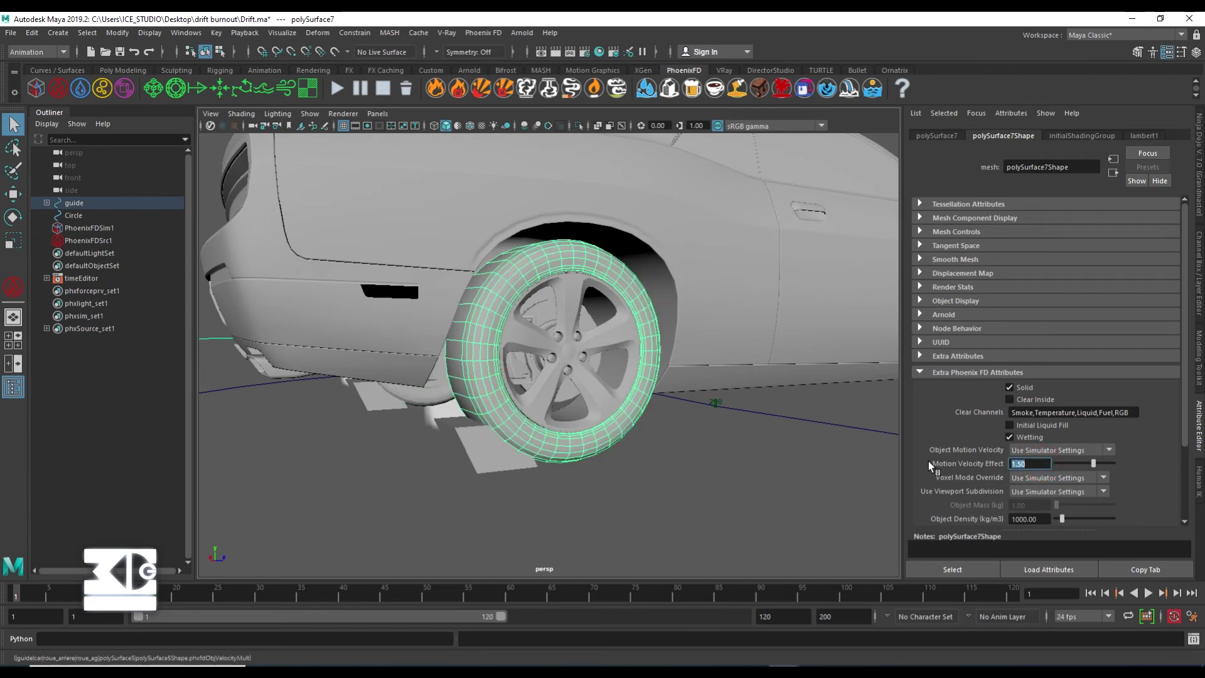
{"action": "scroll", "coordinate": [467, 310], "scroll_direction": "down", "scroll_amount": 5}
{"action": "left_click_drag", "start_coordinate": [466, 311], "coordinate": [584, 304], "text": "alt"}
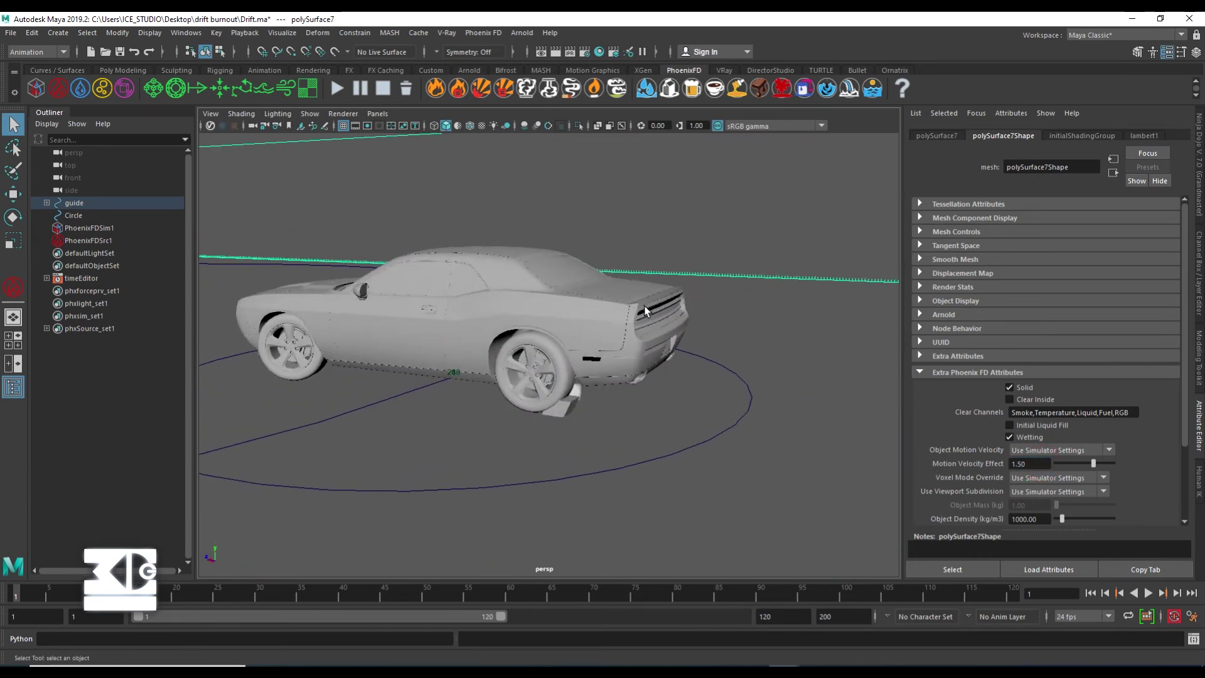
{"action": "scroll", "coordinate": [584, 304], "scroll_direction": "down", "scroll_amount": 3}
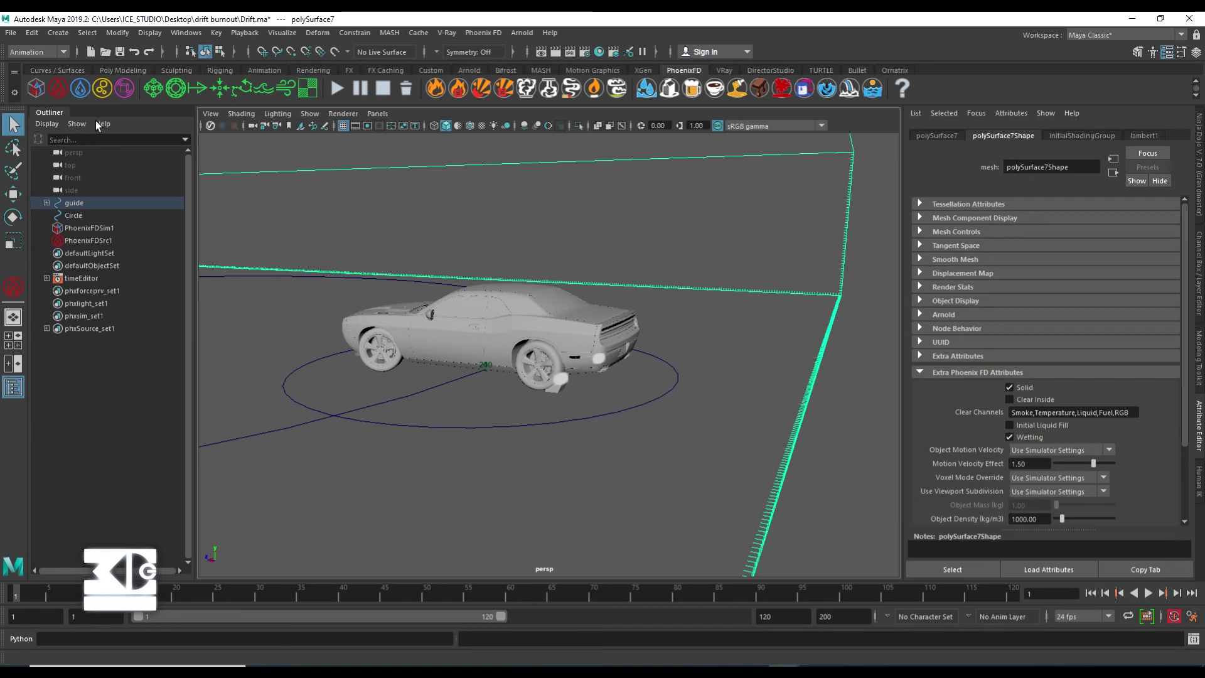
{"action": "left_click", "coordinate": [130, 70]}
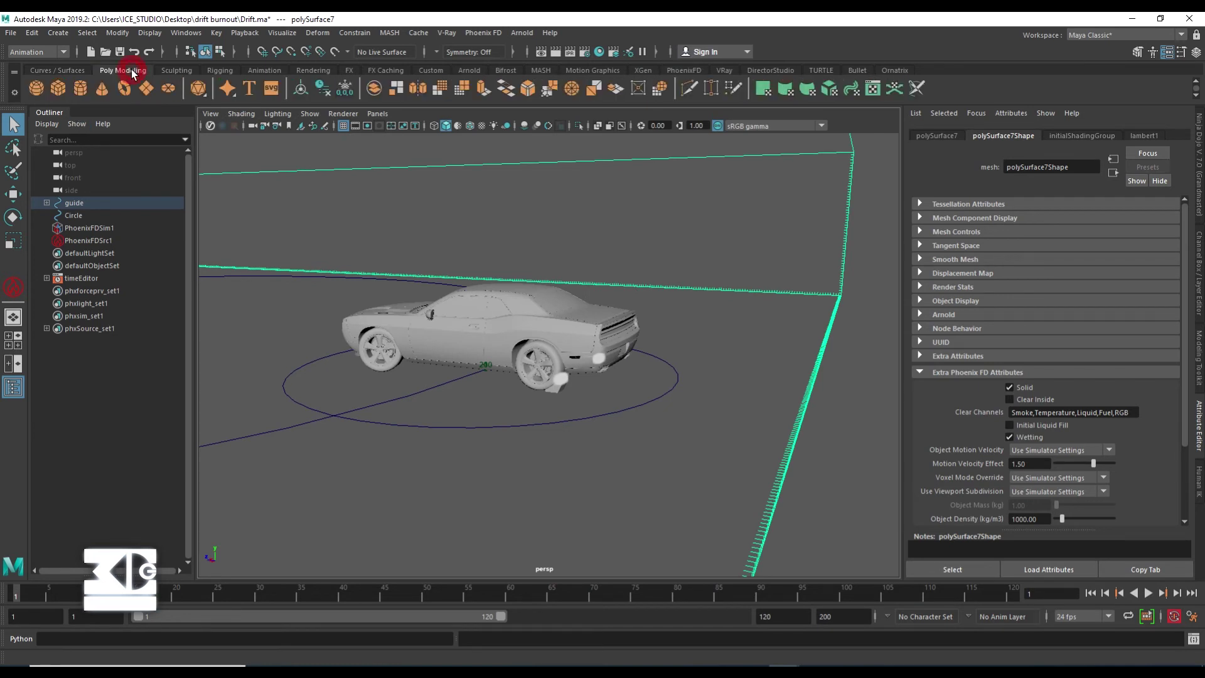
Step: Create a new cylinder, pCylinder1, and snap it into the rear wheel
{"action": "left_click", "coordinate": [80, 88]}
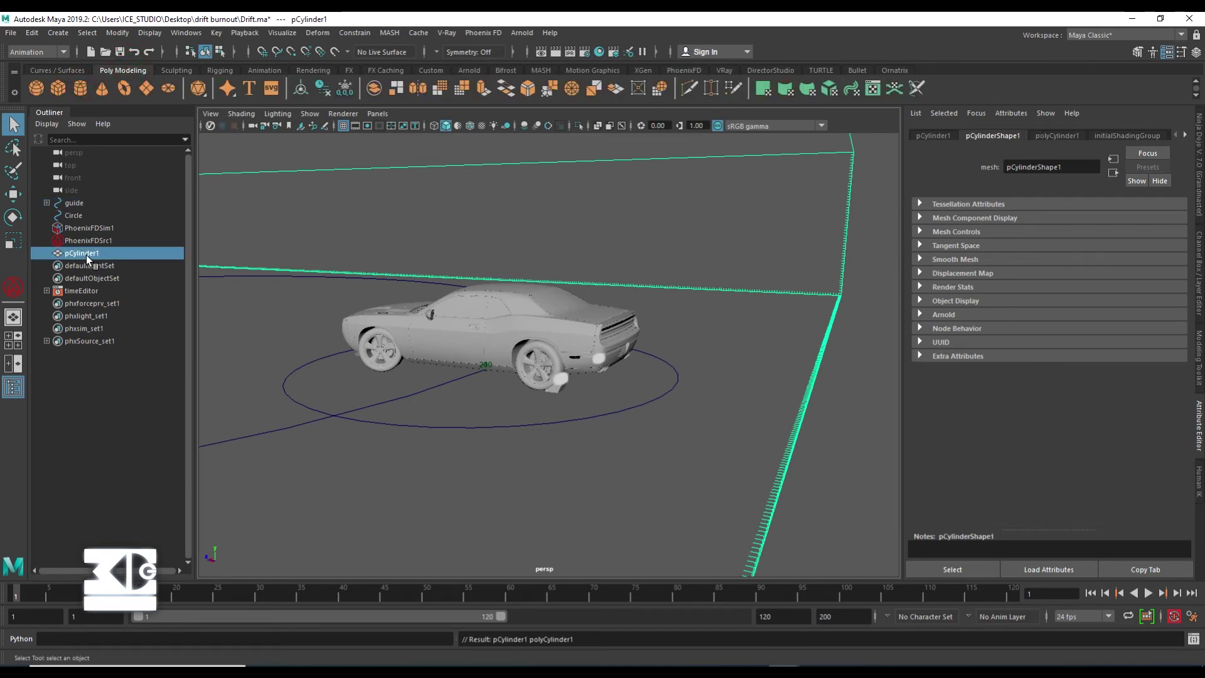
{"action": "scroll", "coordinate": [571, 364], "scroll_direction": "up", "scroll_amount": 5}
{"action": "left_click", "coordinate": [573, 369]}
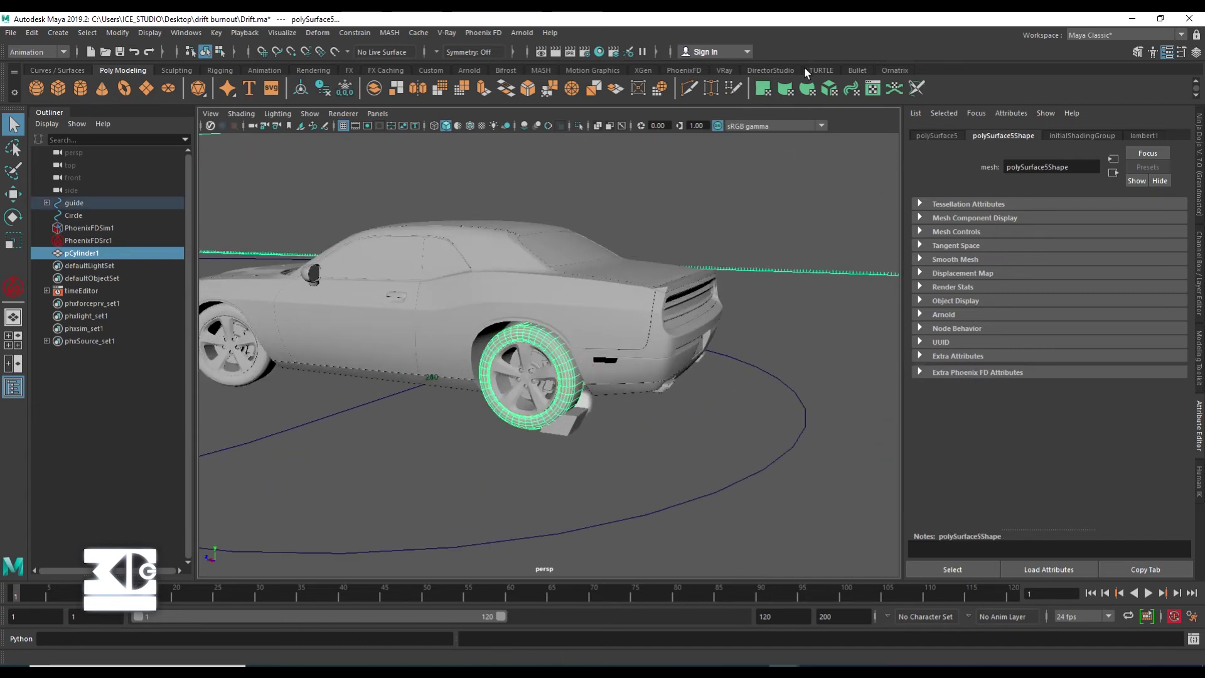
{"action": "left_click", "coordinate": [760, 71]}
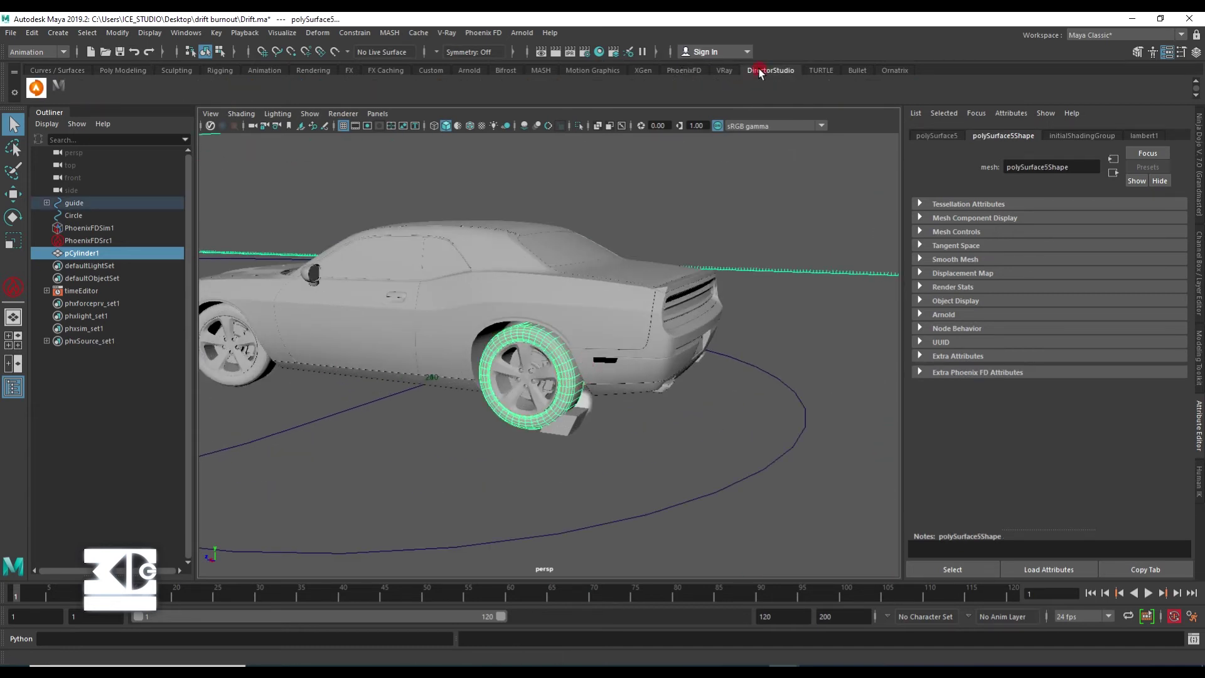
{"action": "left_click", "coordinate": [60, 87]}
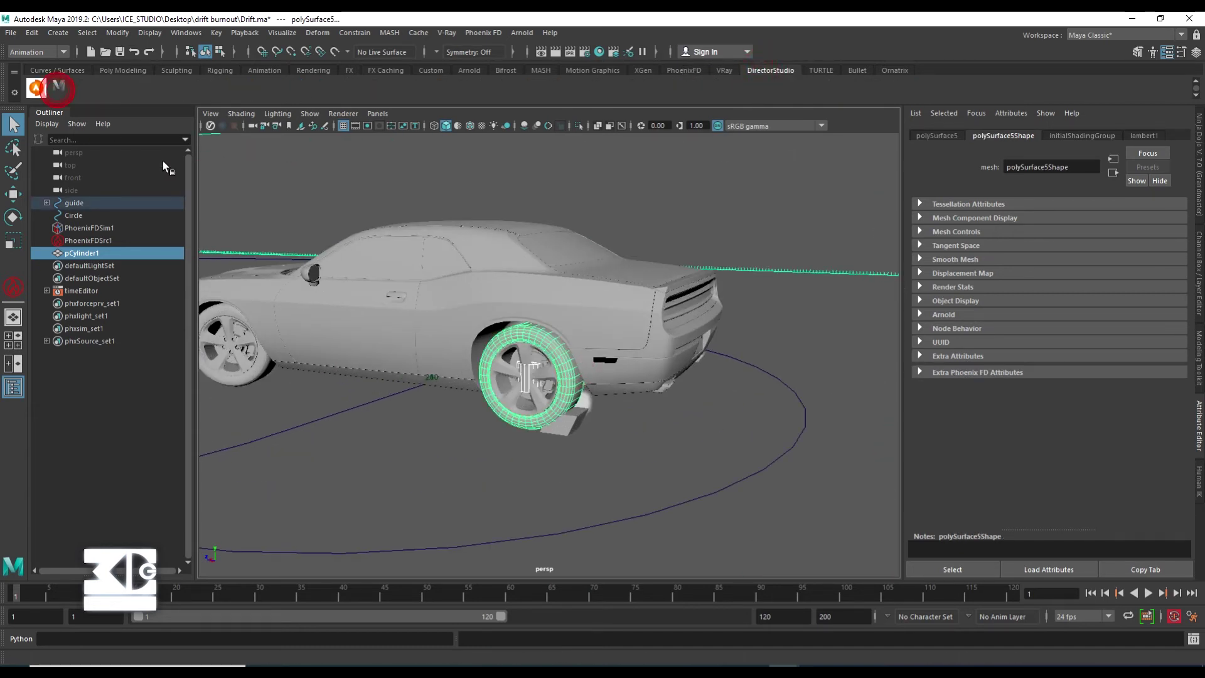
{"action": "left_click", "coordinate": [87, 254]}
{"action": "left_click", "coordinate": [934, 135]}
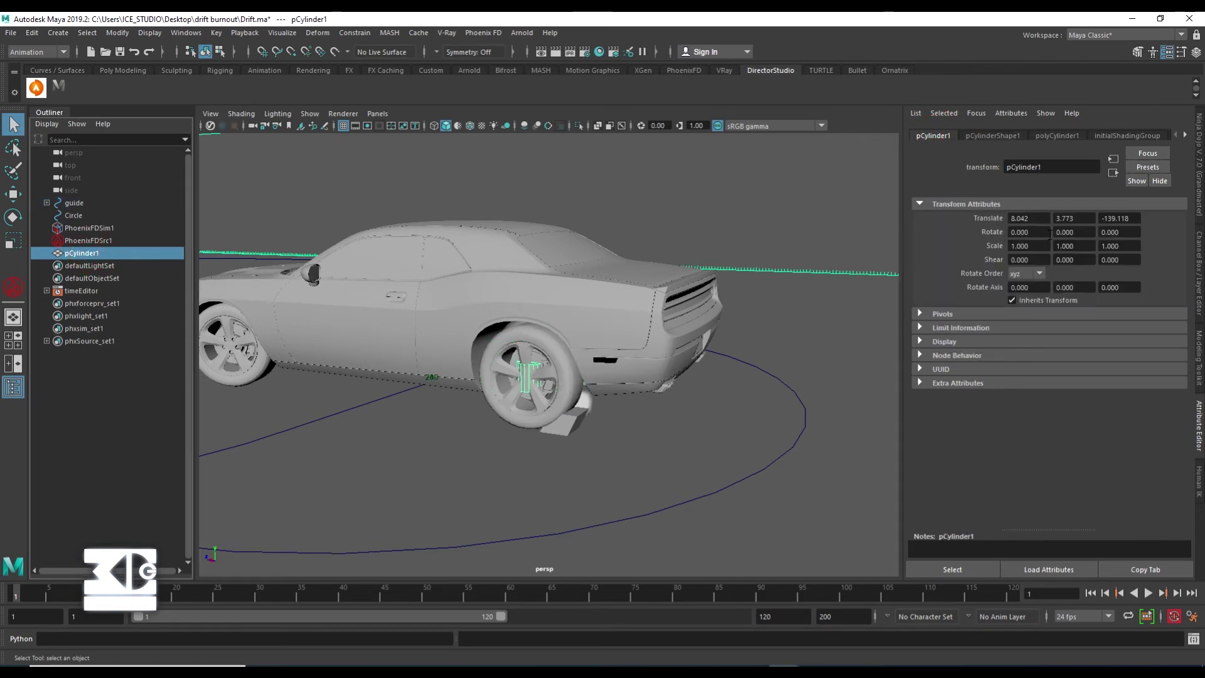
Step: Rotate the cylinder 90° on X and Y, then scale it into a wheel-sized flat disc
{"action": "type", "text": "90"}
{"action": "key", "text": "Return"}
{"action": "key", "text": "Tab"}
{"action": "type", "text": "90"}
{"action": "key", "text": "Return"}
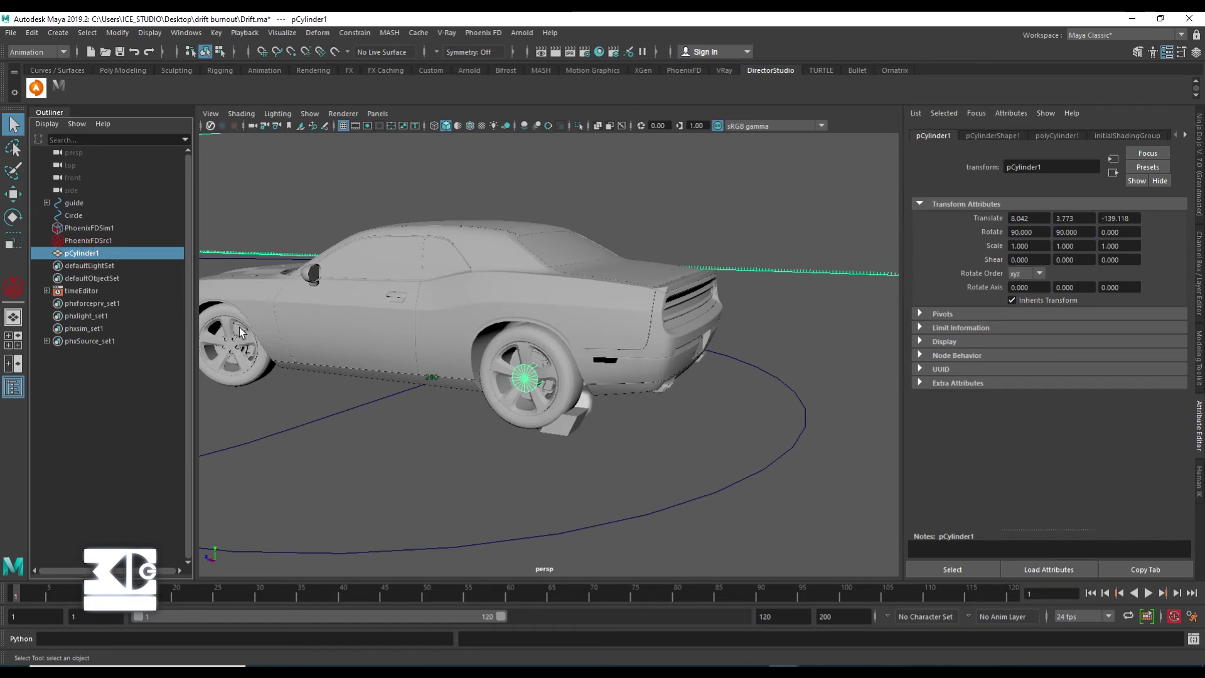
{"action": "key", "text": "r"}
{"action": "mouse_move", "coordinate": [531, 377]}
{"action": "left_mouse_down"}
{"action": "mouse_move", "coordinate": [601, 382]}
{"action": "mouse_move", "coordinate": [570, 398]}
{"action": "left_mouse_up"}
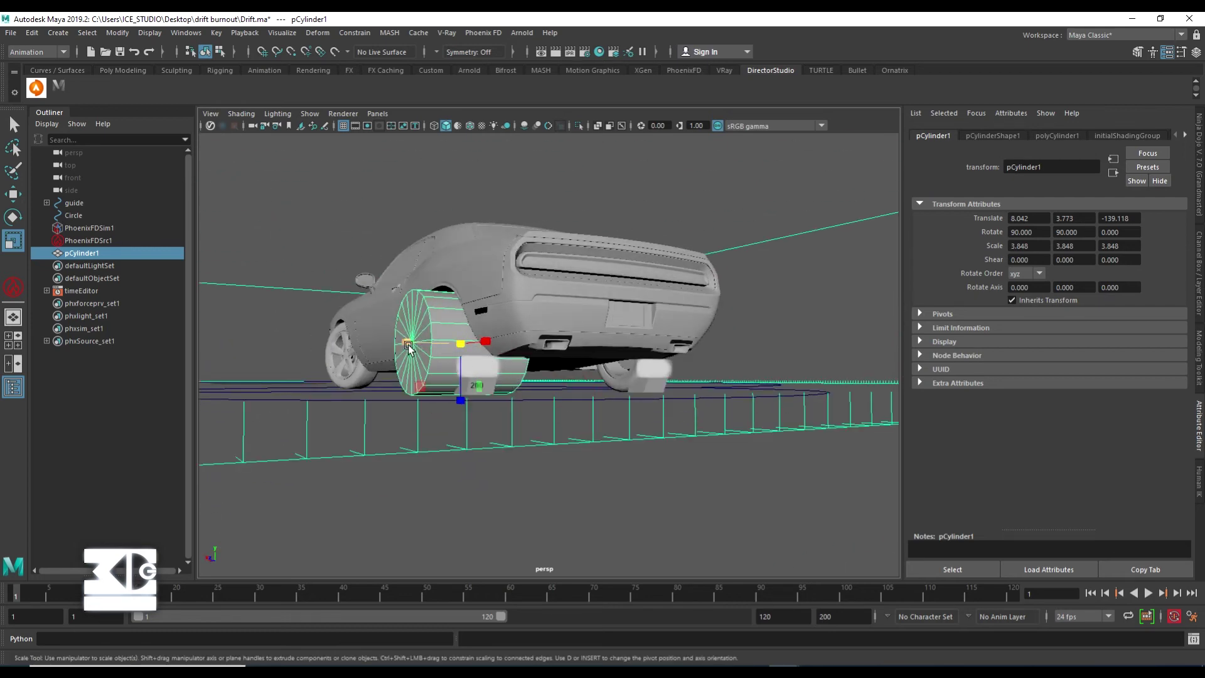
{"action": "left_click_drag", "start_coordinate": [408, 346], "coordinate": [503, 339]}
{"action": "scroll", "coordinate": [460, 345], "scroll_direction": "up", "scroll_amount": 5}
{"action": "scroll", "coordinate": [452, 344], "scroll_direction": "up", "scroll_amount": 3}
Step: Raise the cylinder's axis subdivisions to 50 and isolate it in the view
{"action": "key", "text": "t"}
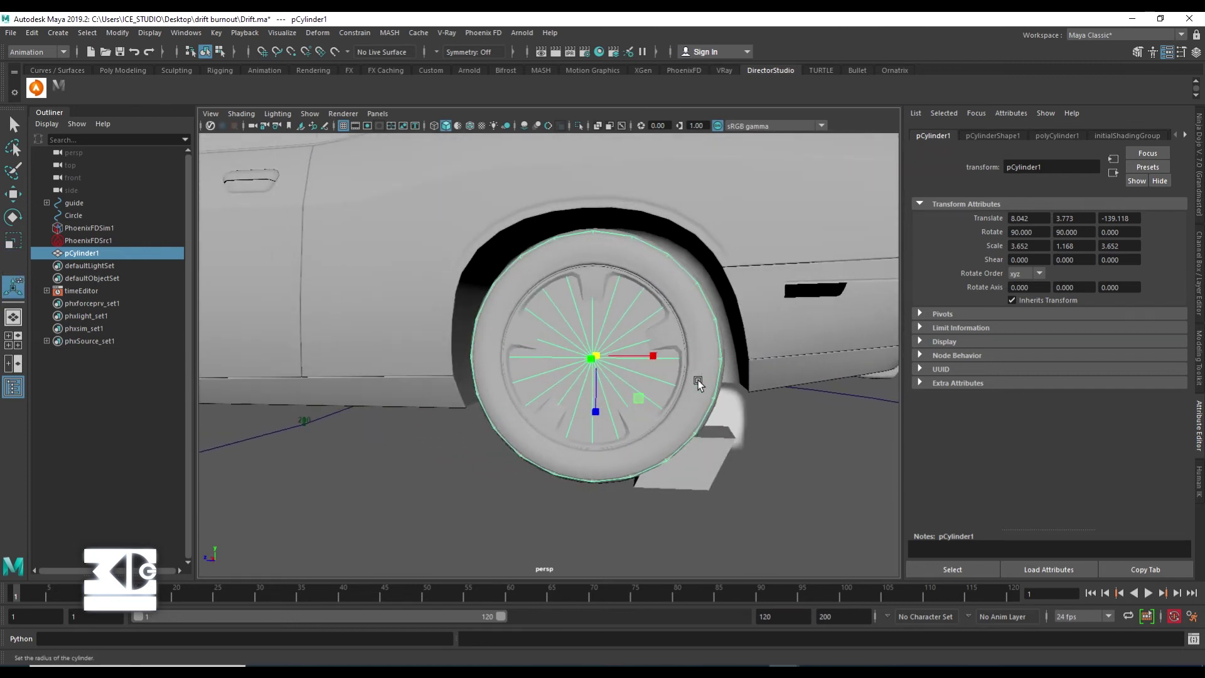
{"action": "scroll", "coordinate": [698, 384], "scroll_direction": "down", "scroll_amount": 3}
{"action": "left_click", "coordinate": [815, 495]}
{"action": "left_click_drag", "start_coordinate": [815, 495], "coordinate": [1042, 501]}
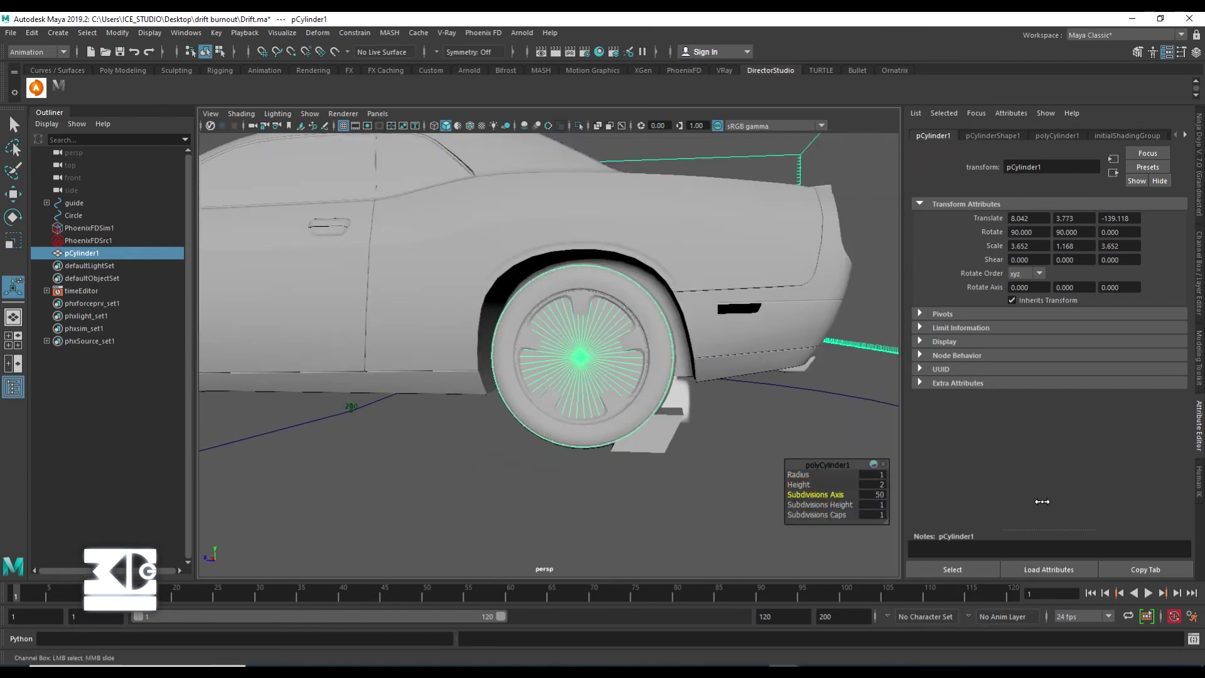
{"action": "left_click", "coordinate": [343, 114]}
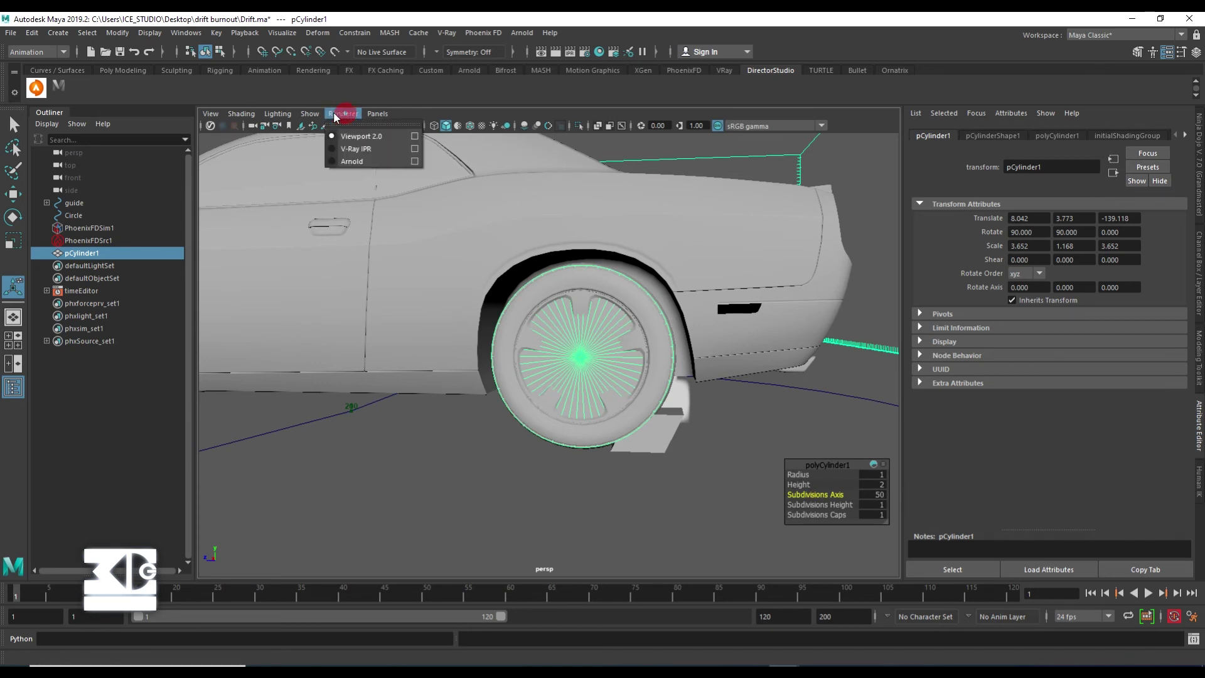
{"action": "left_click", "coordinate": [465, 147]}
Step: Select and delete the cylinder's end-cap faces, leaving an open band
{"action": "scroll", "coordinate": [565, 282], "scroll_direction": "up", "scroll_amount": 3}
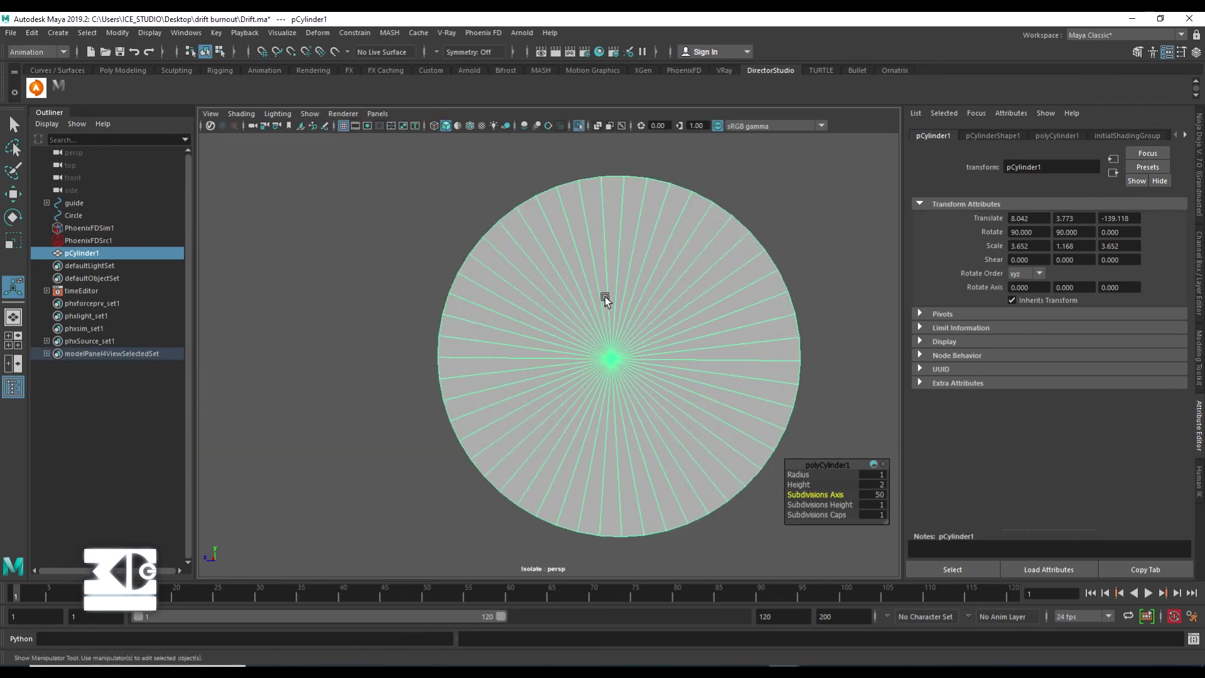
{"action": "left_click_drag", "start_coordinate": [653, 309], "coordinate": [529, 314], "text": "alt"}
{"action": "right_click", "coordinate": [529, 312]}
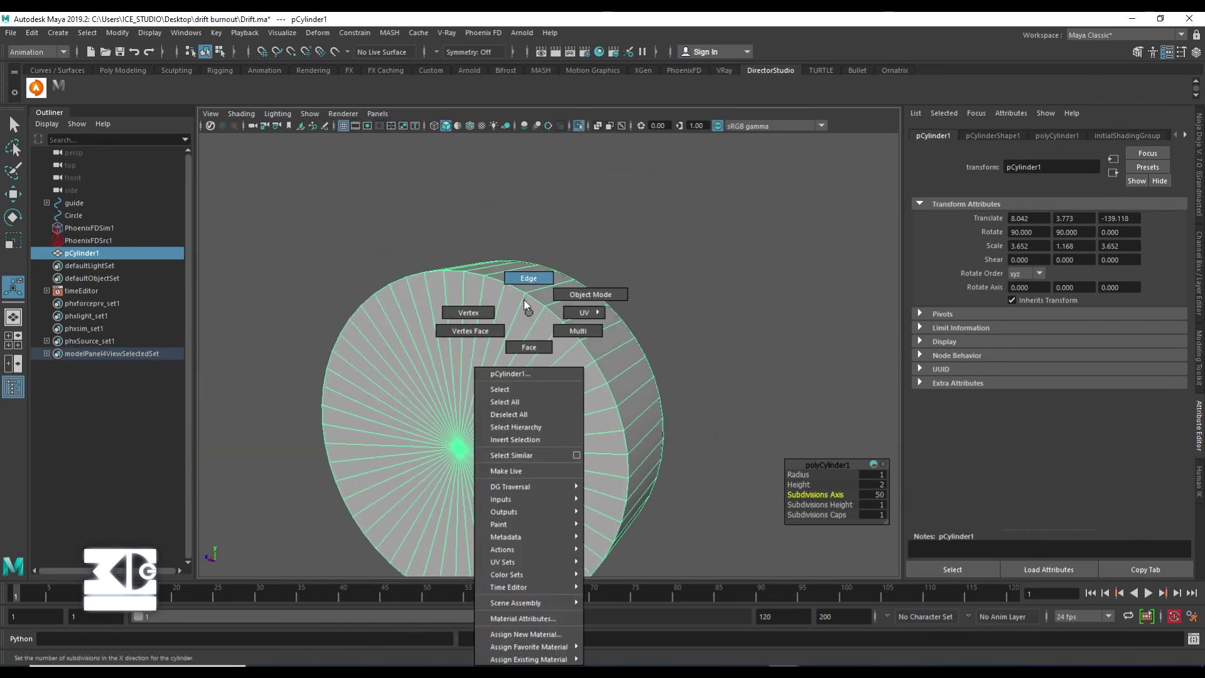
{"action": "left_click", "coordinate": [529, 346]}
{"action": "mouse_move", "coordinate": [526, 337]}
{"action": "left_mouse_down", "text": "alt"}
{"action": "mouse_move", "coordinate": [512, 333]}
{"action": "mouse_move", "coordinate": [607, 238]}
{"action": "mouse_move", "coordinate": [540, 274]}
{"action": "mouse_move", "coordinate": [708, 364]}
{"action": "mouse_move", "coordinate": [624, 242]}
{"action": "left_mouse_up", "text": "alt"}
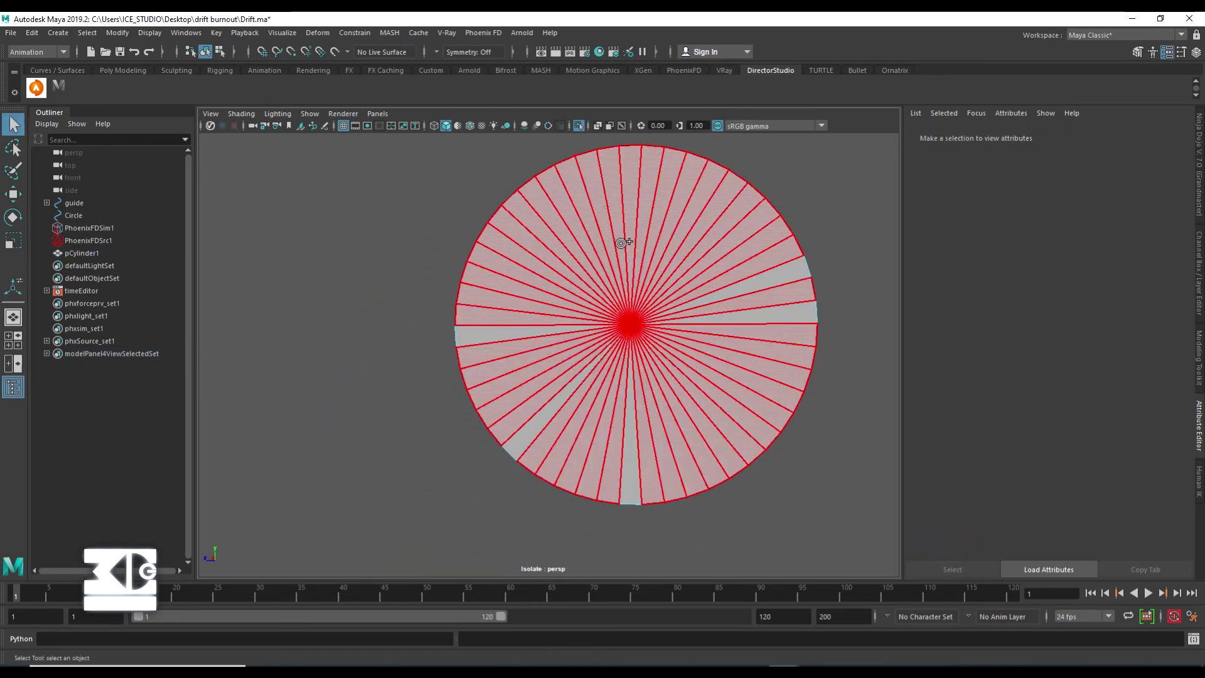
{"action": "left_click", "coordinate": [516, 333]}
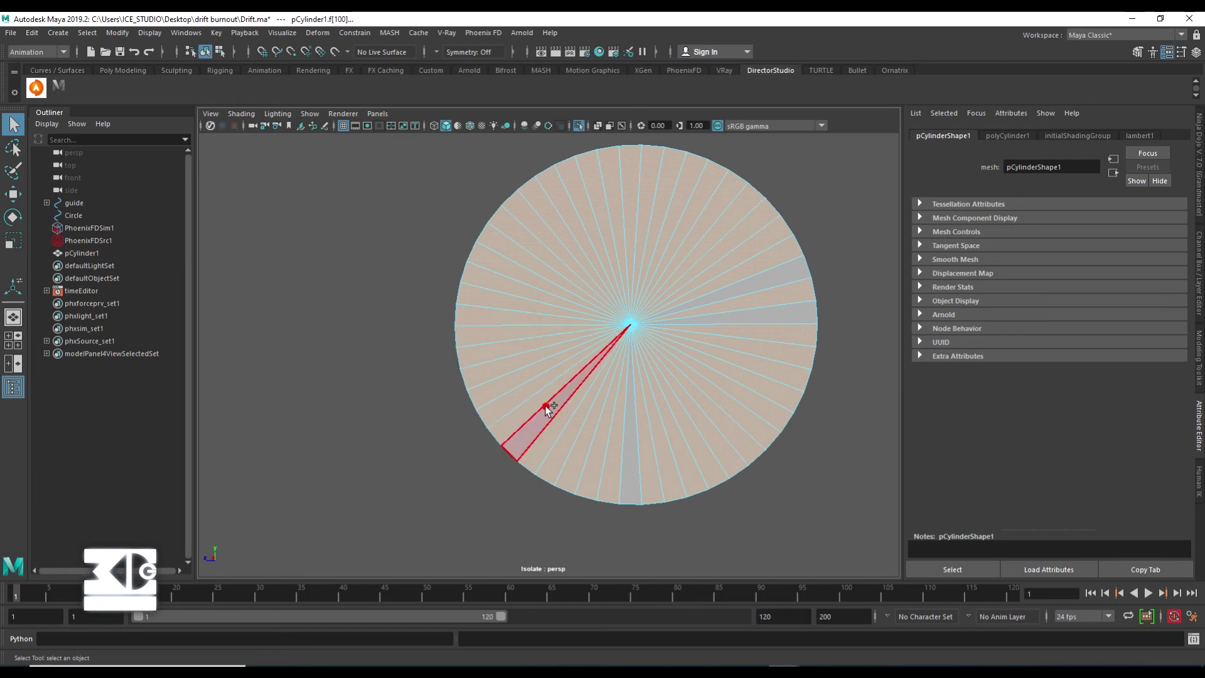
{"action": "left_click", "coordinate": [720, 320]}
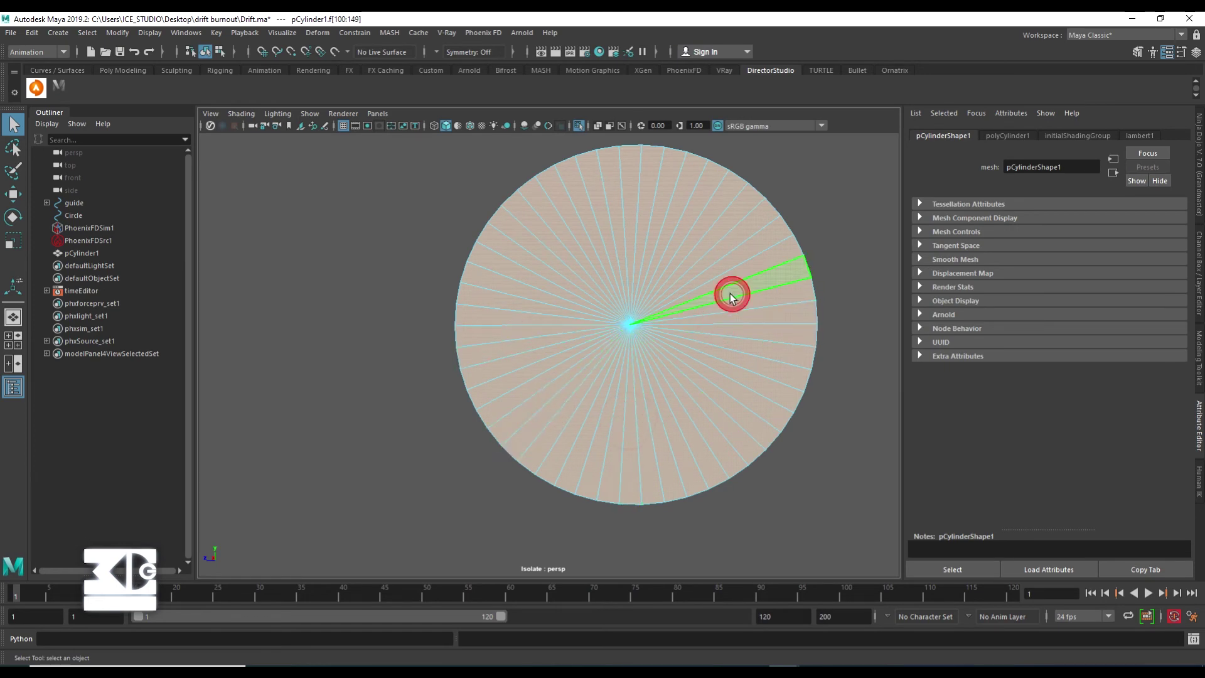
{"action": "mouse_move", "coordinate": [726, 305]}
{"action": "left_mouse_down", "text": "alt"}
{"action": "mouse_move", "coordinate": [613, 325]}
{"action": "mouse_move", "coordinate": [352, 326]}
{"action": "mouse_move", "coordinate": [506, 296]}
{"action": "left_mouse_up", "text": "alt"}
{"action": "right_click_drag", "start_coordinate": [428, 294], "coordinate": [464, 280]}
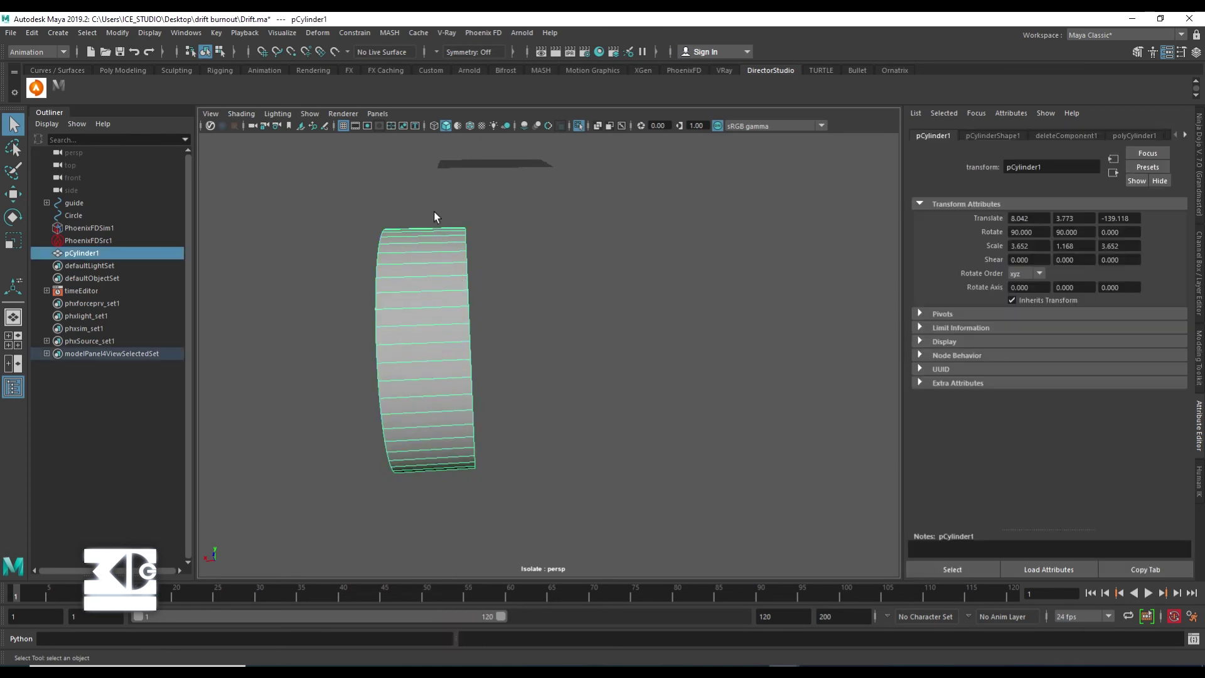
Step: Return to object mode and turn off isolation so the whole car scene shows
{"action": "left_click", "coordinate": [310, 113]}
{"action": "left_click", "coordinate": [465, 146]}
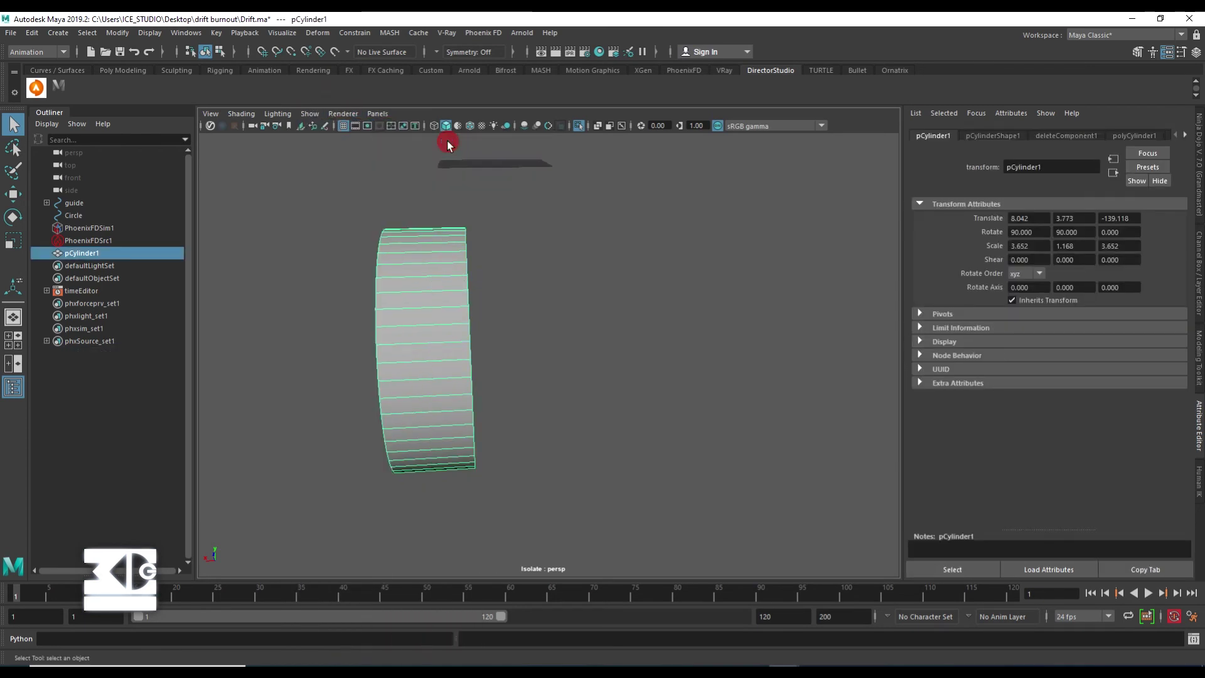
{"action": "scroll", "coordinate": [440, 280], "scroll_direction": "down", "scroll_amount": 3}
{"action": "scroll", "coordinate": [400, 287], "scroll_direction": "up", "scroll_amount": 2}
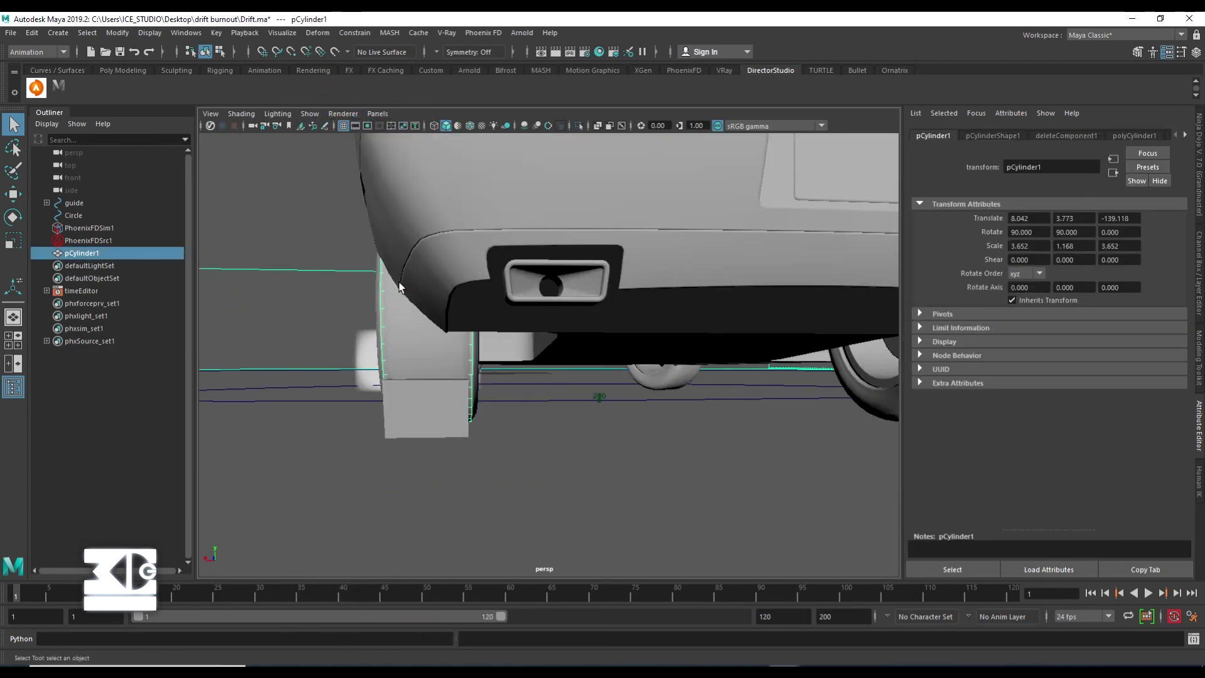
Step: Widen the band to a Y scale of 1.258 and duplicate it
{"action": "key", "text": "r"}
{"action": "mouse_move", "coordinate": [374, 306]}
{"action": "left_mouse_down"}
{"action": "mouse_move", "coordinate": [616, 341]}
{"action": "mouse_move", "coordinate": [368, 314]}
{"action": "left_mouse_up"}
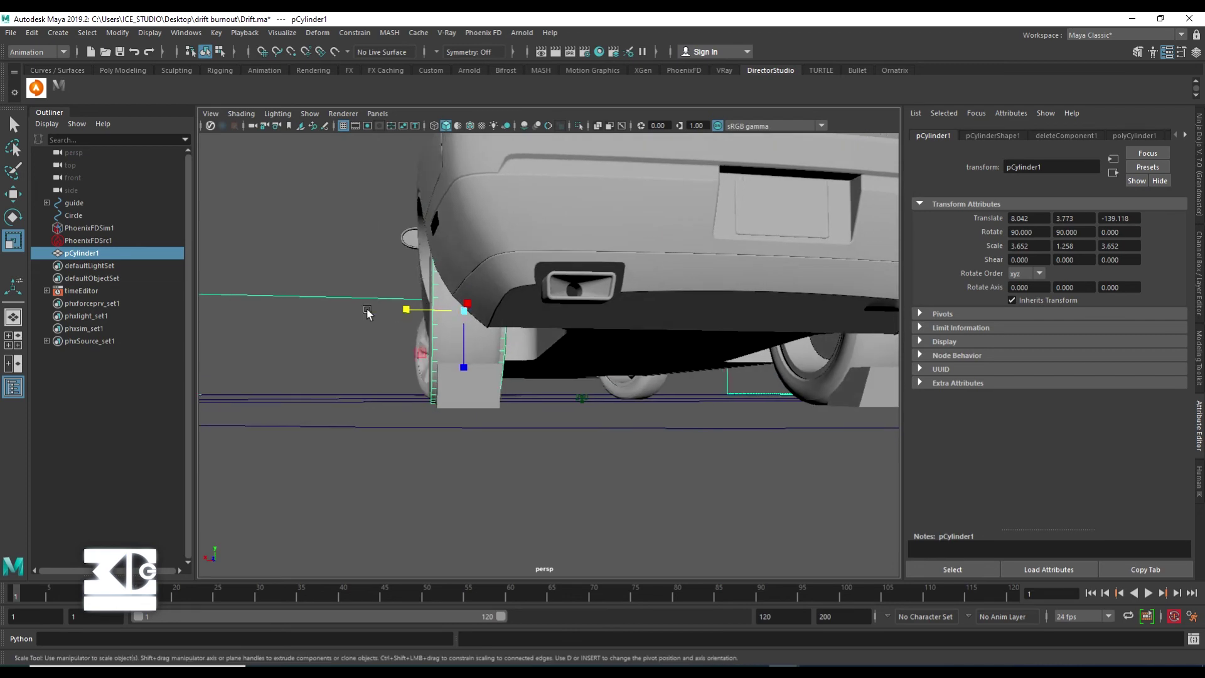
{"action": "key", "text": "ctrl+d"}
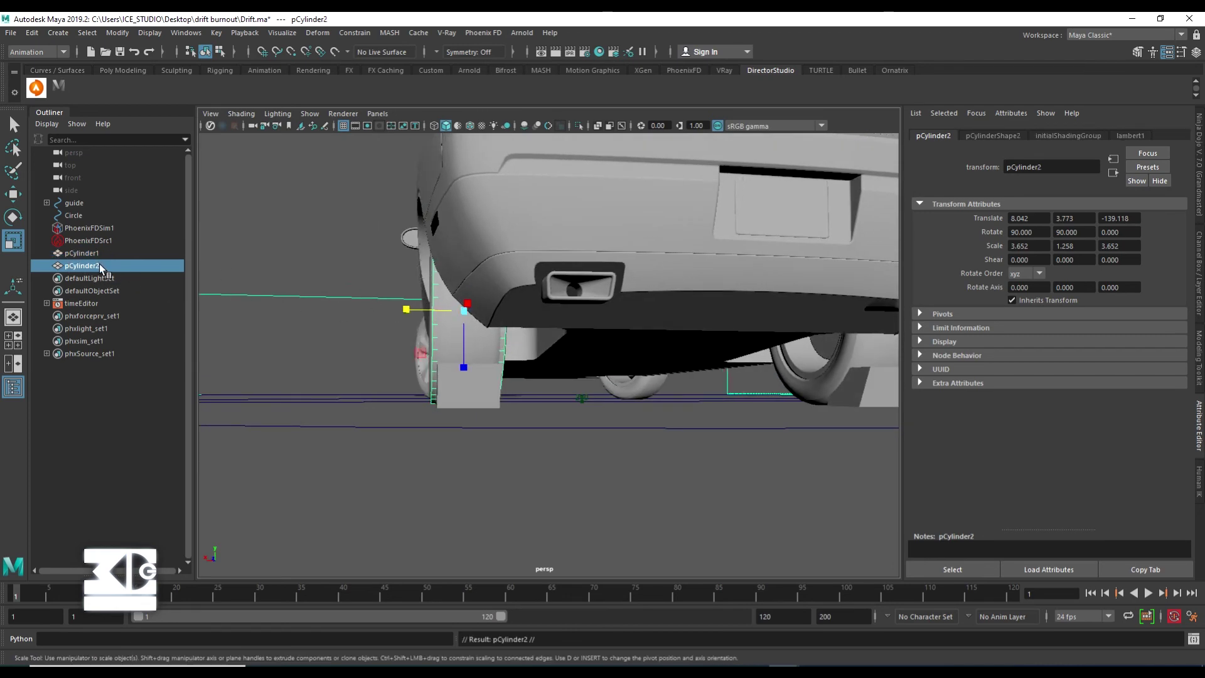
Step: Fit the duplicate band pCylinder2 onto the opposite rear wheel with X rotation -90
{"action": "right_click_drag", "start_coordinate": [404, 304], "coordinate": [412, 332], "text": "alt"}
{"action": "mouse_move", "coordinate": [411, 333]}
{"action": "left_mouse_down", "text": "alt"}
{"action": "mouse_move", "coordinate": [613, 350]}
{"action": "mouse_move", "coordinate": [544, 322]}
{"action": "left_mouse_up", "text": "alt"}
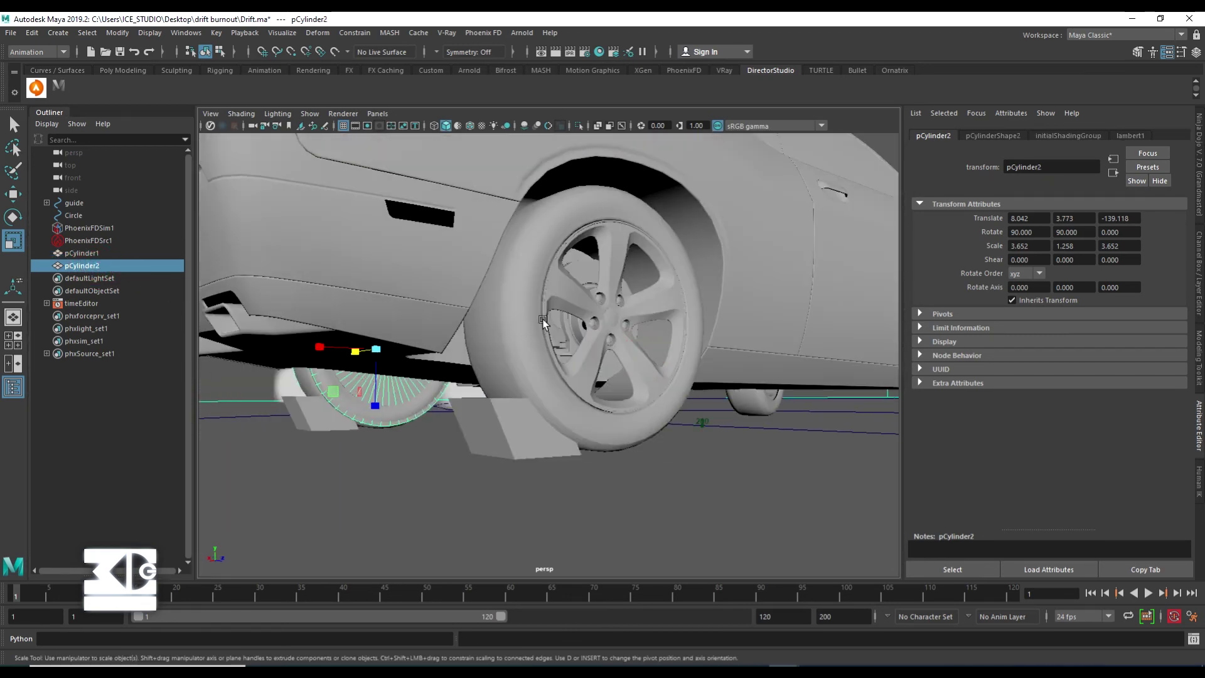
{"action": "left_click", "coordinate": [529, 302]}
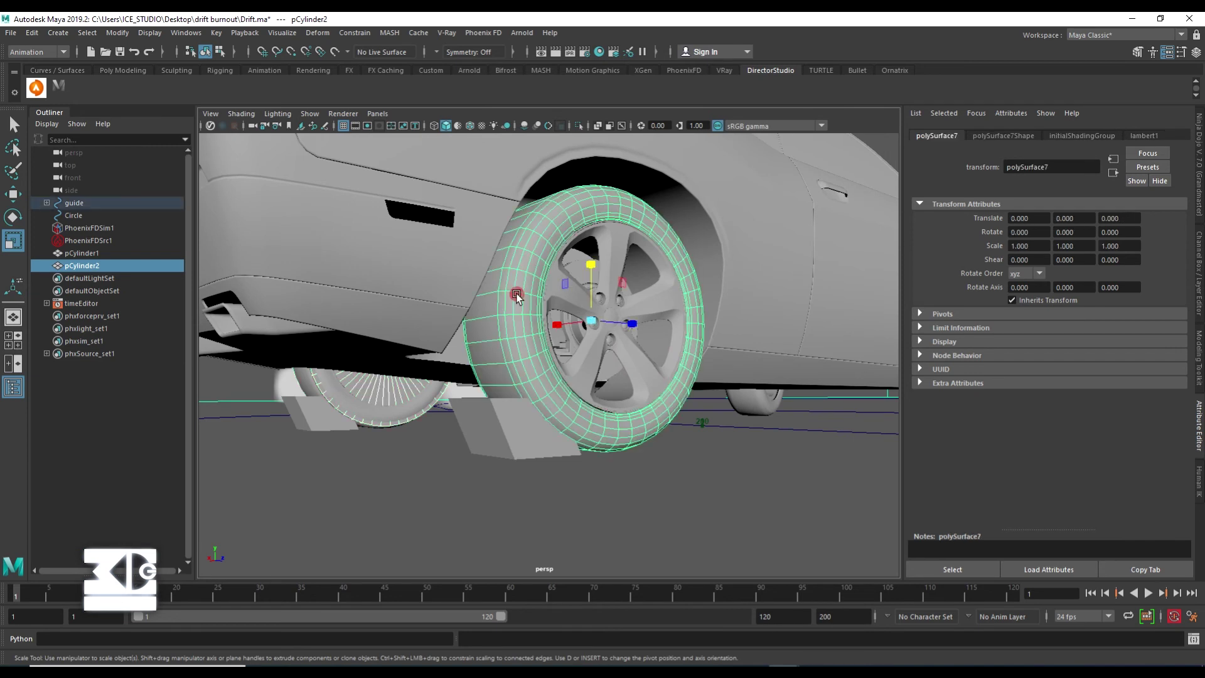
{"action": "left_click", "coordinate": [69, 89]}
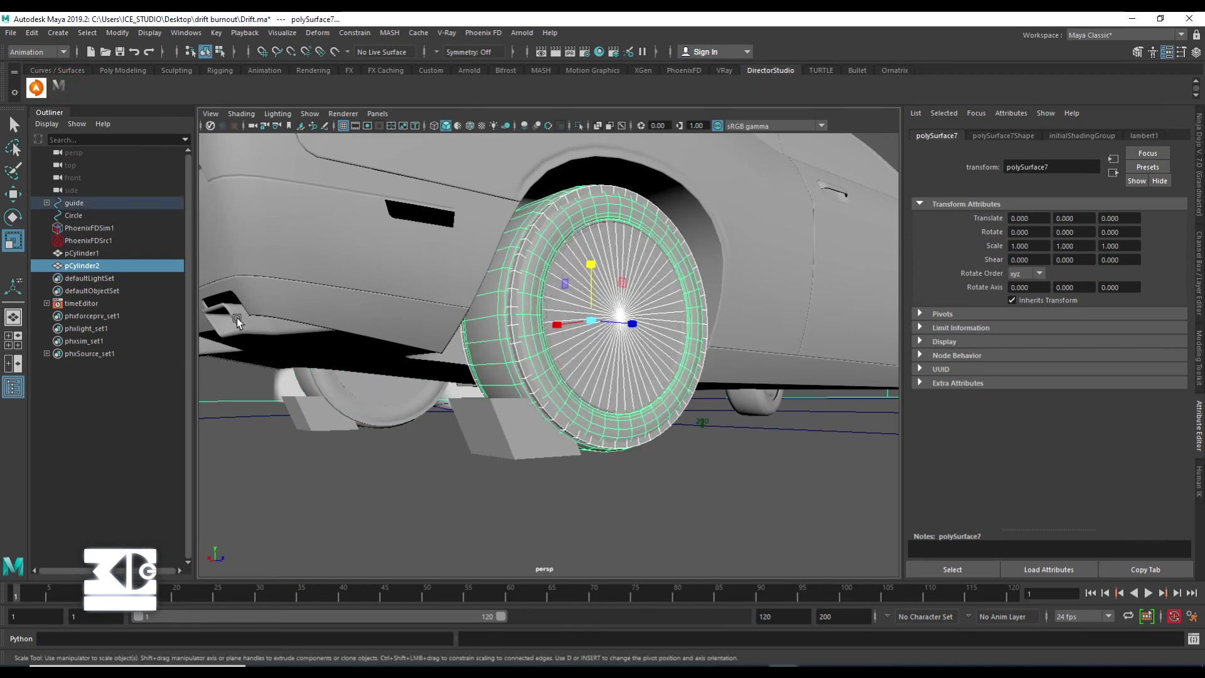
{"action": "left_click", "coordinate": [82, 265]}
{"action": "left_click_drag", "start_coordinate": [502, 296], "coordinate": [573, 300], "text": "alt"}
{"action": "double_click", "coordinate": [1015, 233]}
{"action": "type", "text": "-90"}
{"action": "key", "text": "Return"}
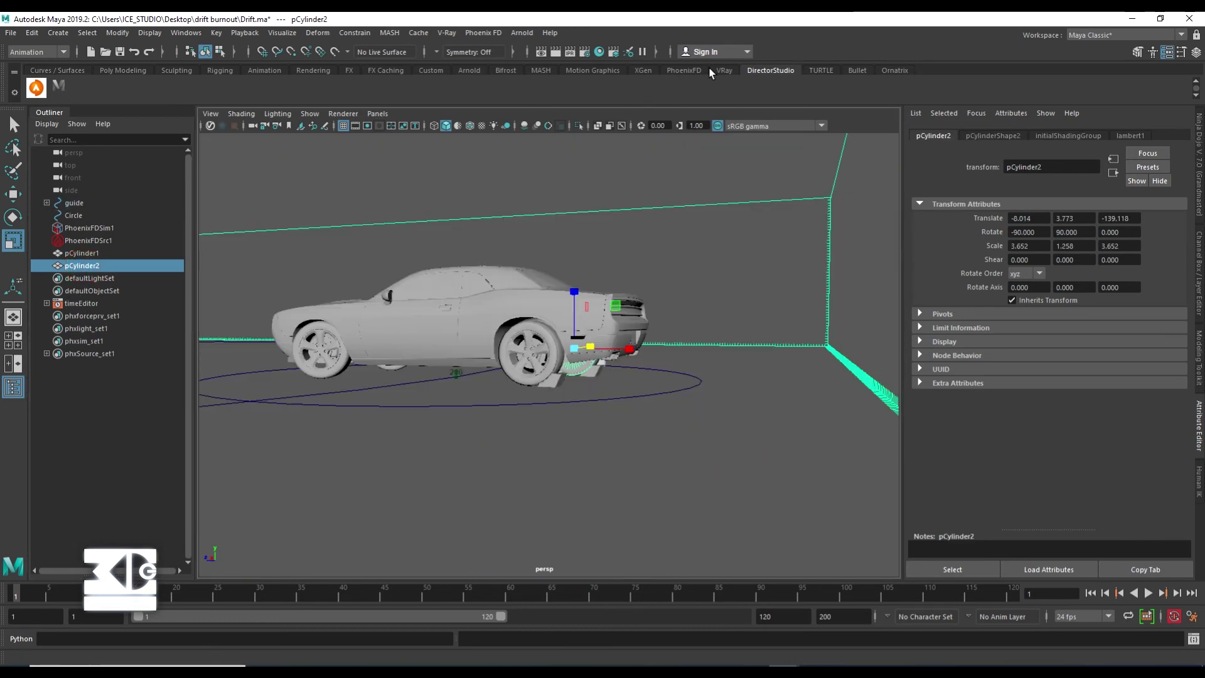
Step: Add a second Phoenix FD source, PhoenixFDSrc2, and select both wheel bands
{"action": "left_click", "coordinate": [684, 70]}
{"action": "right_click_drag", "start_coordinate": [728, 286], "coordinate": [667, 286], "text": "alt"}
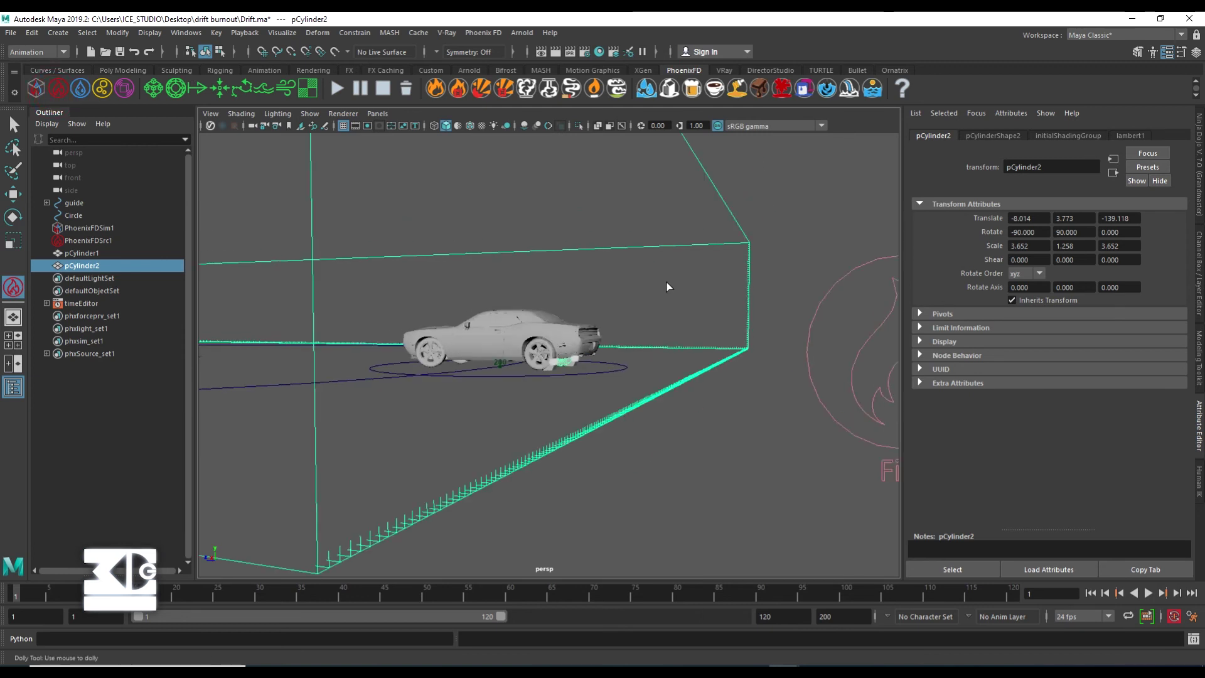
{"action": "left_click", "coordinate": [807, 259]}
{"action": "scroll", "coordinate": [691, 289], "scroll_direction": "down", "scroll_amount": 3}
{"action": "scroll", "coordinate": [628, 303], "scroll_direction": "up", "scroll_amount": 2}
{"action": "scroll", "coordinate": [634, 320], "scroll_direction": "up", "scroll_amount": 5}
{"action": "key", "text": "q"}
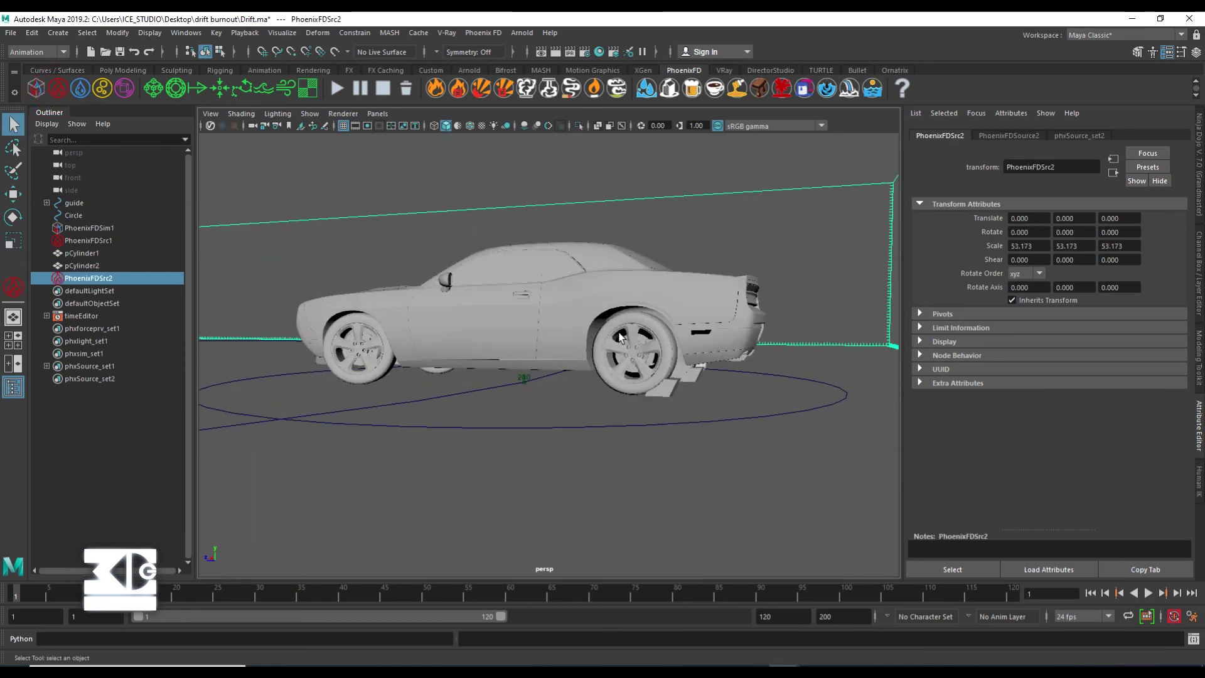
{"action": "scroll", "coordinate": [619, 337], "scroll_direction": "up", "scroll_amount": 2}
{"action": "left_click", "coordinate": [81, 253]}
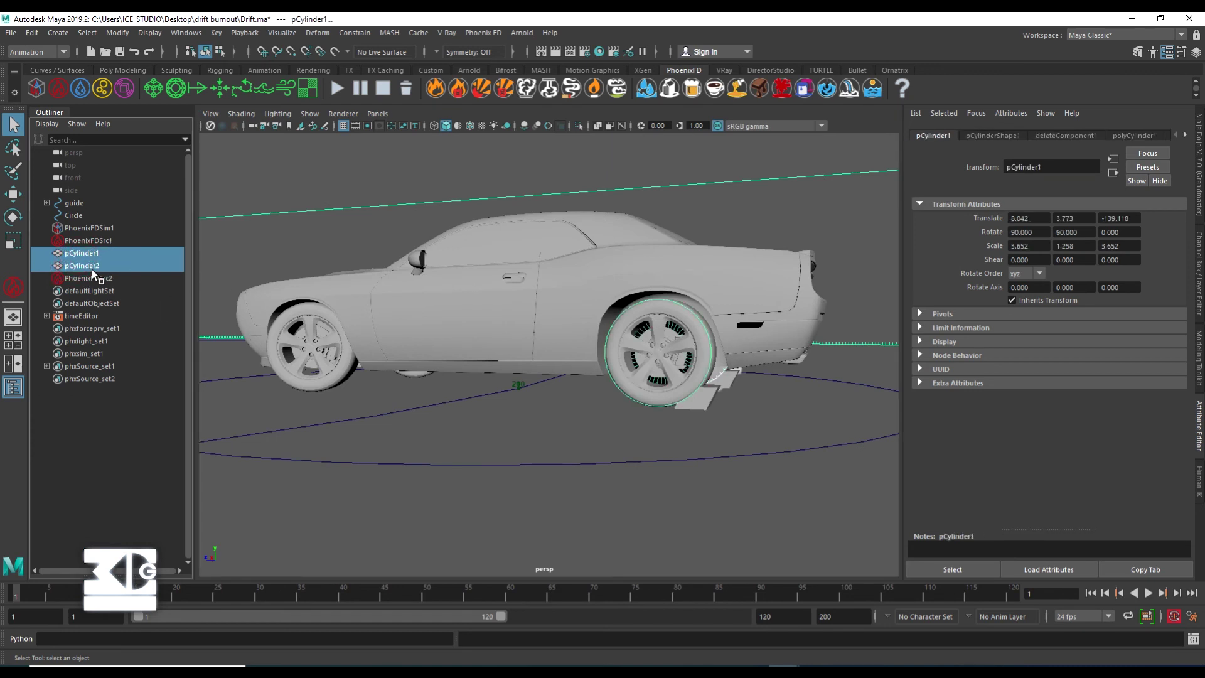
Step: Add pCylinder1 and pCylinder2 as PhoenixFDSrc2 emitters, with Smoke and Temperature discharge unchecked
{"action": "left_click", "coordinate": [95, 278], "text": "shift"}
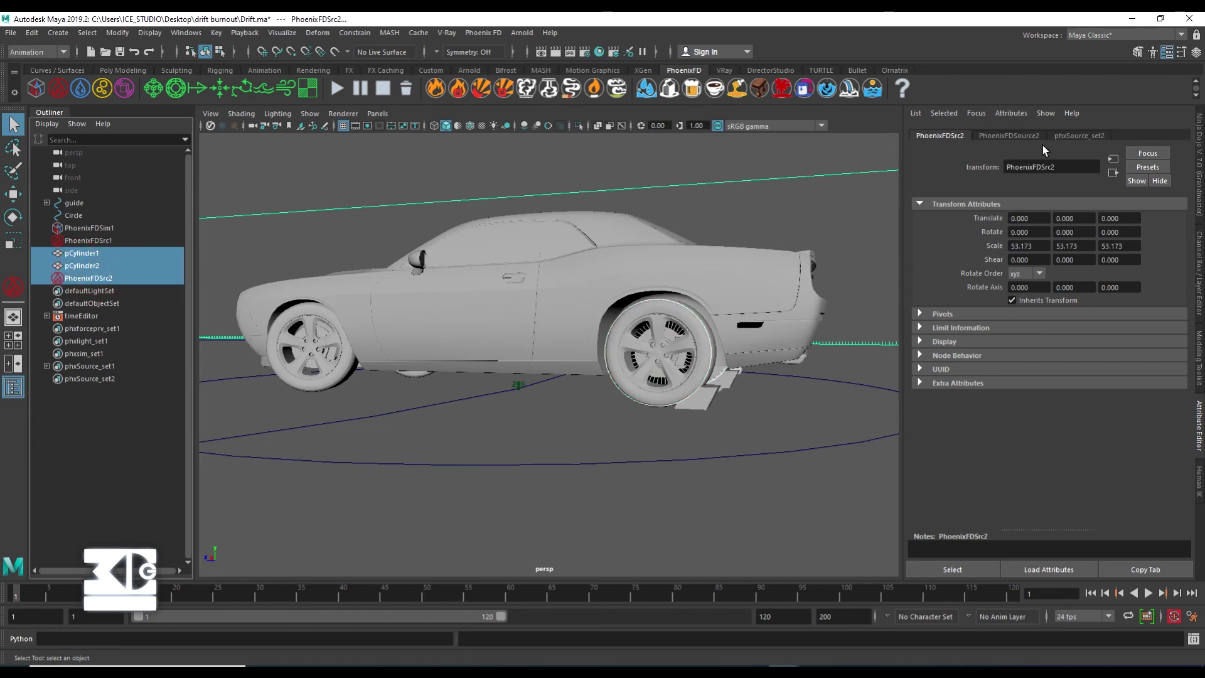
{"action": "left_click", "coordinate": [1024, 136]}
{"action": "left_click", "coordinate": [960, 237]}
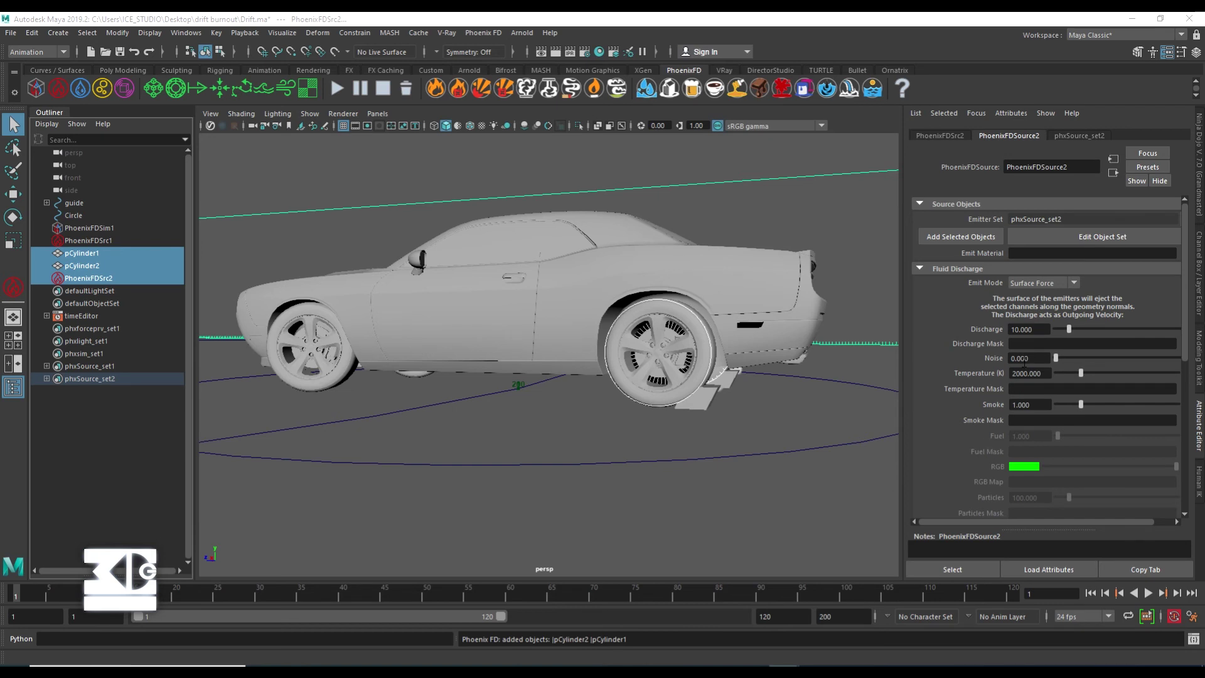
{"action": "left_click_drag", "start_coordinate": [961, 522], "coordinate": [981, 522]}
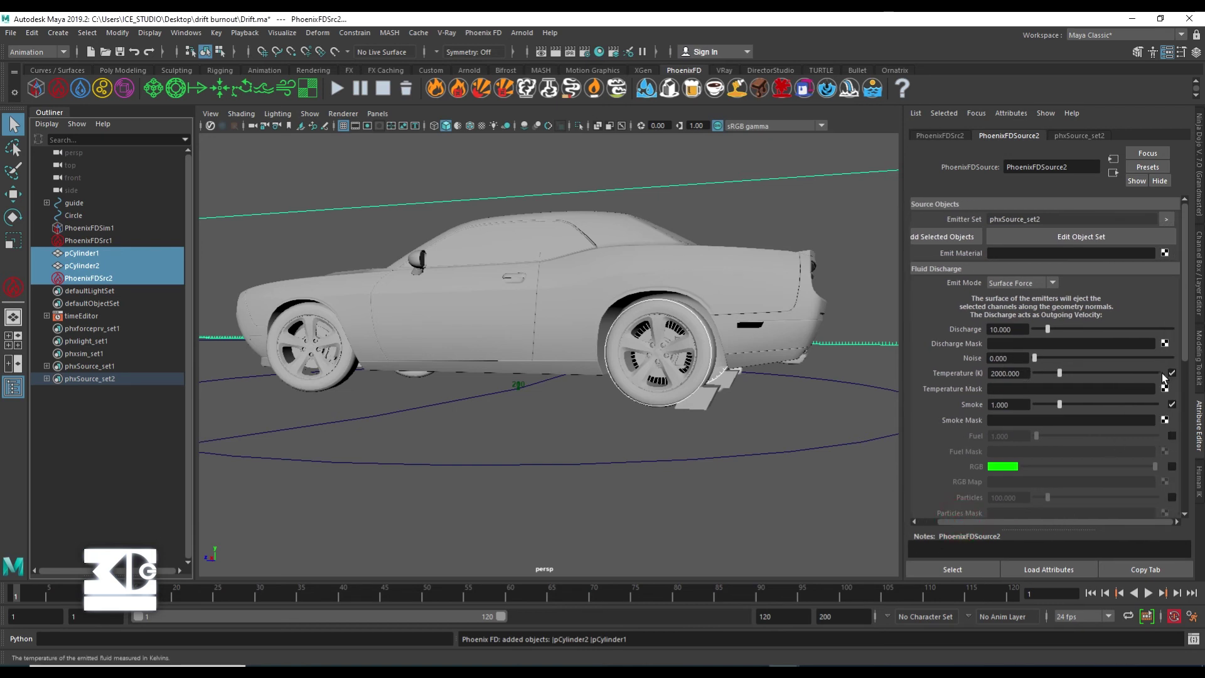
{"action": "left_click", "coordinate": [1173, 405]}
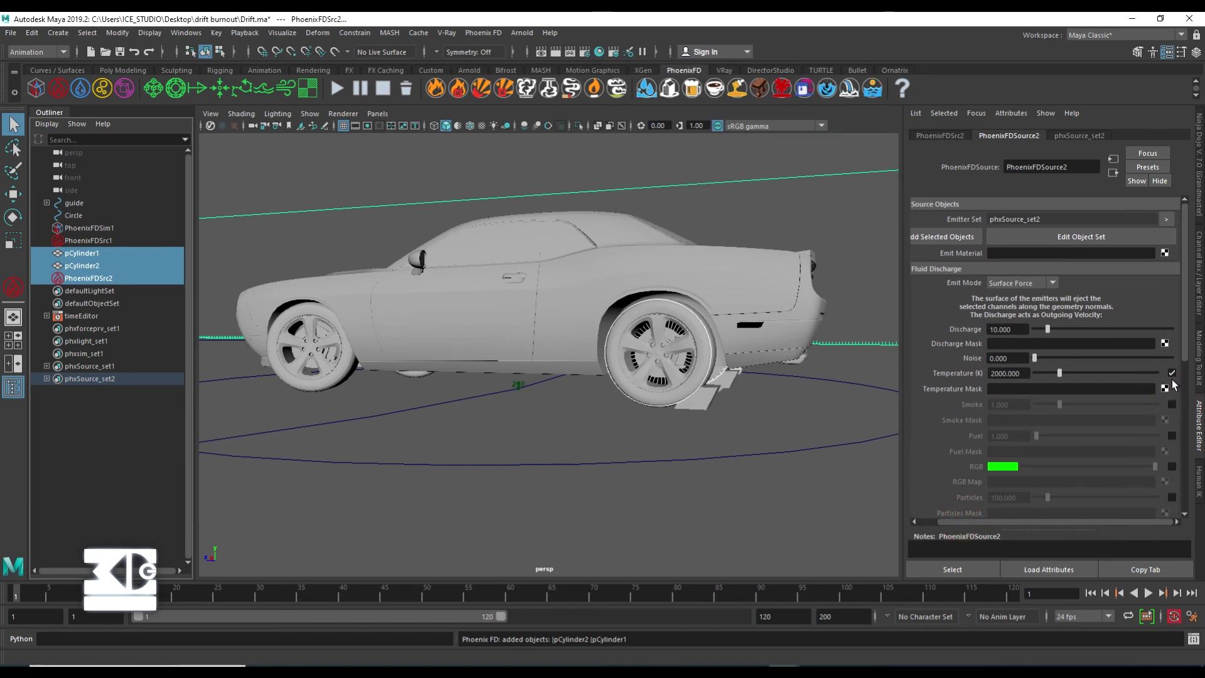
{"action": "left_click", "coordinate": [1172, 374]}
{"action": "scroll", "coordinate": [1067, 398], "scroll_direction": "down", "scroll_amount": 5}
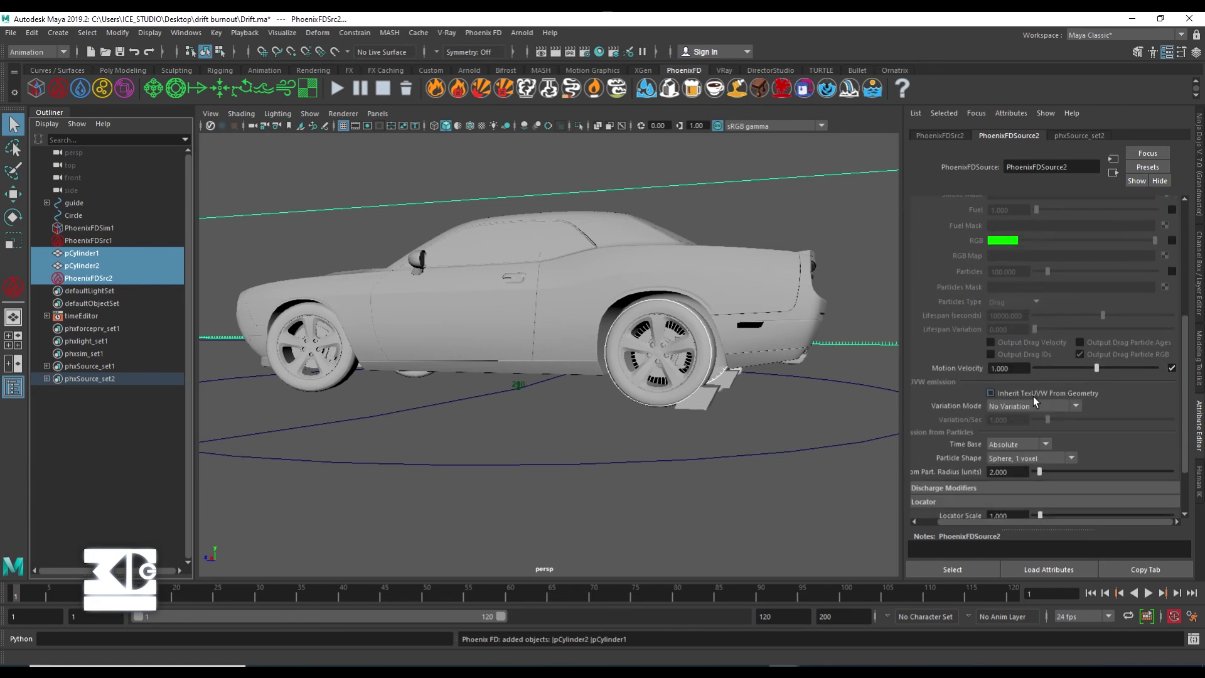
{"action": "left_click", "coordinate": [1008, 369]}
{"action": "type", "text": "3.000"}
Step: Parent pCylinder2 under roue_ad and pCylinder1 under roue_ag in the Outliner
{"action": "left_click", "coordinate": [78, 266]}
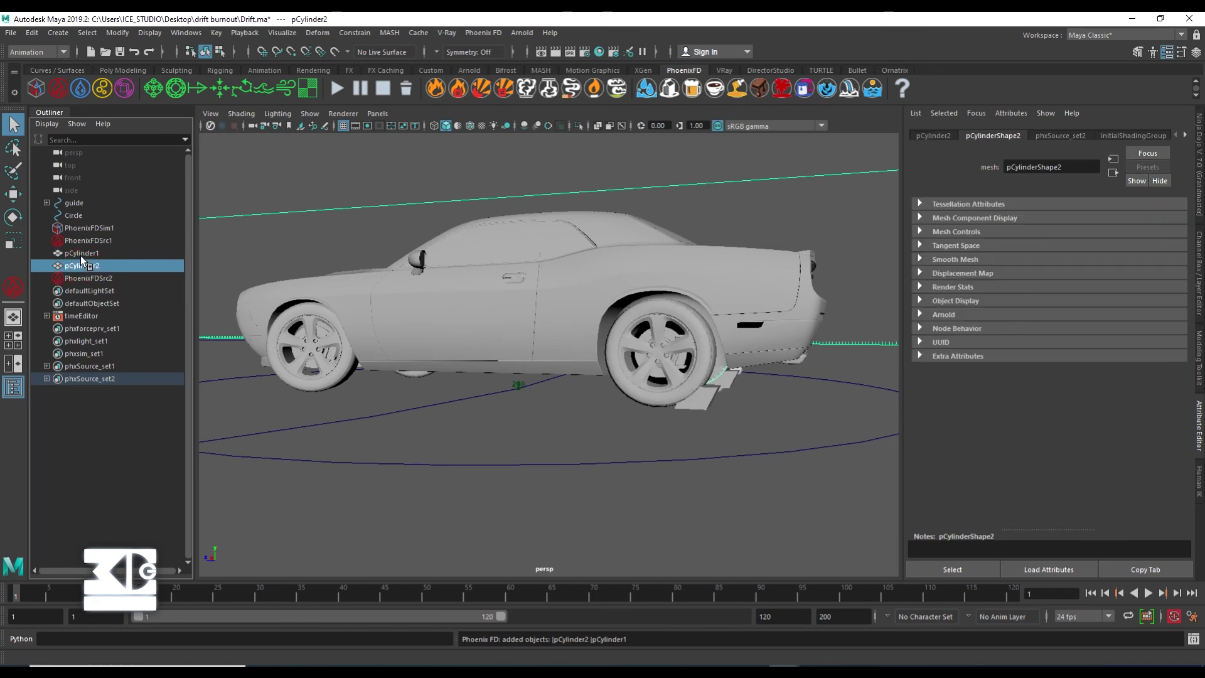
{"action": "left_click", "coordinate": [46, 203]}
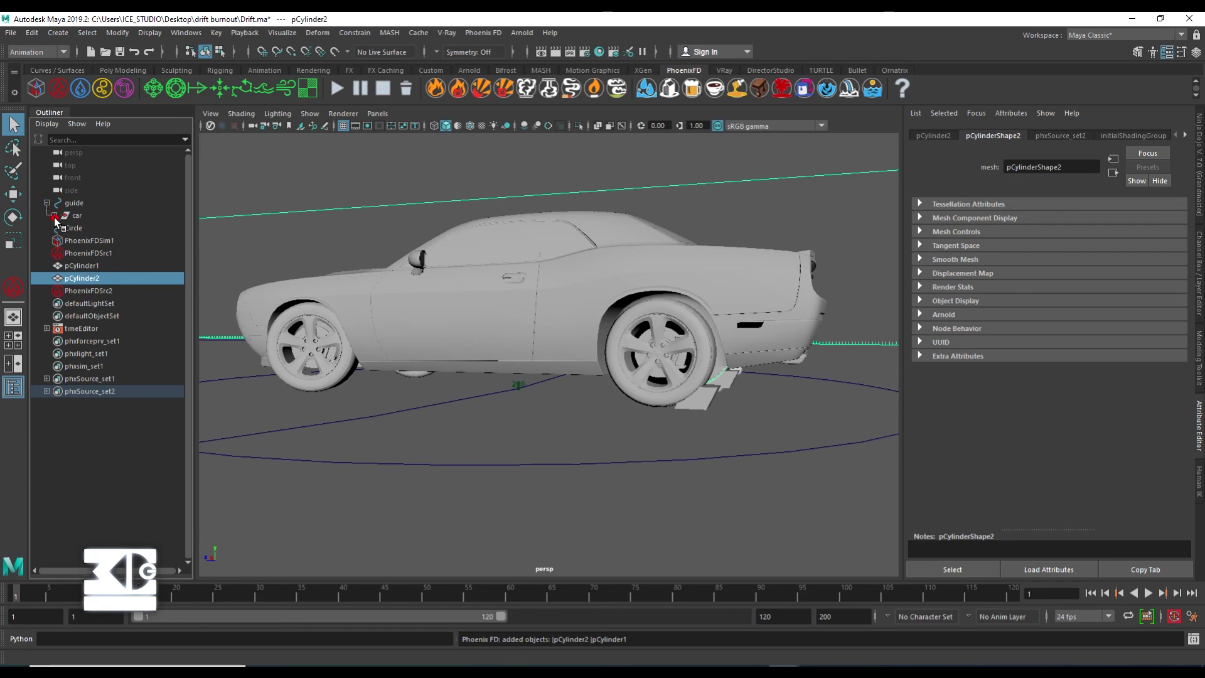
{"action": "left_click", "coordinate": [54, 216]}
{"action": "left_click", "coordinate": [95, 240]}
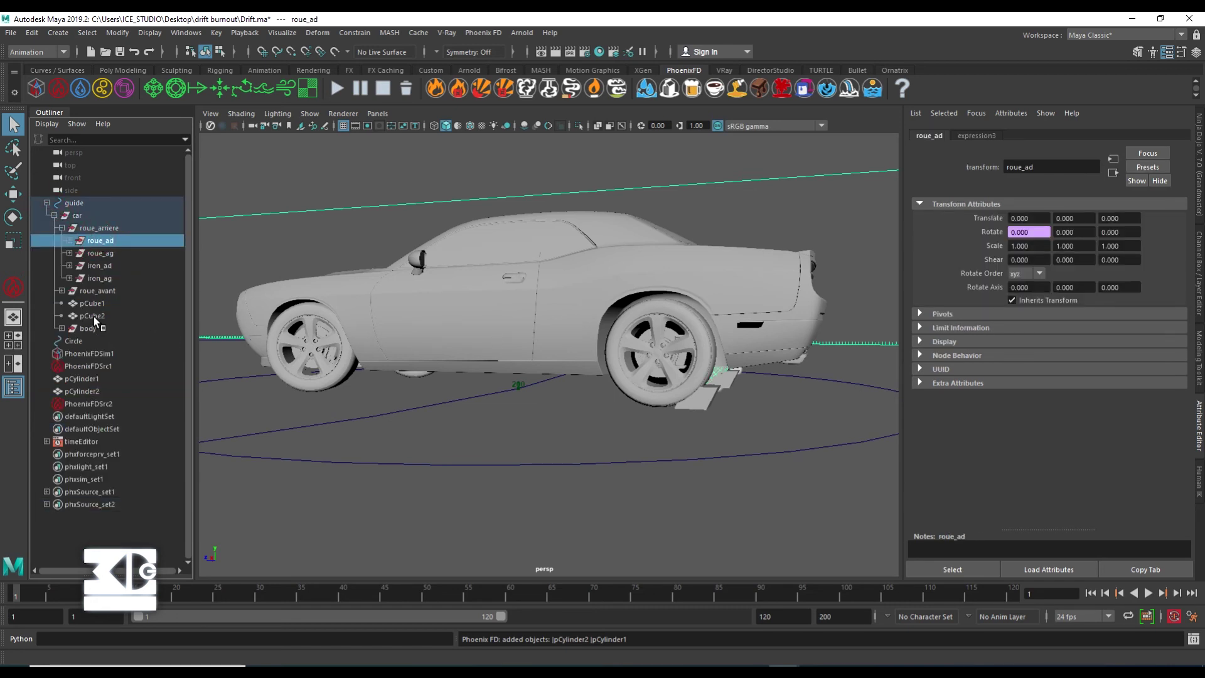
{"action": "left_click", "coordinate": [86, 392]}
{"action": "middle_click_drag", "start_coordinate": [84, 251], "coordinate": [101, 241]}
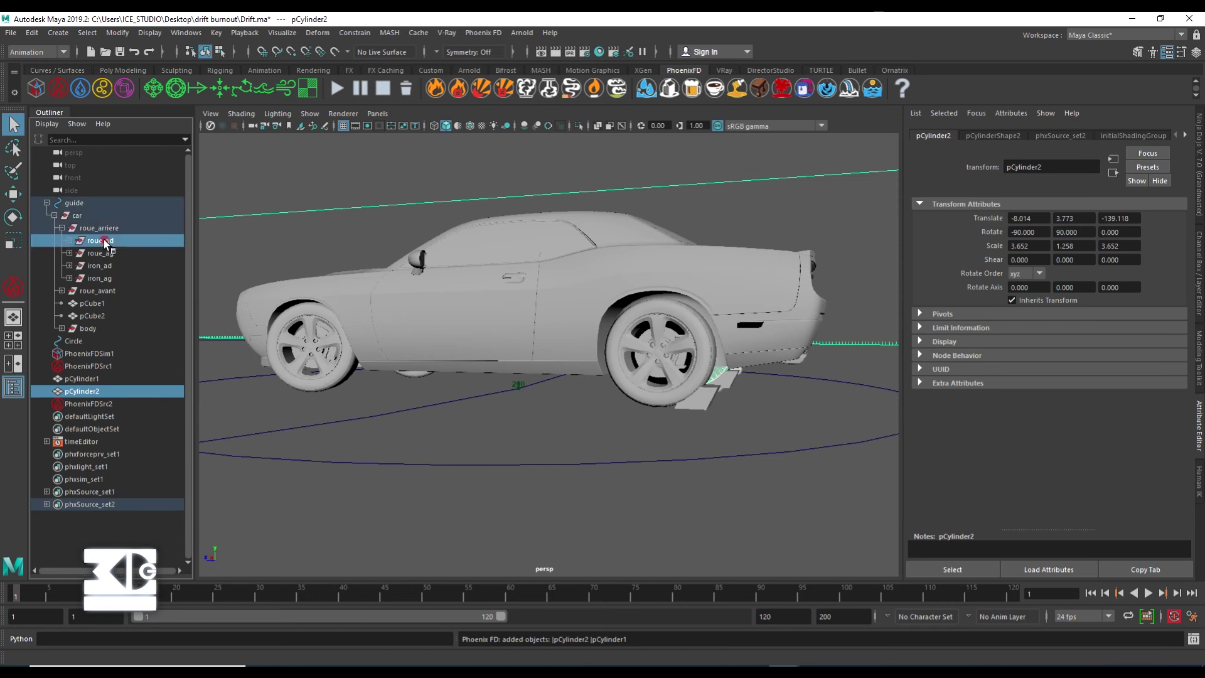
{"action": "left_click", "coordinate": [84, 377]}
{"action": "middle_click_drag", "start_coordinate": [84, 377], "coordinate": [90, 254]}
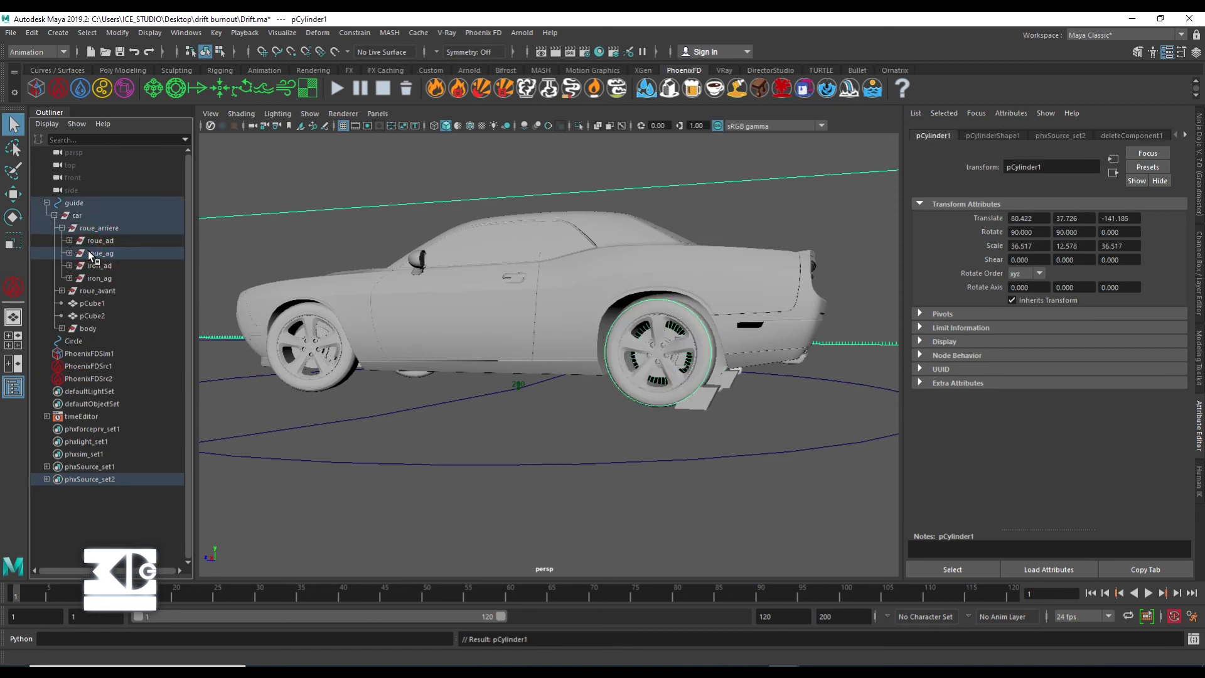
{"action": "left_click", "coordinate": [51, 216]}
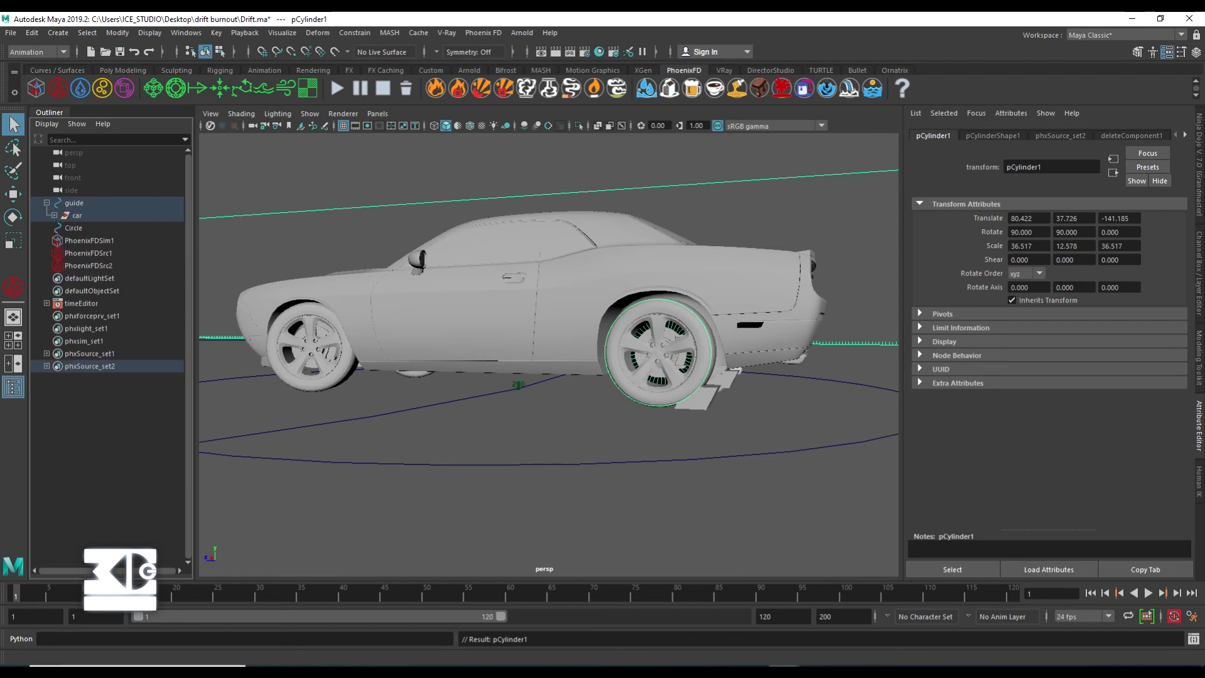
Step: Set the simulator's grid Cell Size to 0.7
{"action": "left_click", "coordinate": [97, 239]}
{"action": "left_click", "coordinate": [1009, 136]}
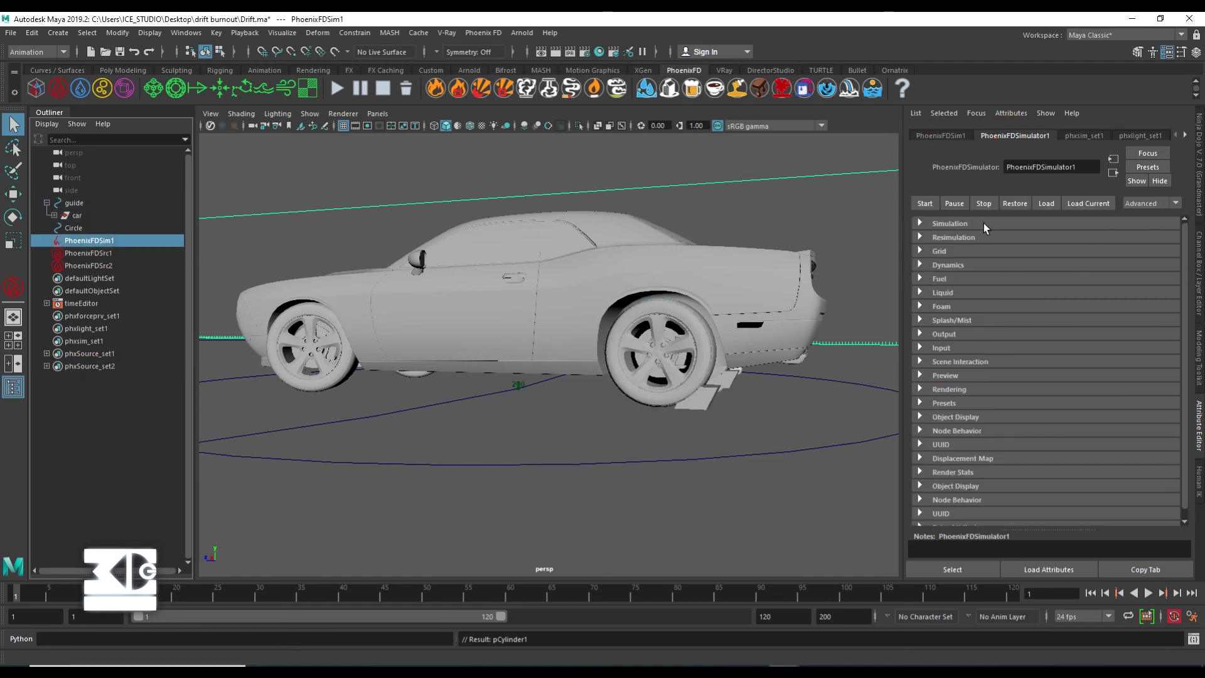
{"action": "left_click", "coordinate": [919, 258]}
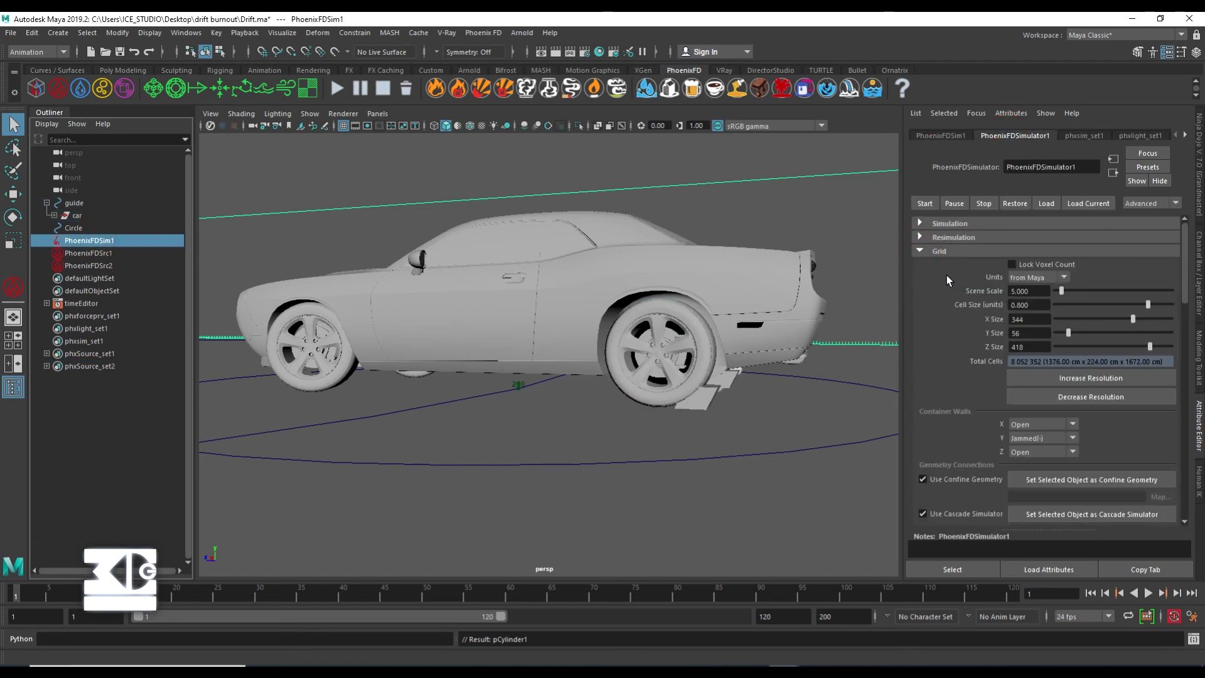
{"action": "type", "text": "0.7"}
{"action": "key", "text": "Return"}
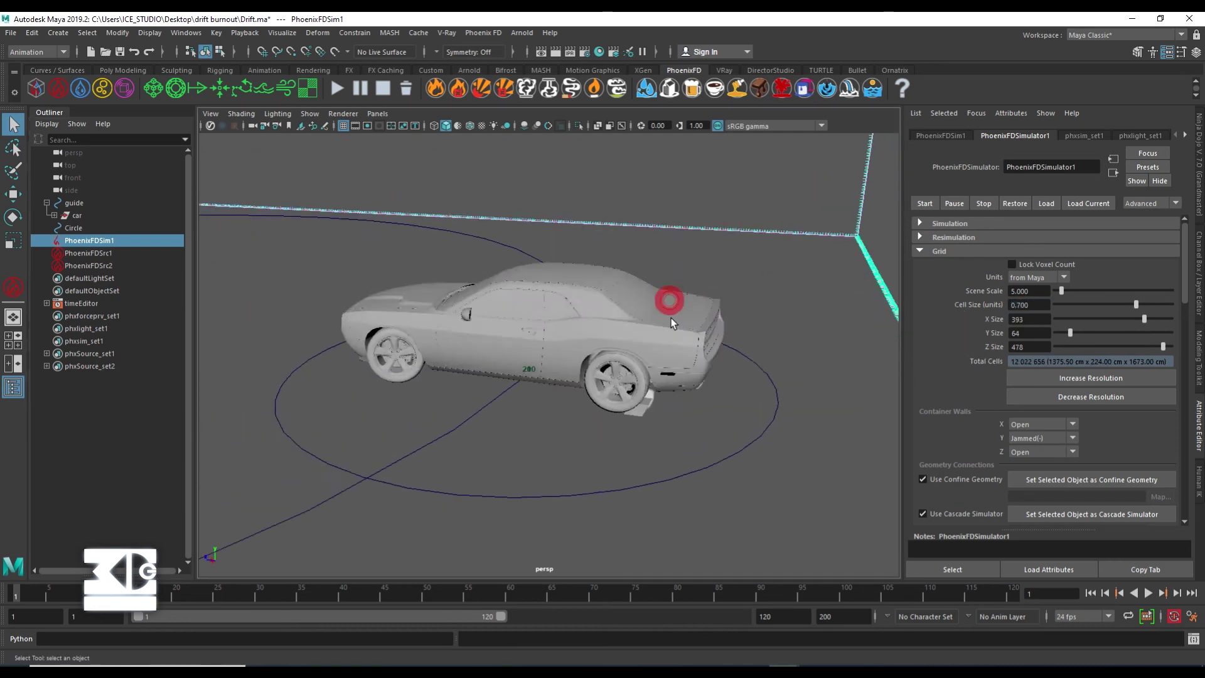
Step: Adjust the grid to a Z size of 512 and a Y size of 55
{"action": "scroll", "coordinate": [672, 318], "scroll_direction": "down", "scroll_amount": 5}
{"action": "mouse_move", "coordinate": [671, 317]}
{"action": "left_mouse_down", "text": "alt"}
{"action": "mouse_move", "coordinate": [709, 281]}
{"action": "mouse_move", "coordinate": [672, 309]}
{"action": "left_mouse_up", "text": "alt"}
{"action": "scroll", "coordinate": [708, 280], "scroll_direction": "down", "scroll_amount": 3}
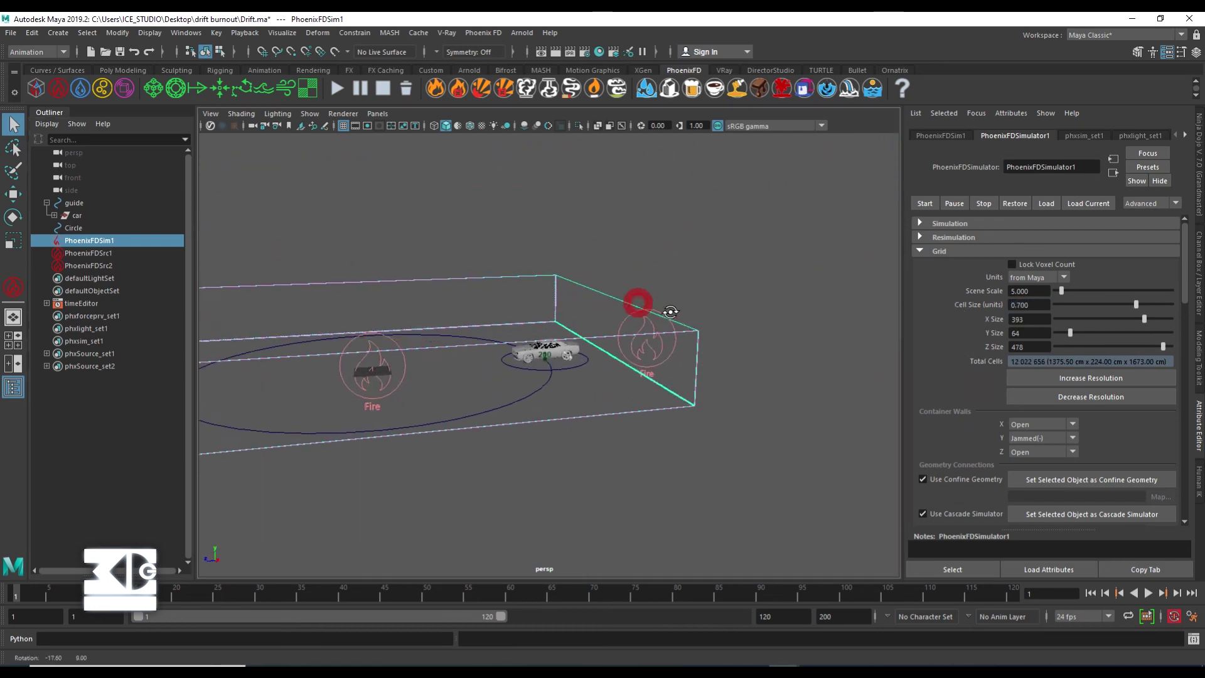
{"action": "left_click_drag", "start_coordinate": [1164, 345], "coordinate": [1153, 345]}
{"action": "scroll", "coordinate": [667, 360], "scroll_direction": "up", "scroll_amount": 3}
{"action": "left_click_drag", "start_coordinate": [666, 360], "coordinate": [653, 360], "text": "alt"}
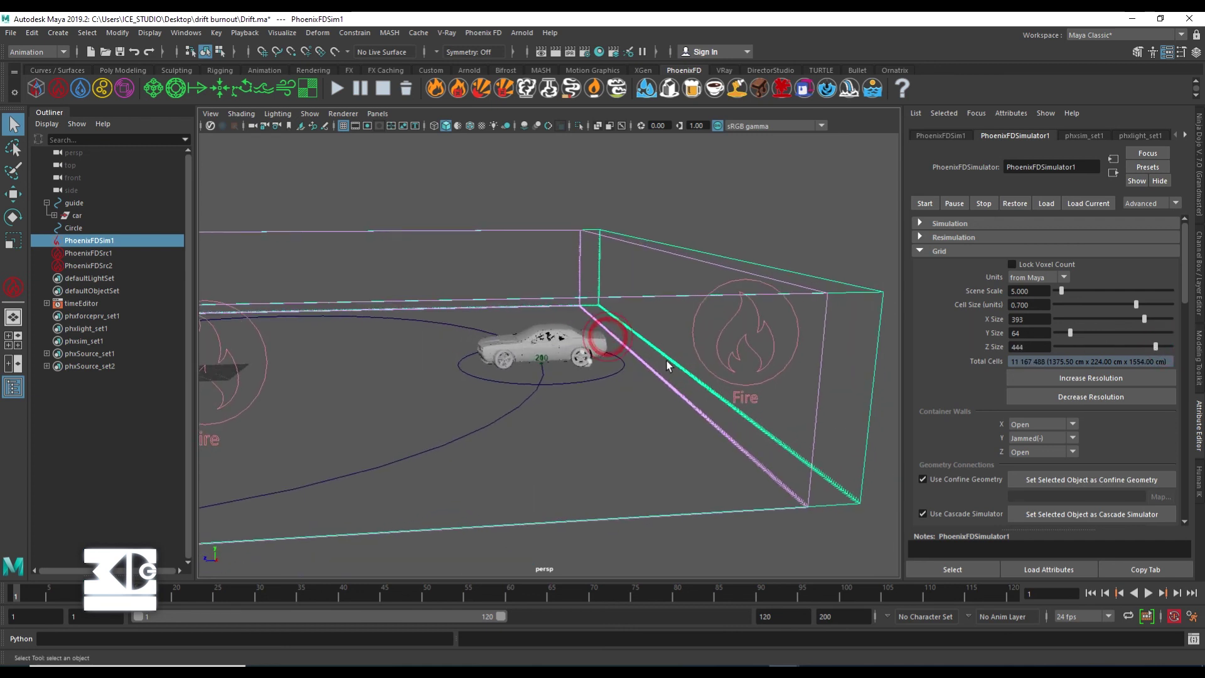
{"action": "left_click_drag", "start_coordinate": [1154, 349], "coordinate": [1180, 348]}
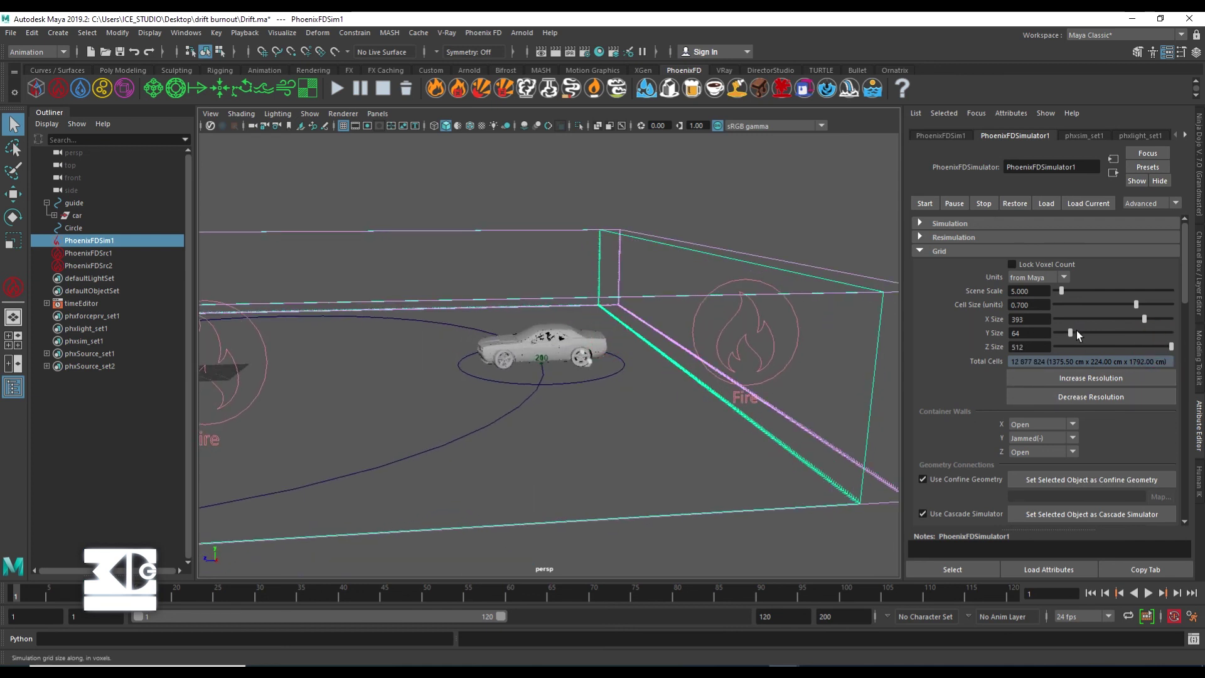
{"action": "left_click_drag", "start_coordinate": [1075, 330], "coordinate": [1068, 330]}
{"action": "mouse_move", "coordinate": [829, 330]}
{"action": "left_mouse_down", "text": "alt"}
{"action": "mouse_move", "coordinate": [518, 356]}
{"action": "mouse_move", "coordinate": [602, 382]}
{"action": "left_mouse_up", "text": "alt"}
{"action": "scroll", "coordinate": [816, 330], "scroll_direction": "down", "scroll_amount": 5}
{"action": "scroll", "coordinate": [1022, 310], "scroll_direction": "down", "scroll_amount": 4}
{"action": "scroll", "coordinate": [917, 307], "scroll_direction": "up", "scroll_amount": 3}
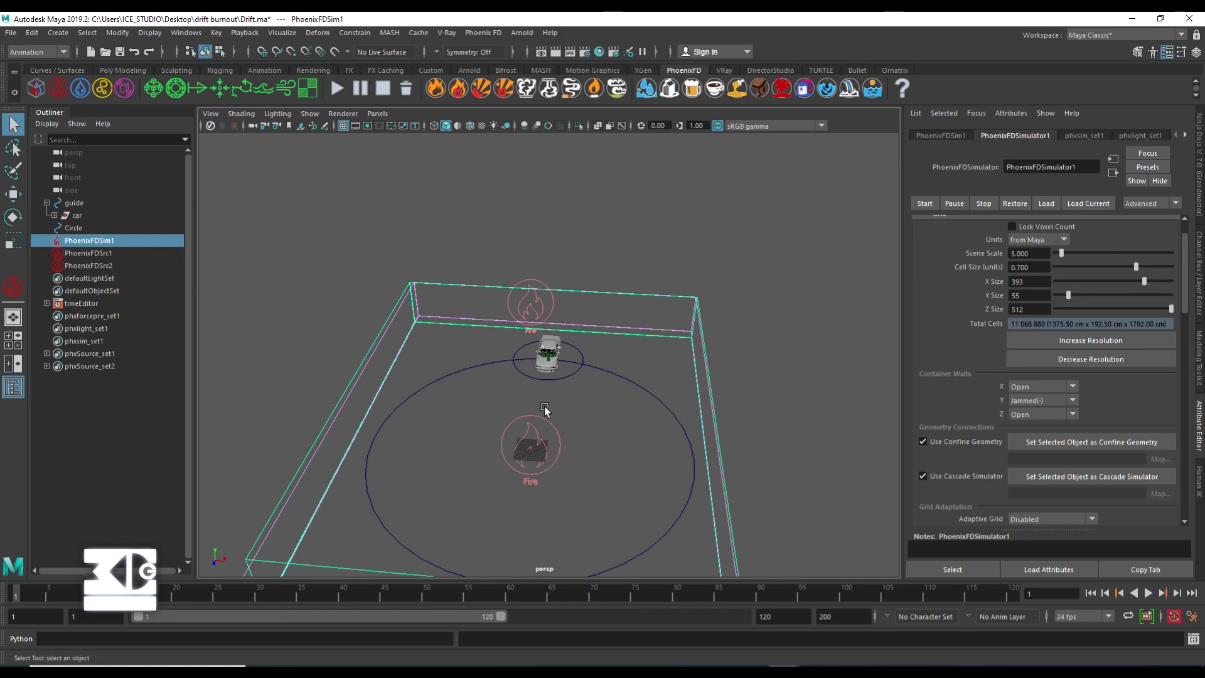
{"action": "scroll", "coordinate": [530, 434], "scroll_direction": "down", "scroll_amount": 3}
Step: Scale the simulator box down along Z and reposition it around the car's path
{"action": "key", "text": "r"}
{"action": "mouse_move", "coordinate": [531, 452]}
{"action": "left_mouse_down"}
{"action": "mouse_move", "coordinate": [536, 401]}
{"action": "mouse_move", "coordinate": [474, 386]}
{"action": "mouse_move", "coordinate": [477, 351]}
{"action": "left_mouse_up"}
{"action": "key", "text": "w"}
{"action": "scroll", "coordinate": [581, 380], "scroll_direction": "up", "scroll_amount": 5}
{"action": "scroll", "coordinate": [580, 380], "scroll_direction": "up", "scroll_amount": 3}
{"action": "scroll", "coordinate": [474, 386], "scroll_direction": "down", "scroll_amount": 5}
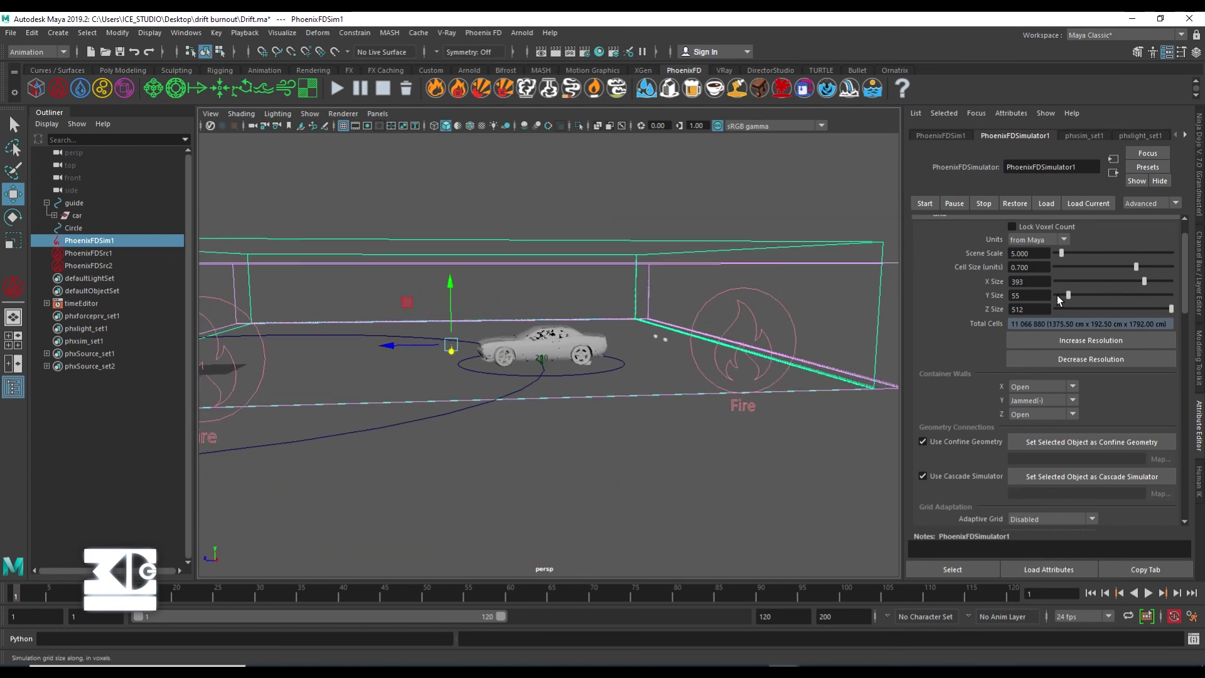
Step: Set the grid Y Size to 50 and the Cell Size to 0.65
{"action": "double_click", "coordinate": [1030, 295]}
{"action": "type", "text": "50"}
{"action": "key", "text": "Return"}
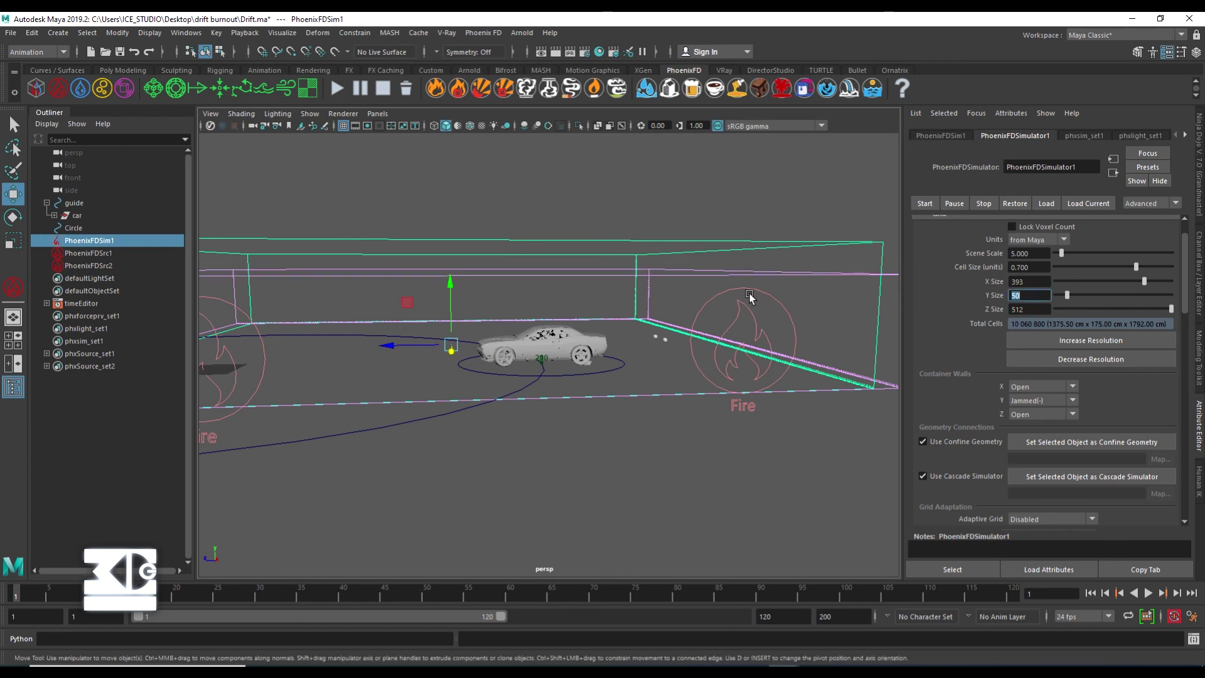
{"action": "left_click", "coordinate": [1025, 267]}
{"action": "type", "text": ".65"}
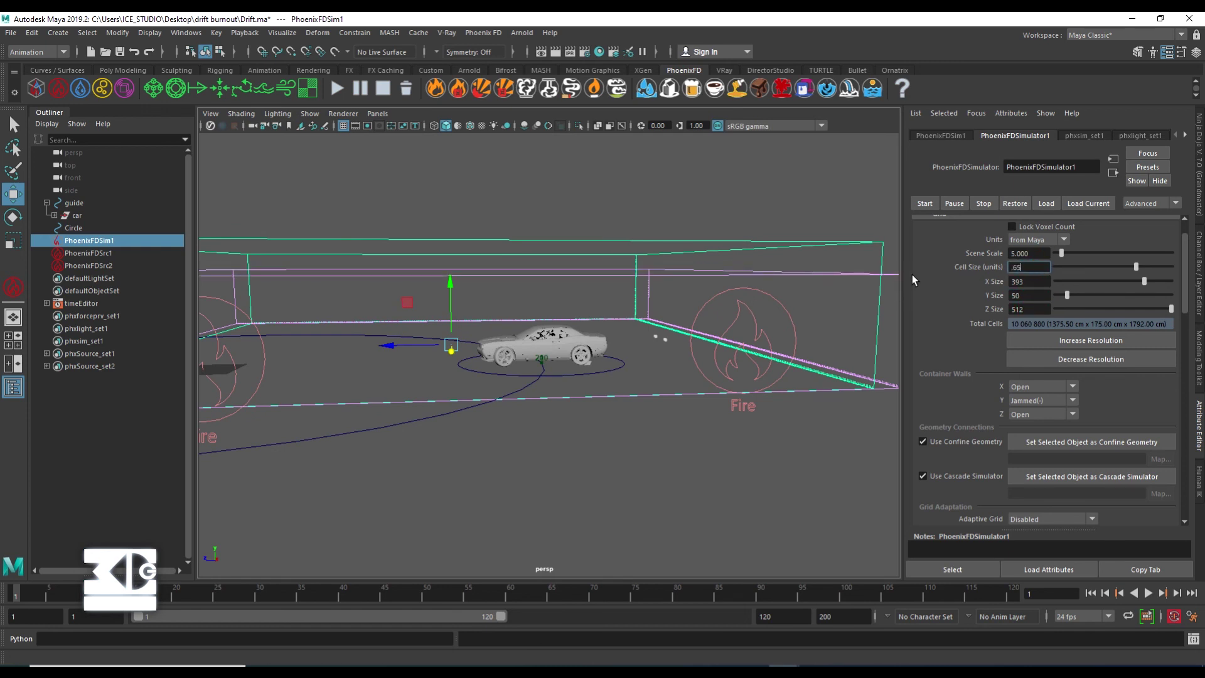
{"action": "key", "text": "Return"}
{"action": "mouse_move", "coordinate": [703, 352]}
{"action": "left_mouse_down", "text": "alt"}
{"action": "mouse_move", "coordinate": [620, 349]}
{"action": "mouse_move", "coordinate": [649, 350]}
{"action": "mouse_move", "coordinate": [614, 371]}
{"action": "mouse_move", "coordinate": [653, 375]}
{"action": "left_mouse_up", "text": "alt"}
Step: Set the simulator's Quality to 35 and Steps Per Frame to 5
{"action": "scroll", "coordinate": [954, 375], "scroll_direction": "down", "scroll_amount": 5}
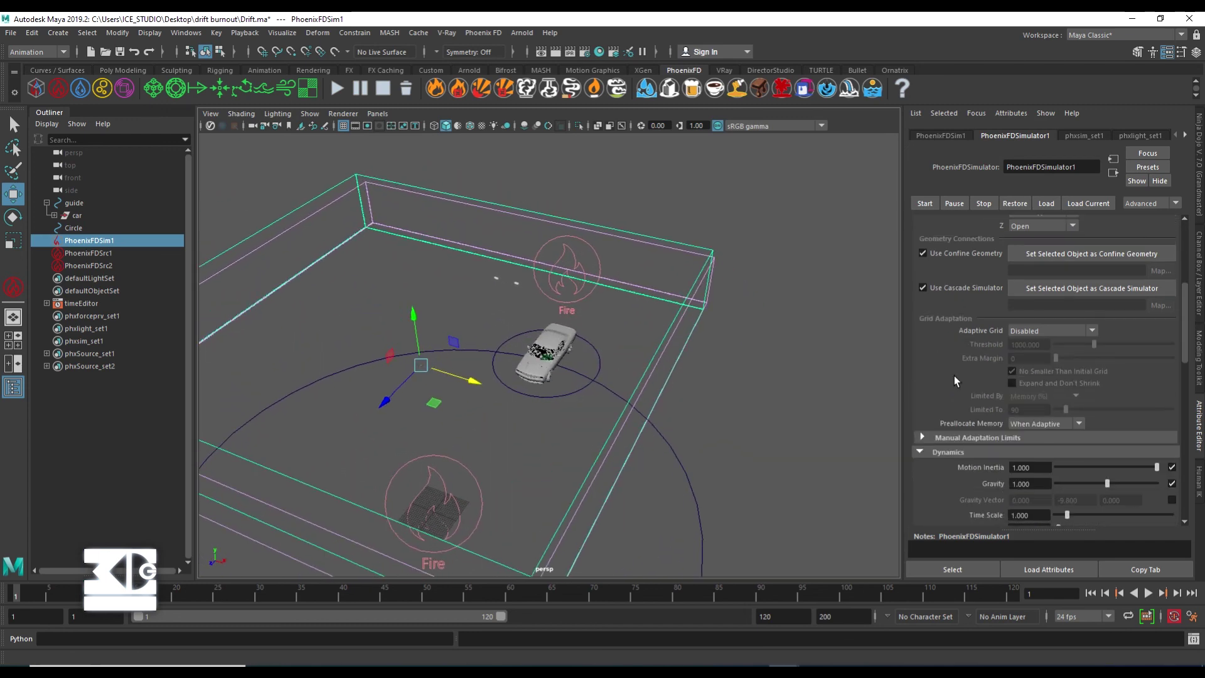
{"action": "scroll", "coordinate": [954, 375], "scroll_direction": "down", "scroll_amount": 1}
{"action": "scroll", "coordinate": [950, 374], "scroll_direction": "down", "scroll_amount": 1}
{"action": "scroll", "coordinate": [936, 363], "scroll_direction": "down", "scroll_amount": 2}
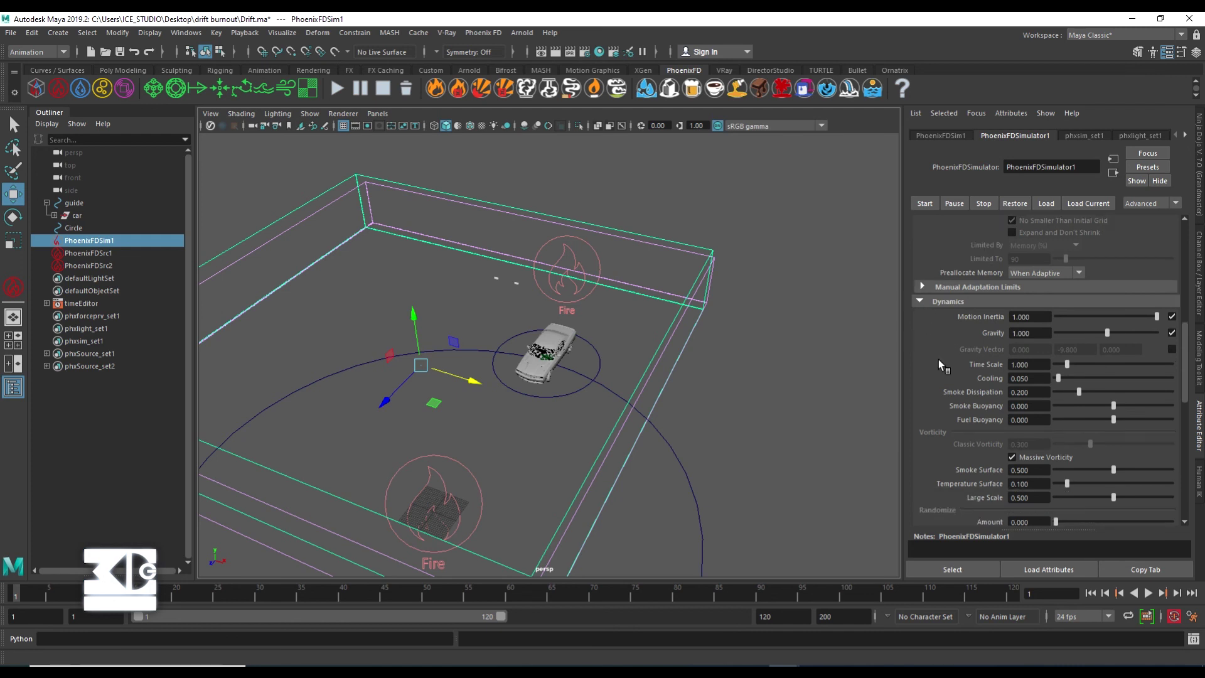
{"action": "scroll", "coordinate": [939, 359], "scroll_direction": "down", "scroll_amount": 2}
{"action": "scroll", "coordinate": [939, 359], "scroll_direction": "down", "scroll_amount": 1}
{"action": "scroll", "coordinate": [939, 359], "scroll_direction": "down", "scroll_amount": 1}
{"action": "double_click", "coordinate": [1028, 424]}
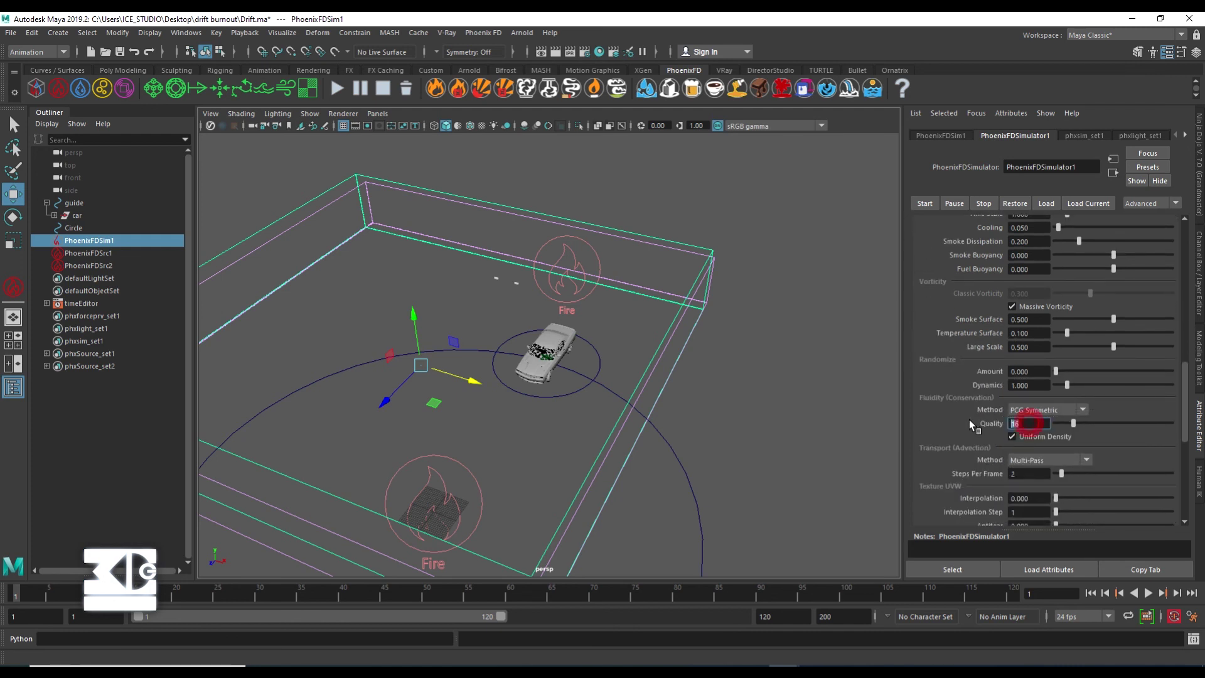
{"action": "type", "text": "35"}
{"action": "key", "text": "Return"}
{"action": "scroll", "coordinate": [979, 414], "scroll_direction": "down", "scroll_amount": 3}
{"action": "double_click", "coordinate": [1020, 361]}
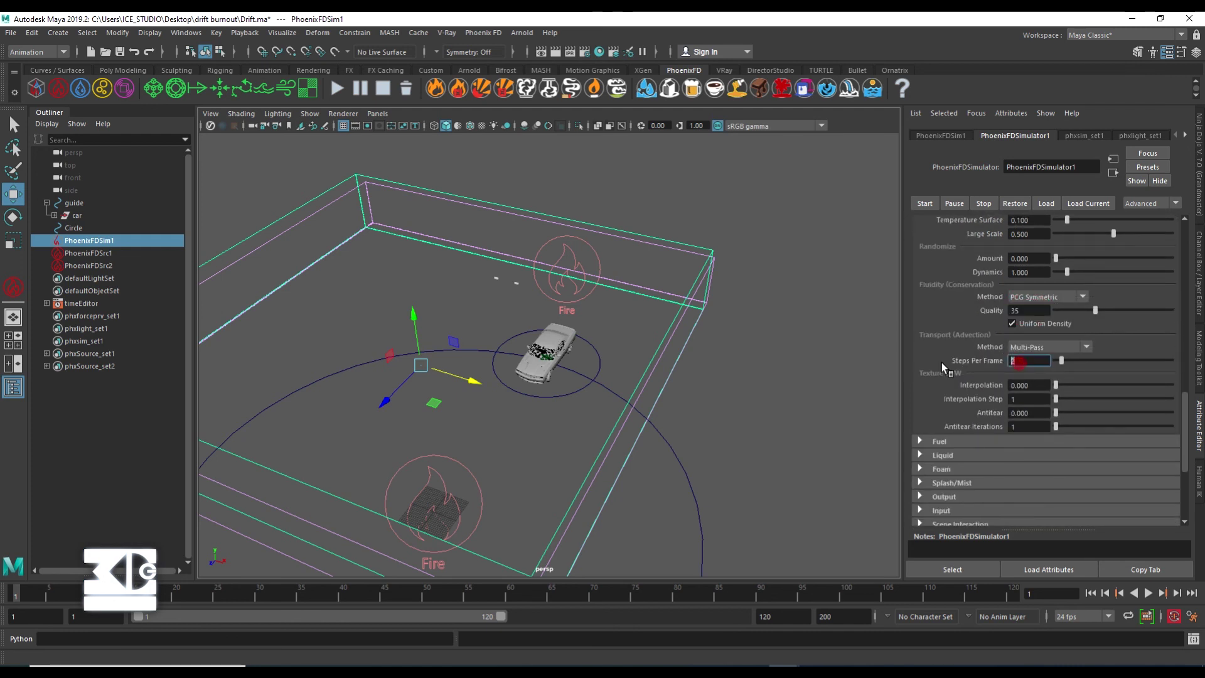
{"action": "type", "text": "5"}
{"action": "key", "text": "Return"}
Step: Run the Phoenix FD smoke simulation, then stop it
{"action": "left_click_drag", "start_coordinate": [572, 352], "coordinate": [548, 346], "text": "alt"}
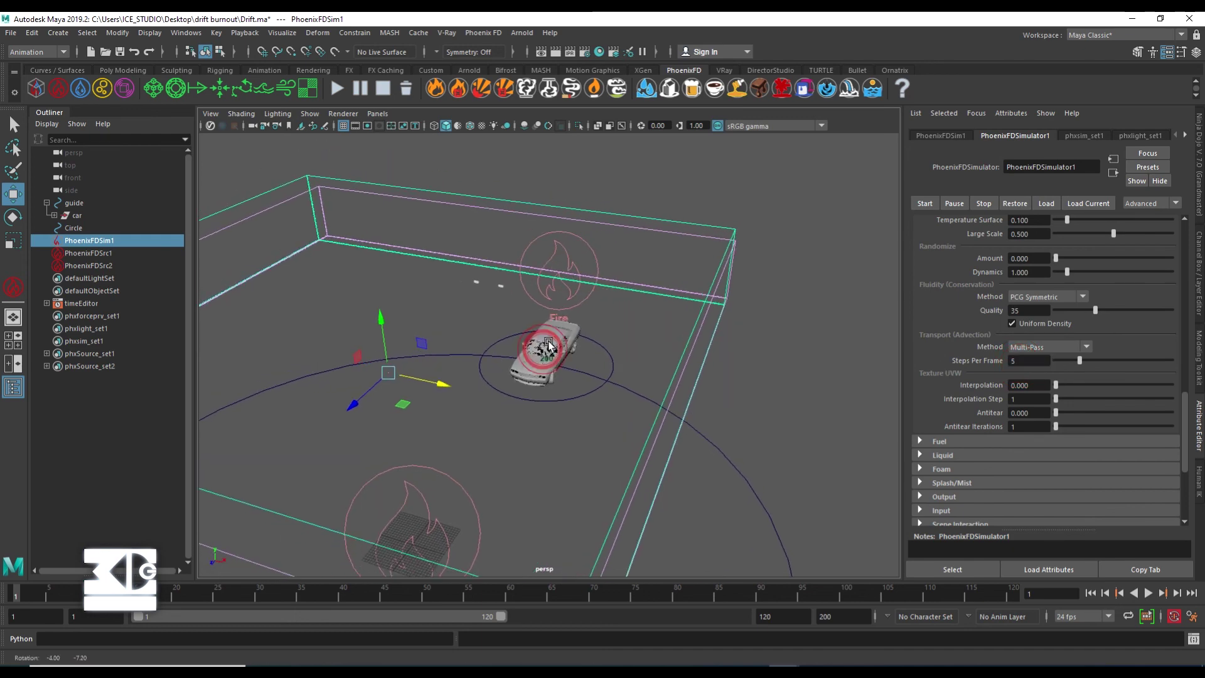
{"action": "middle_click_drag", "start_coordinate": [548, 345], "coordinate": [653, 317], "text": "alt"}
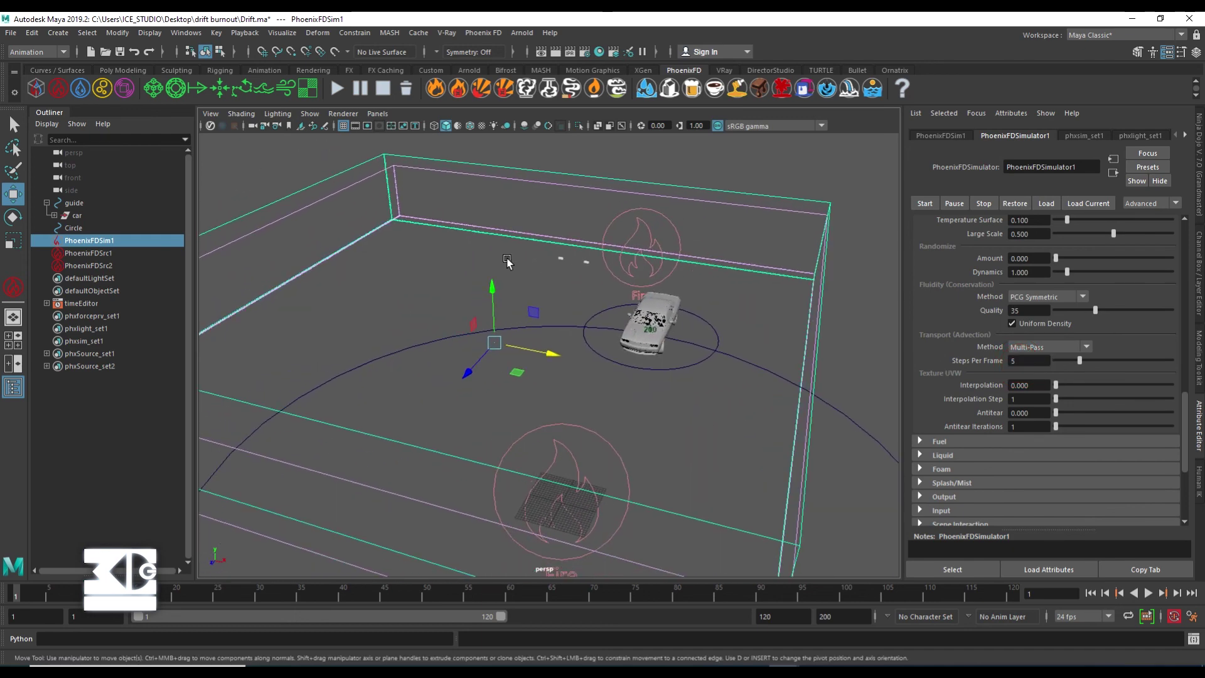
{"action": "left_click", "coordinate": [337, 92]}
{"action": "left_click", "coordinate": [1148, 593]}
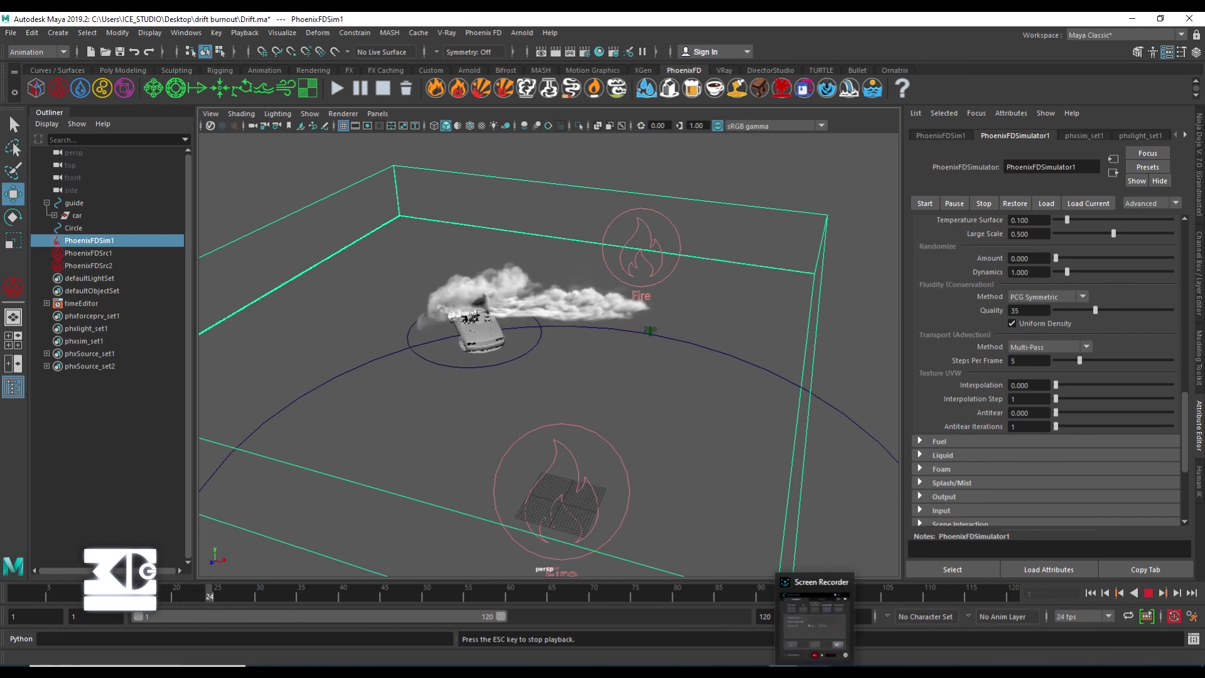
{"action": "key", "text": "Escape"}
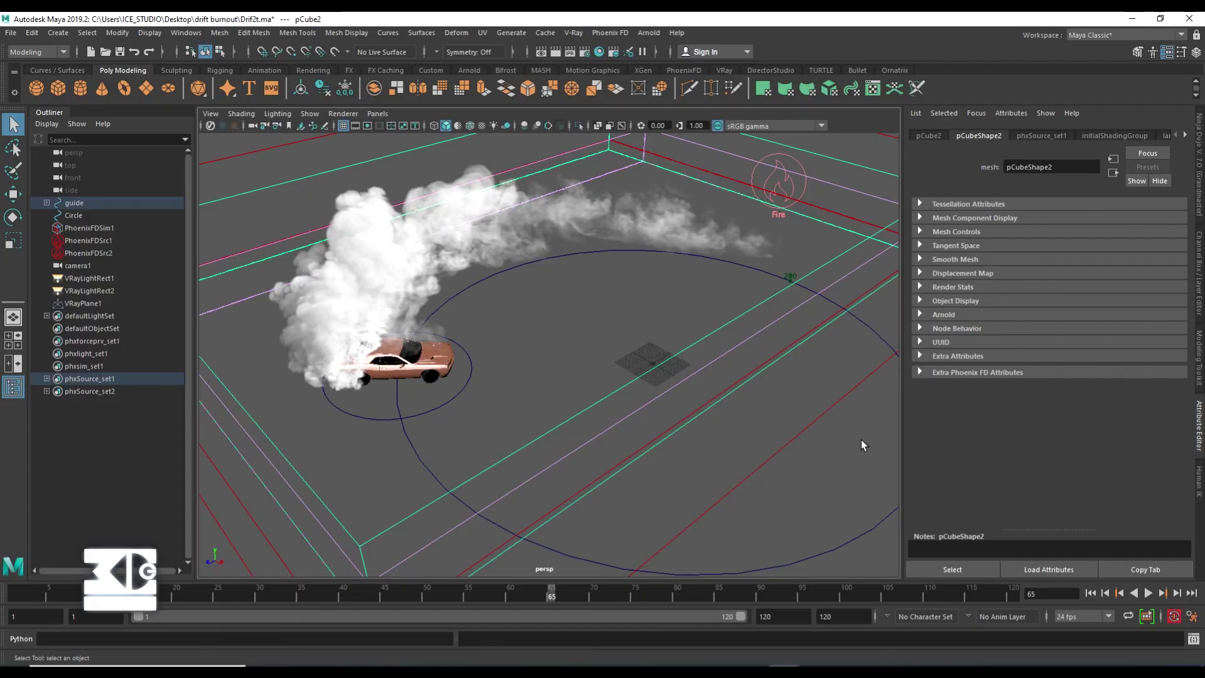
Step: Review the simulator's Smoke Opacity (0.900) and Smoke Color rendering settings
{"action": "left_click", "coordinate": [80, 230]}
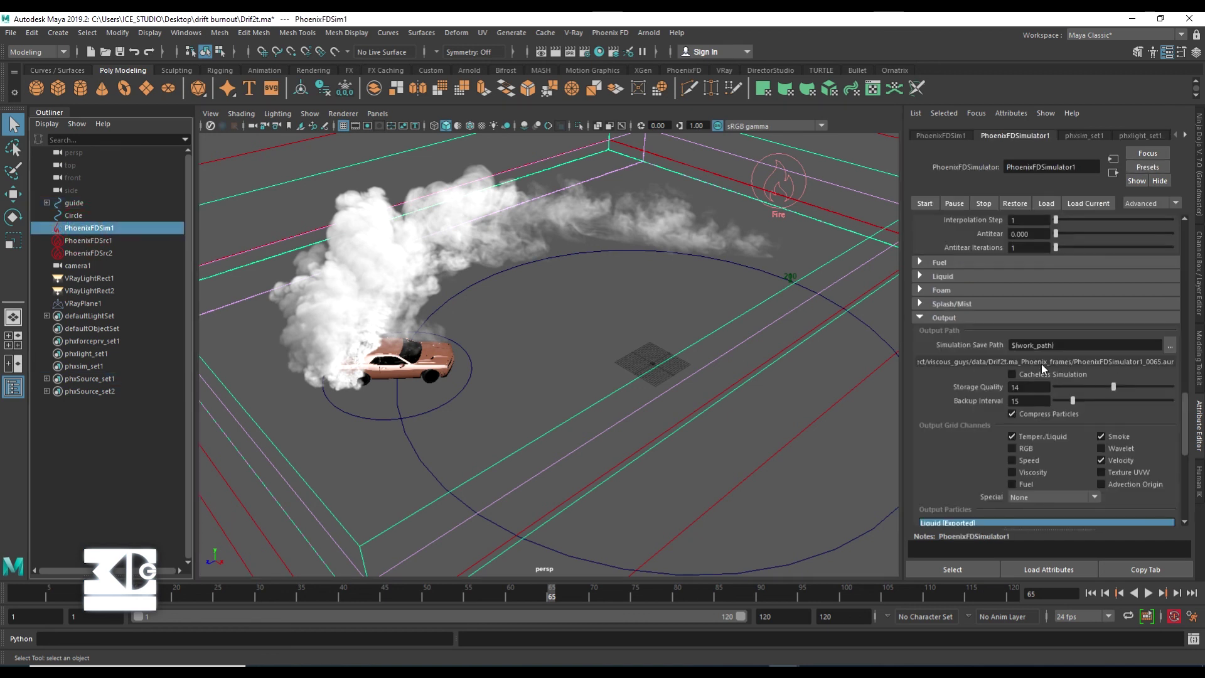
{"action": "scroll", "coordinate": [977, 367], "scroll_direction": "down", "scroll_amount": 2}
{"action": "scroll", "coordinate": [978, 367], "scroll_direction": "down", "scroll_amount": 6}
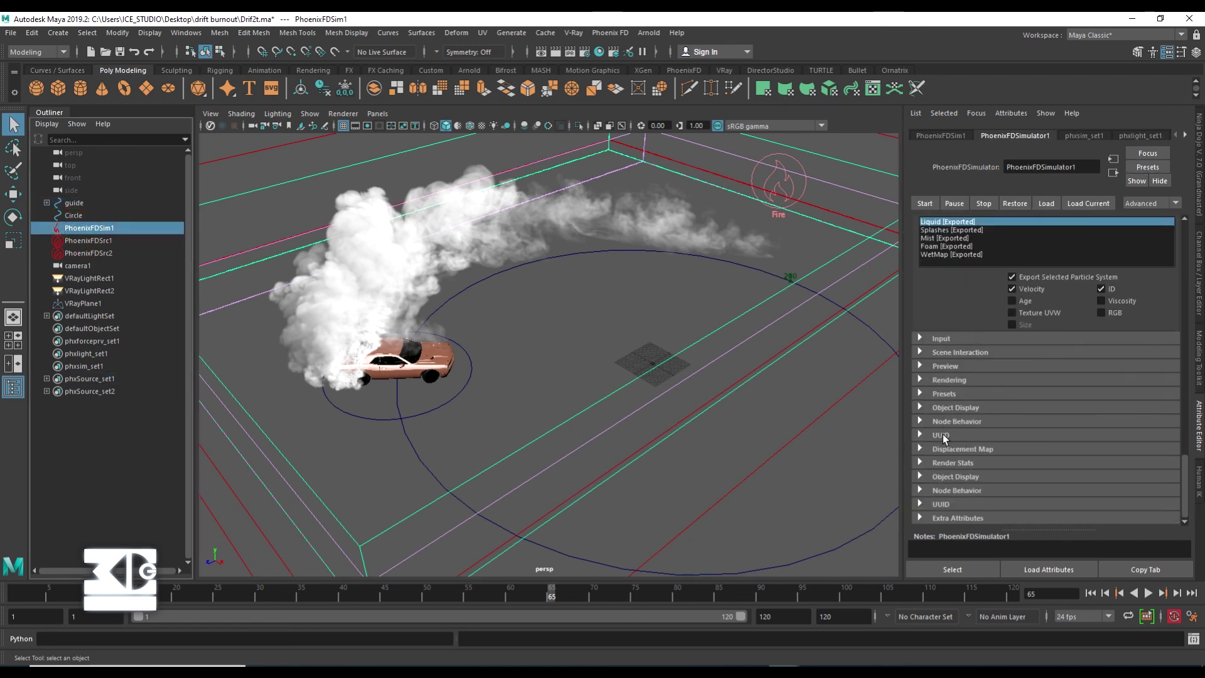
{"action": "scroll", "coordinate": [940, 442], "scroll_direction": "up", "scroll_amount": 1}
{"action": "left_click", "coordinate": [940, 441]}
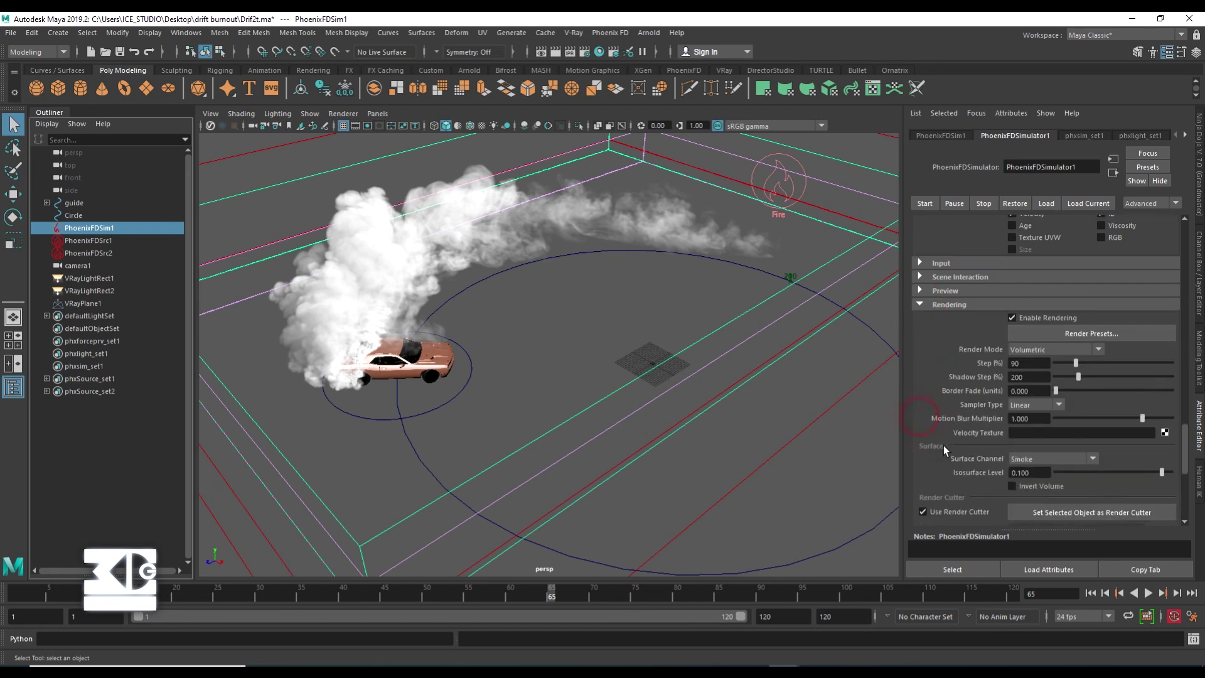
{"action": "scroll", "coordinate": [944, 446], "scroll_direction": "down", "scroll_amount": 3}
{"action": "left_click", "coordinate": [932, 453]}
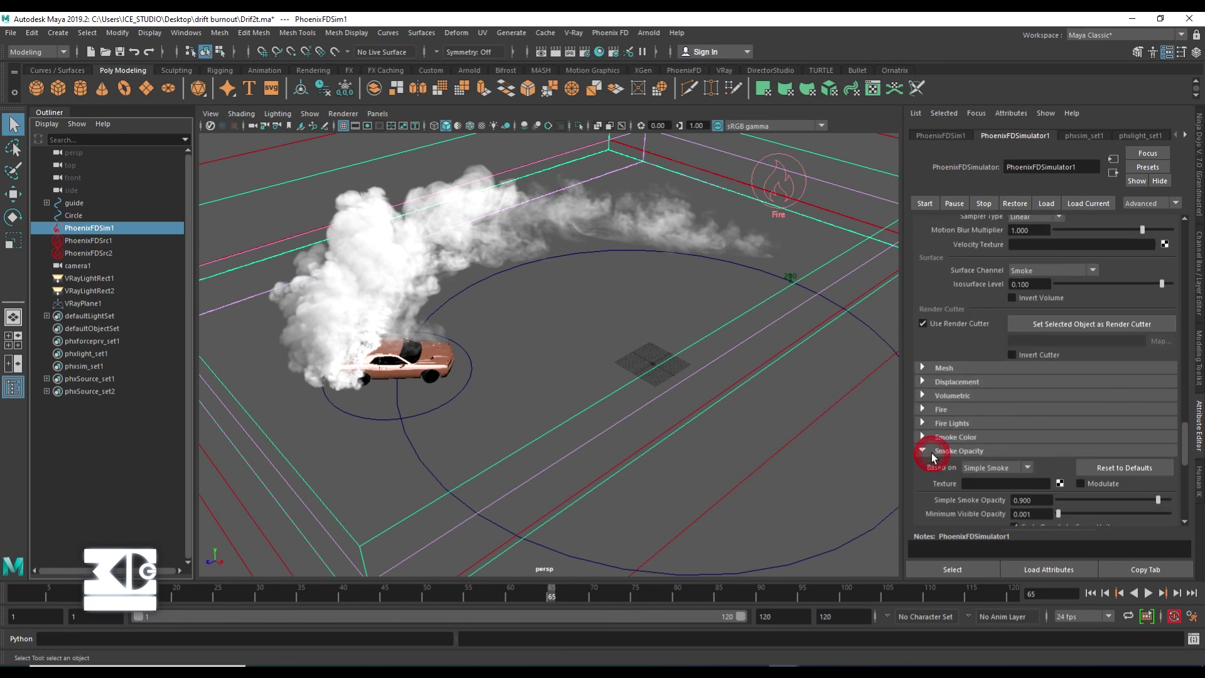
{"action": "scroll", "coordinate": [977, 458], "scroll_direction": "down", "scroll_amount": 2}
{"action": "double_click", "coordinate": [1023, 425]}
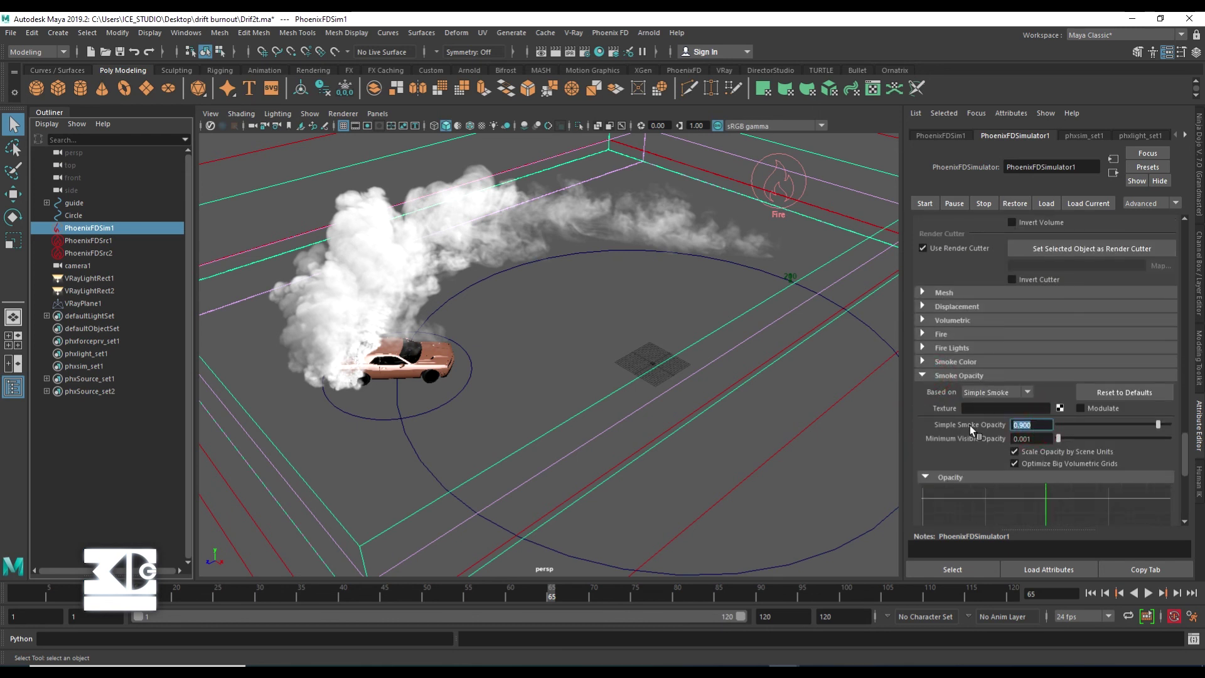
{"action": "left_click", "coordinate": [924, 362]}
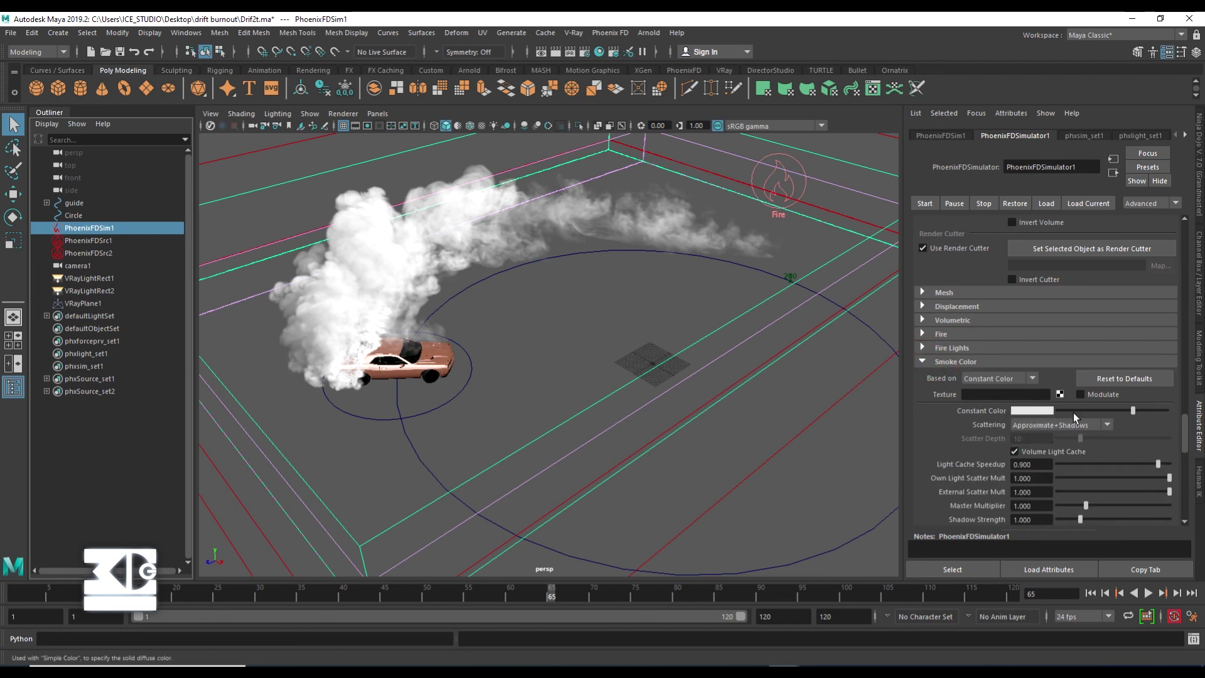
{"action": "left_click", "coordinate": [941, 364]}
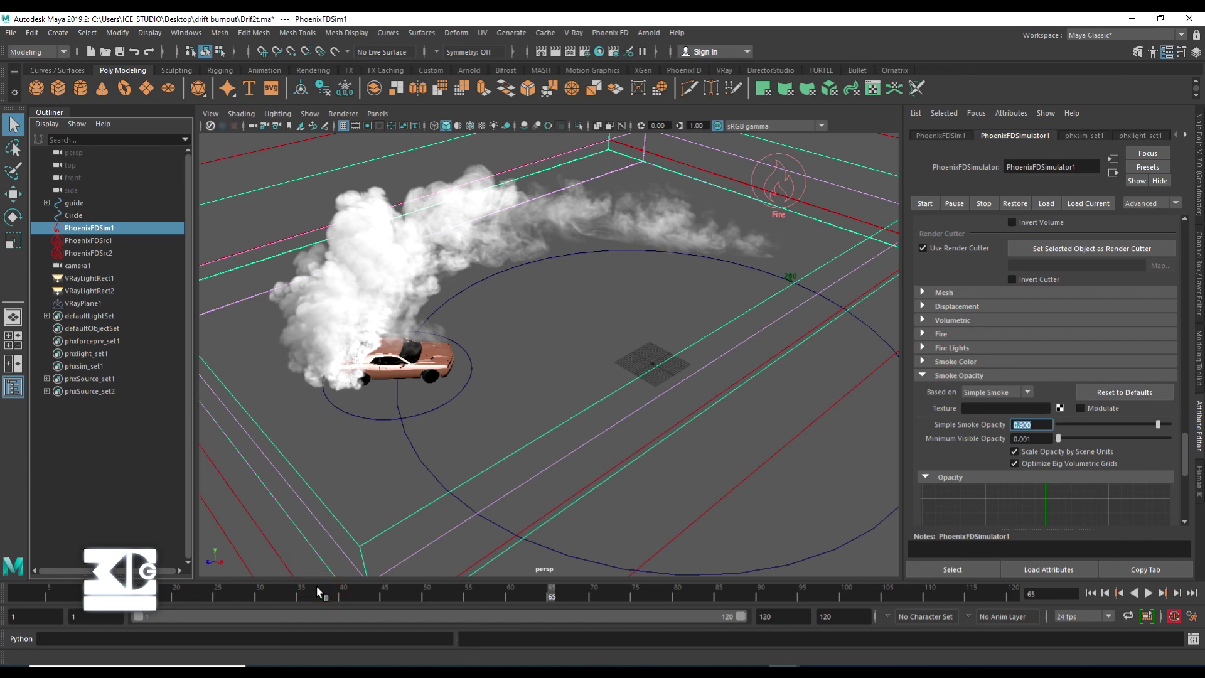
Step: Check frames 37, 45 and 50, then play the smoke trail to frame 55
{"action": "left_click", "coordinate": [318, 590]}
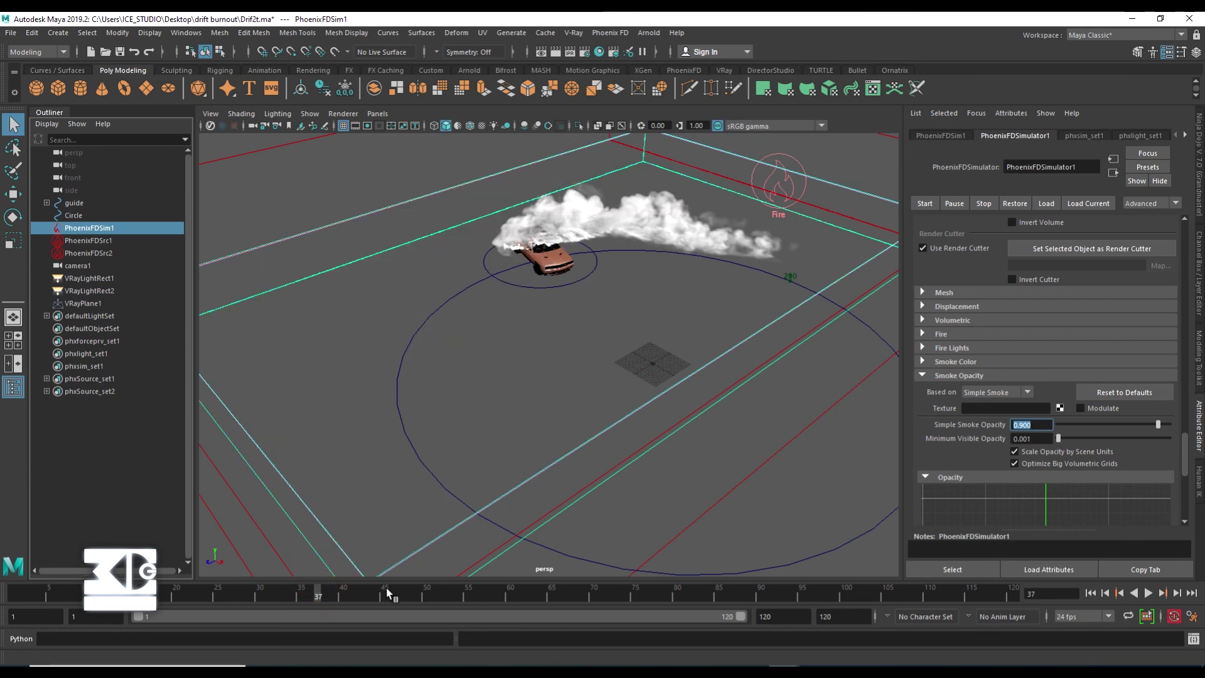
{"action": "left_click", "coordinate": [387, 589]}
{"action": "left_click", "coordinate": [425, 591]}
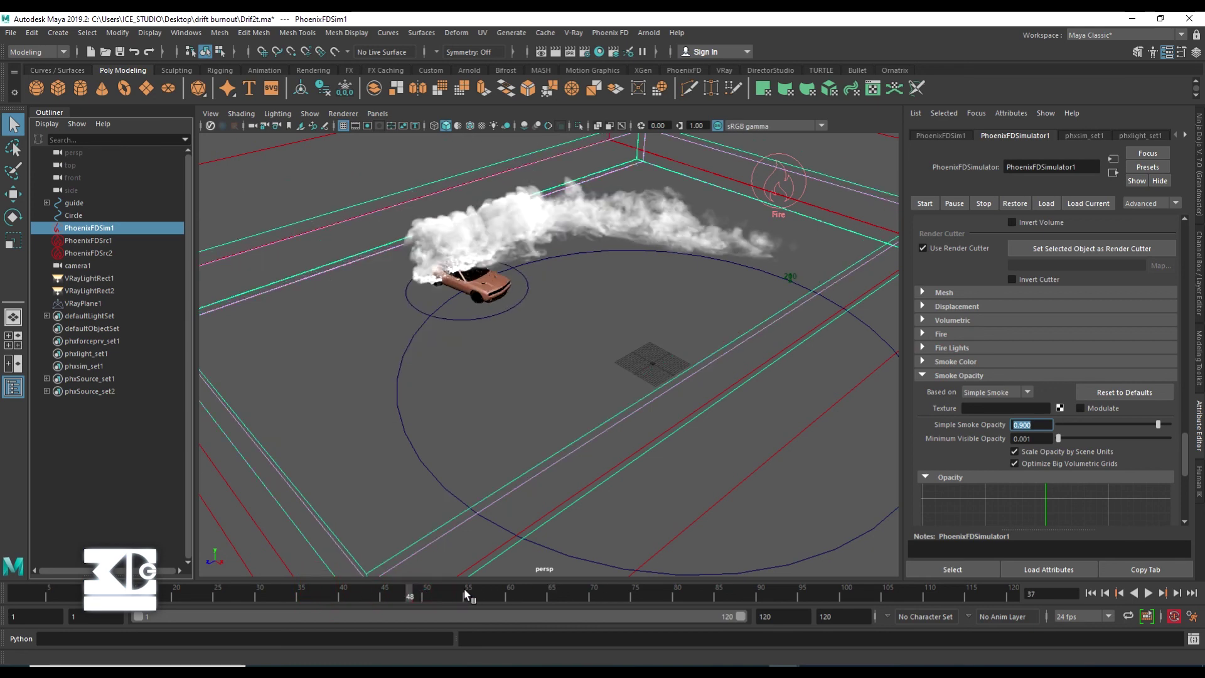
{"action": "key", "text": "alt+v"}
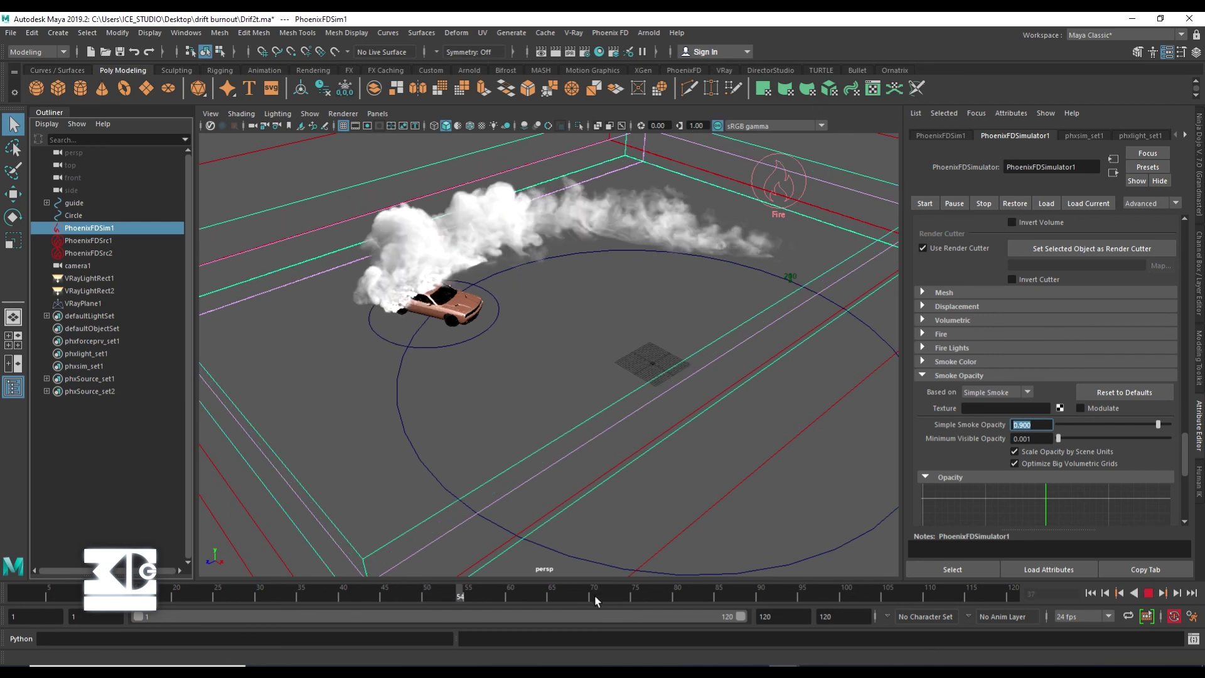
{"action": "key", "text": "Escape"}
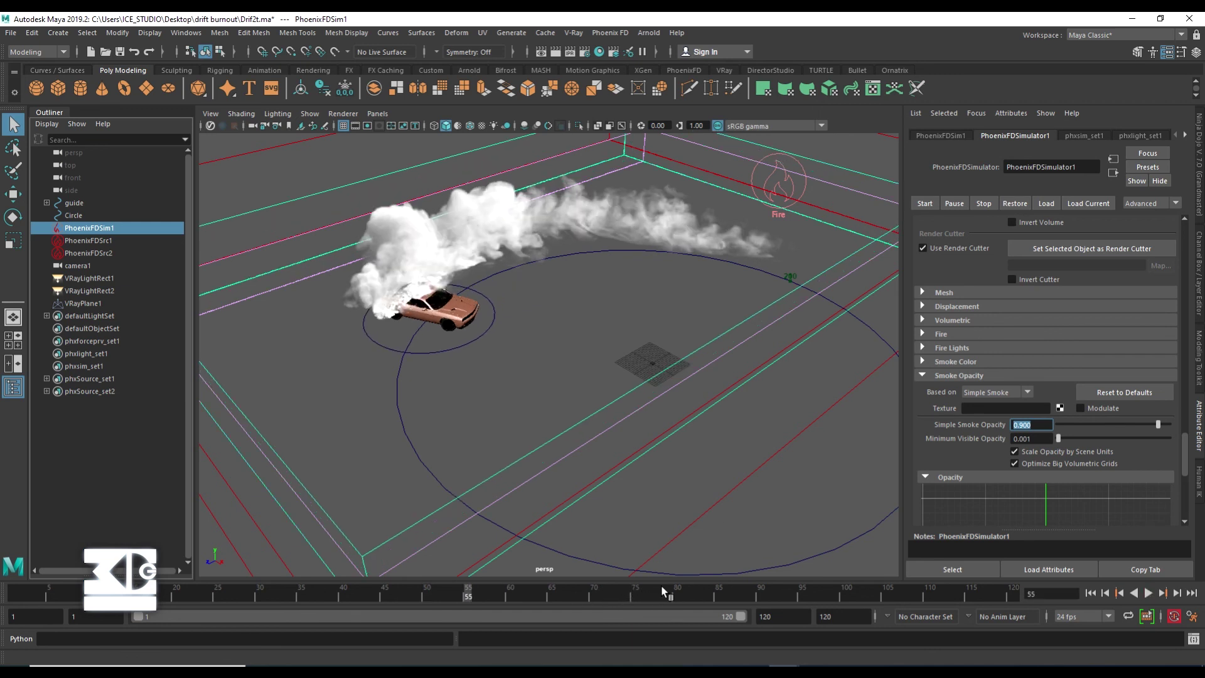